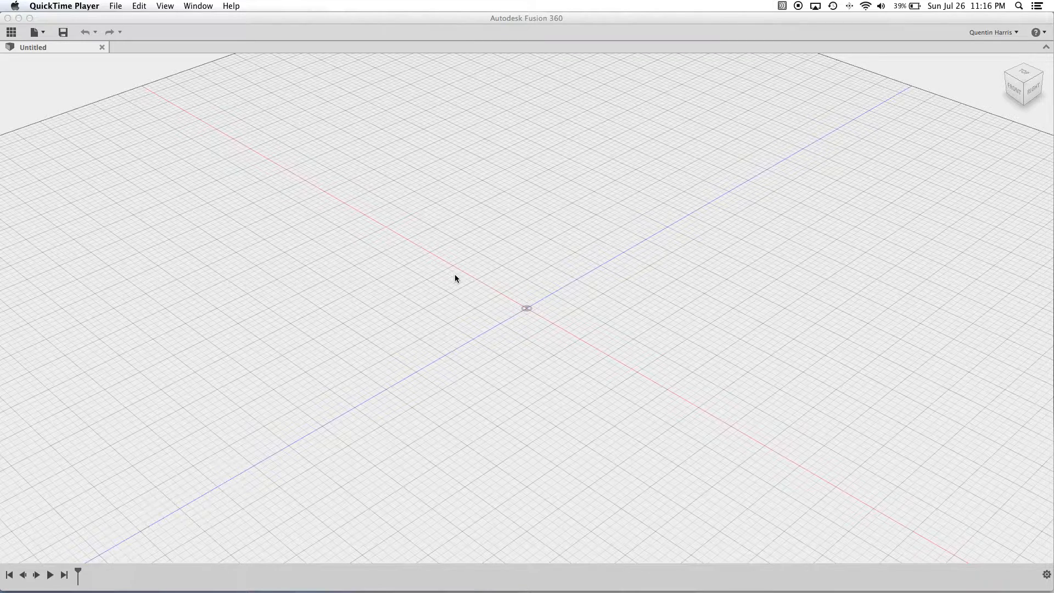
left_click(593, 320)
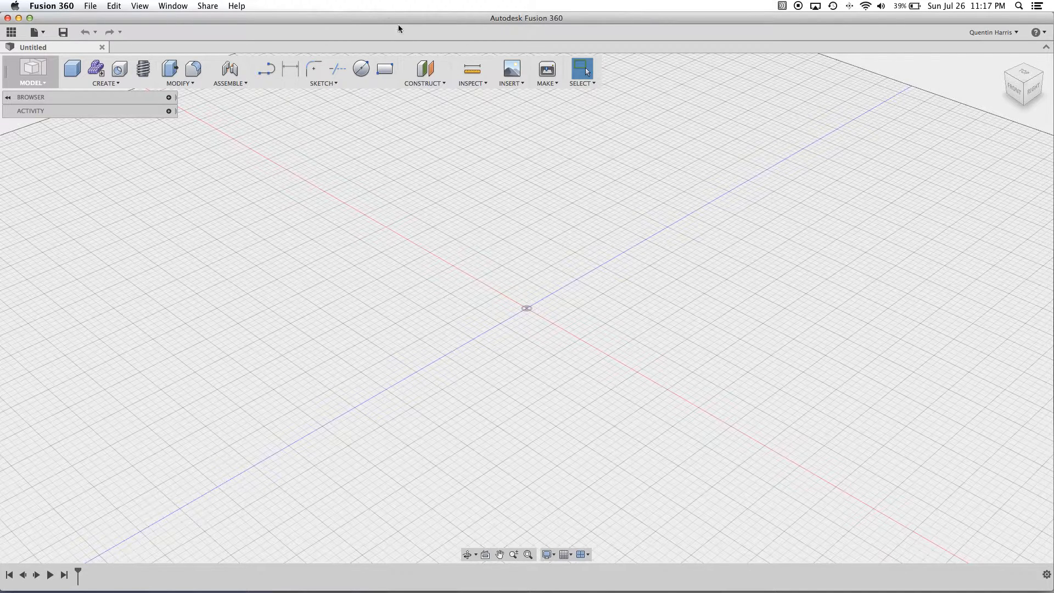
left_click(237, 6)
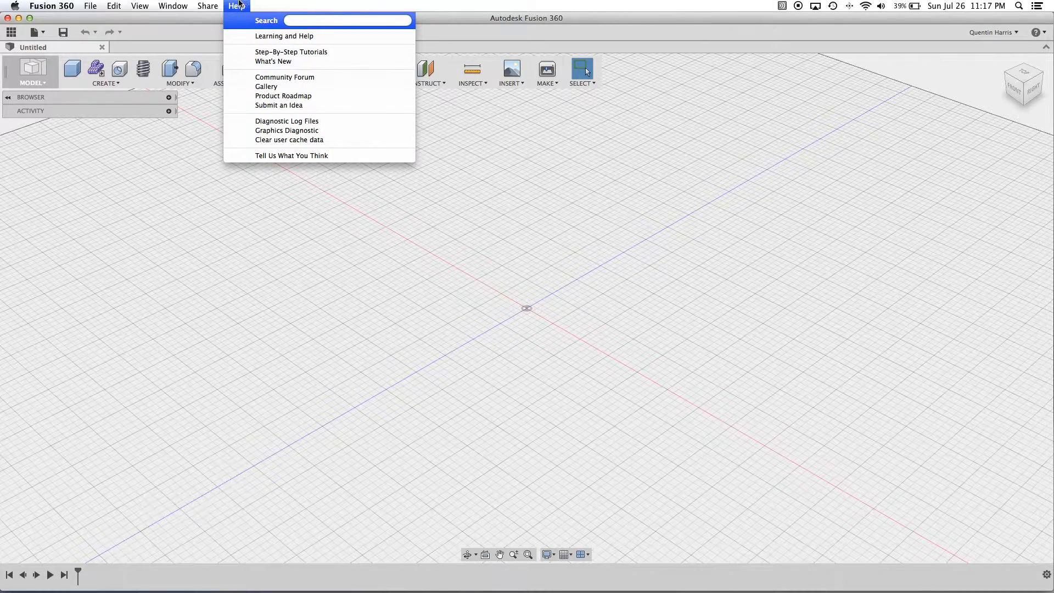
mouse_move(52, 5)
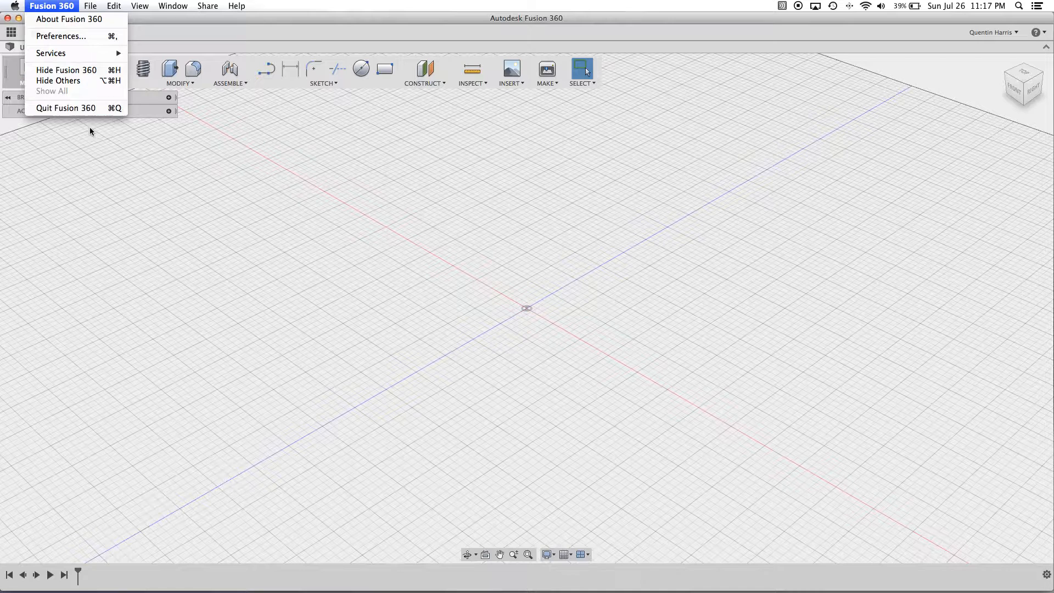
left_click(570, 184)
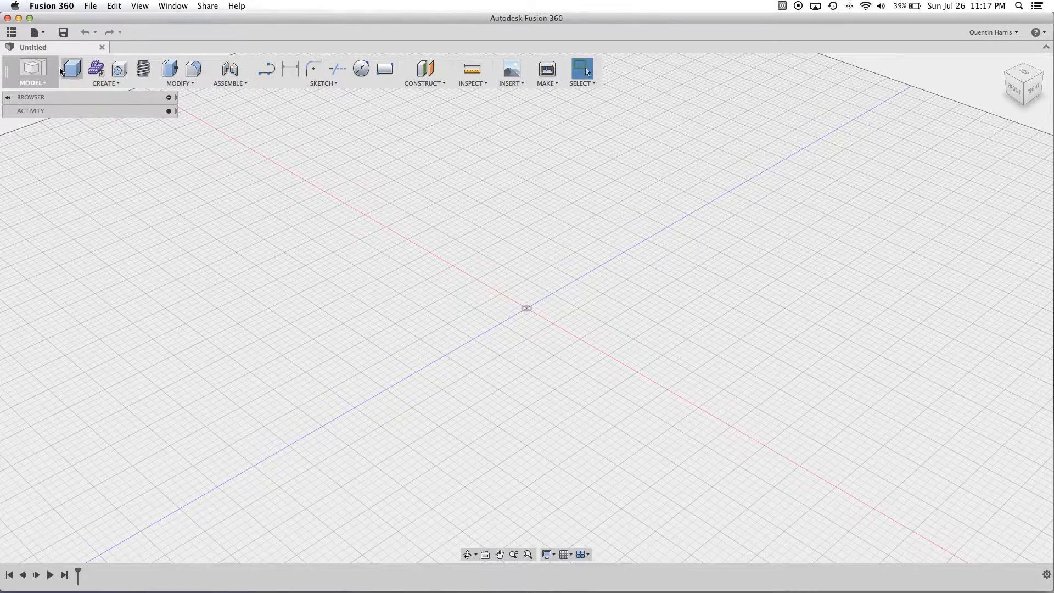
In the preferences for unit and value display, set the general precision to 0.123
left_click(40, 5)
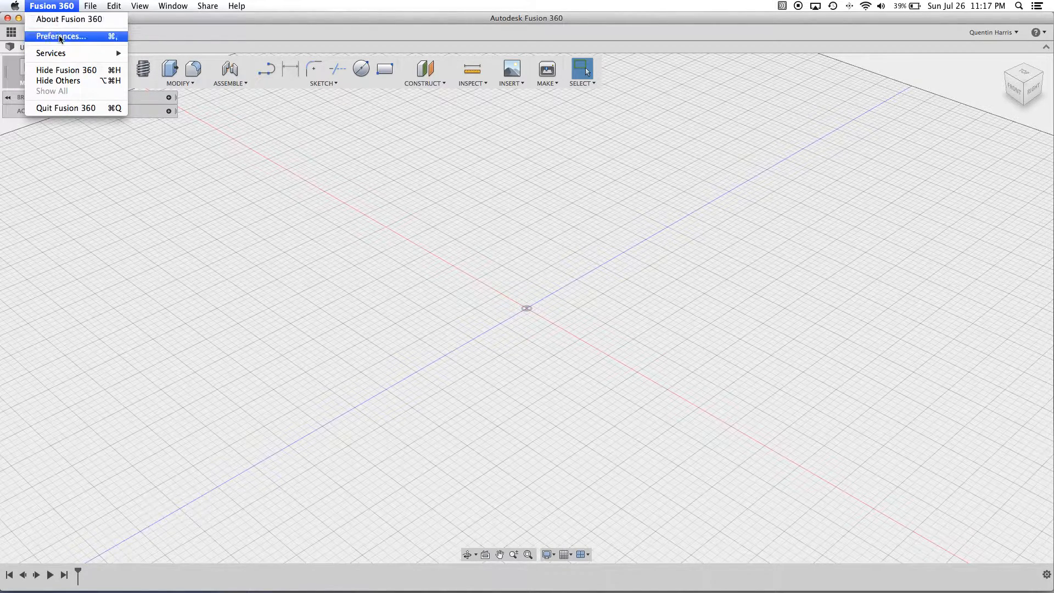
left_click(61, 36)
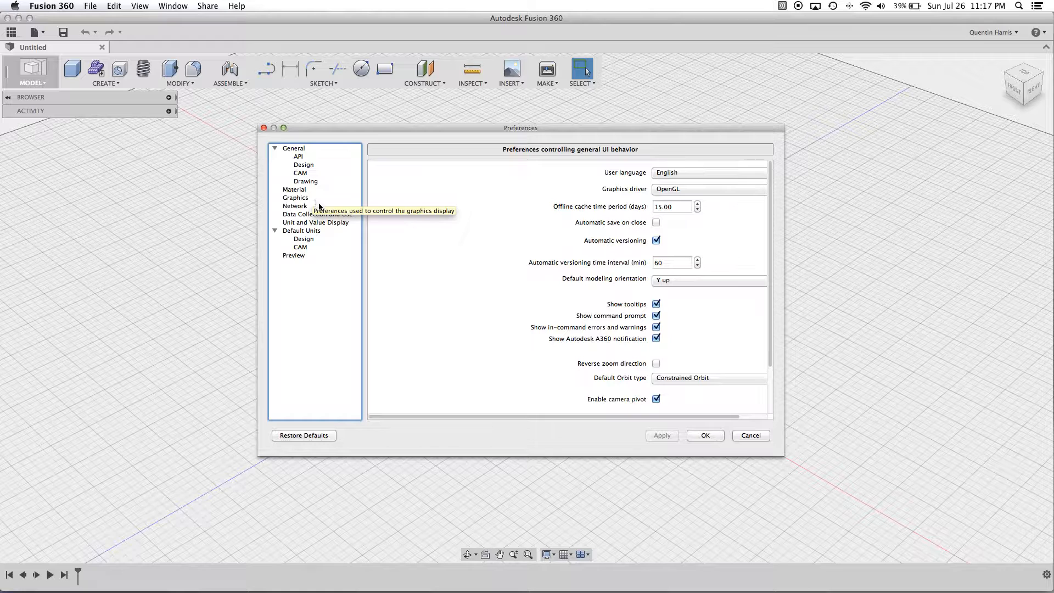
left_click(323, 222)
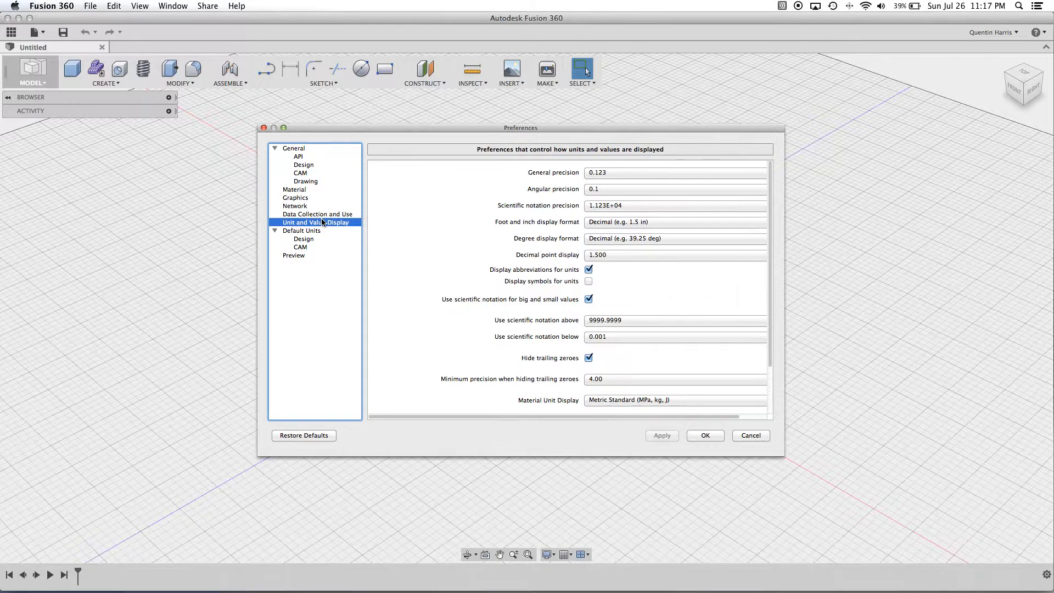
left_click(637, 257)
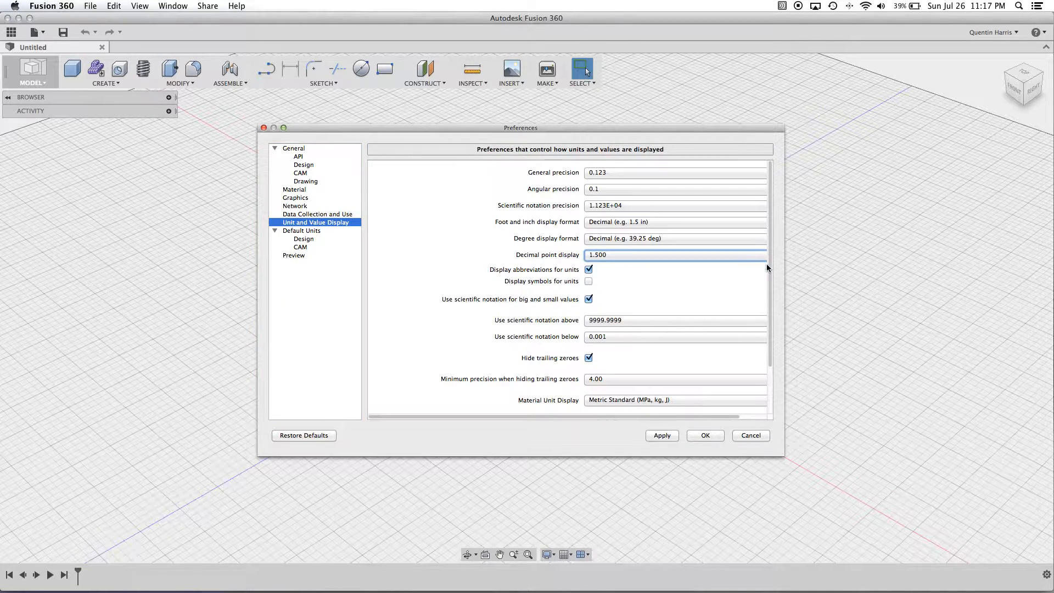
left_click_drag(770, 281, 767, 208)
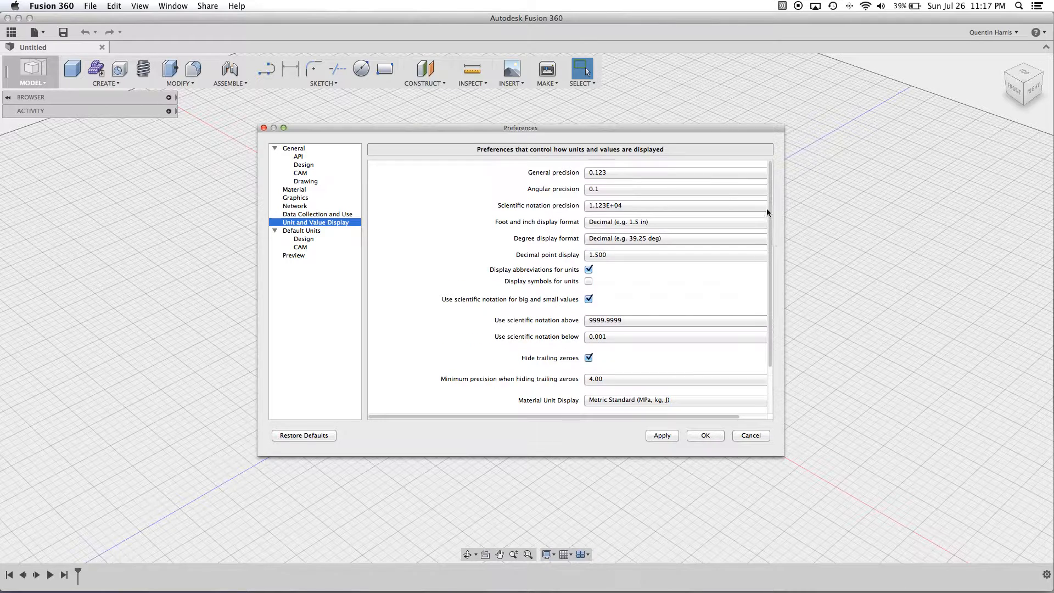
left_click(606, 174)
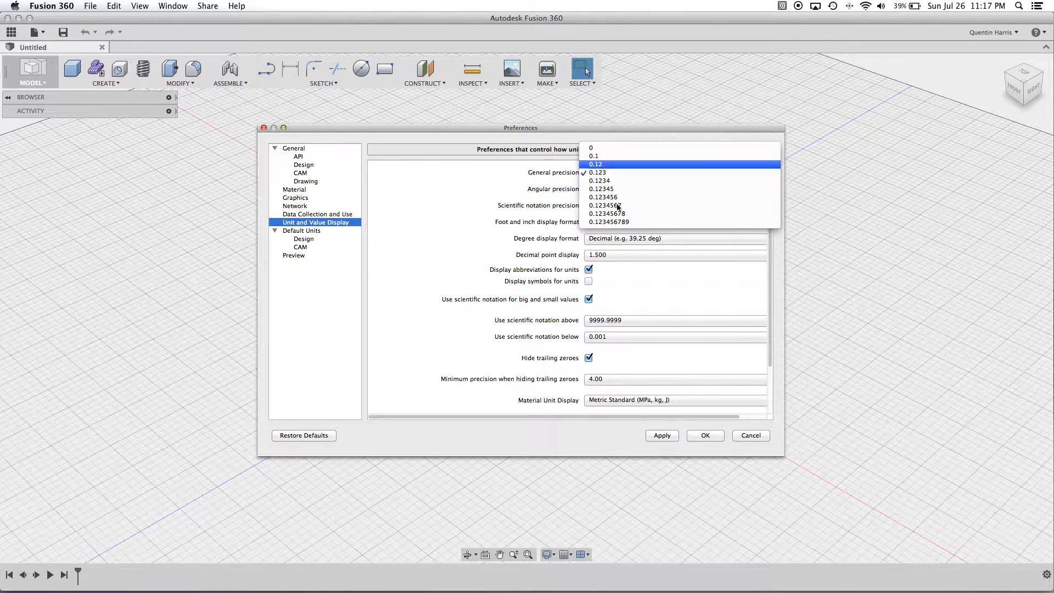
left_click(608, 172)
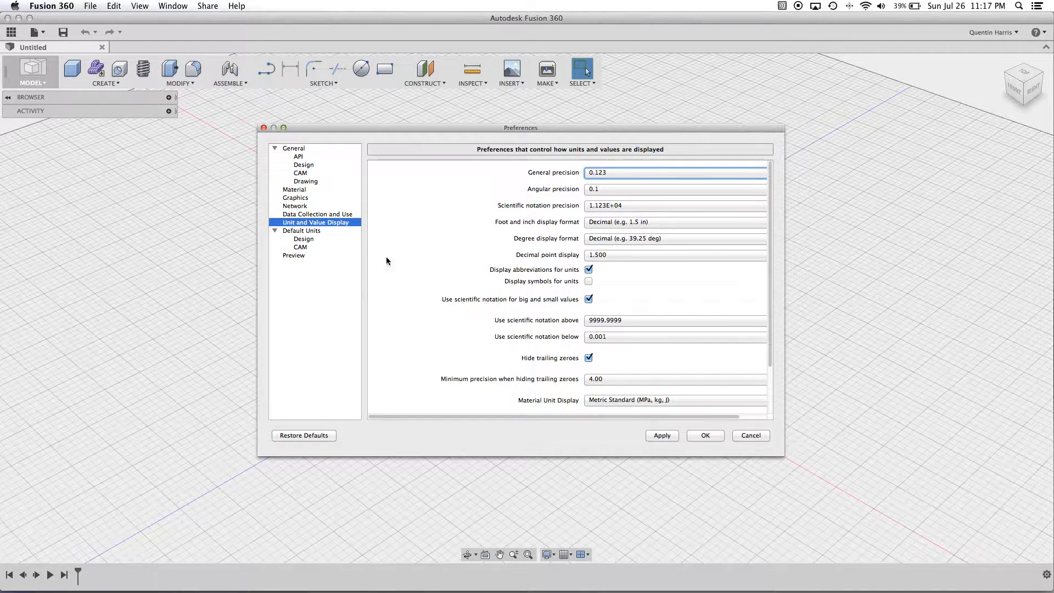
Review the remaining unit and value display options, set the material unit display to English units, and apply the preferences
scroll(496, 292, "down", 3)
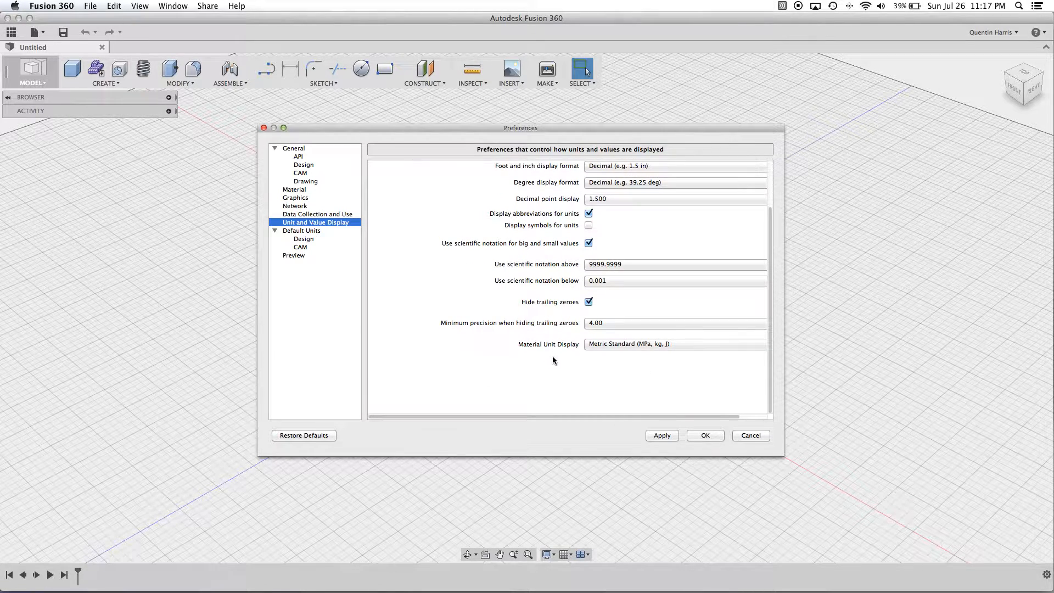
scroll(566, 320, "up", 3)
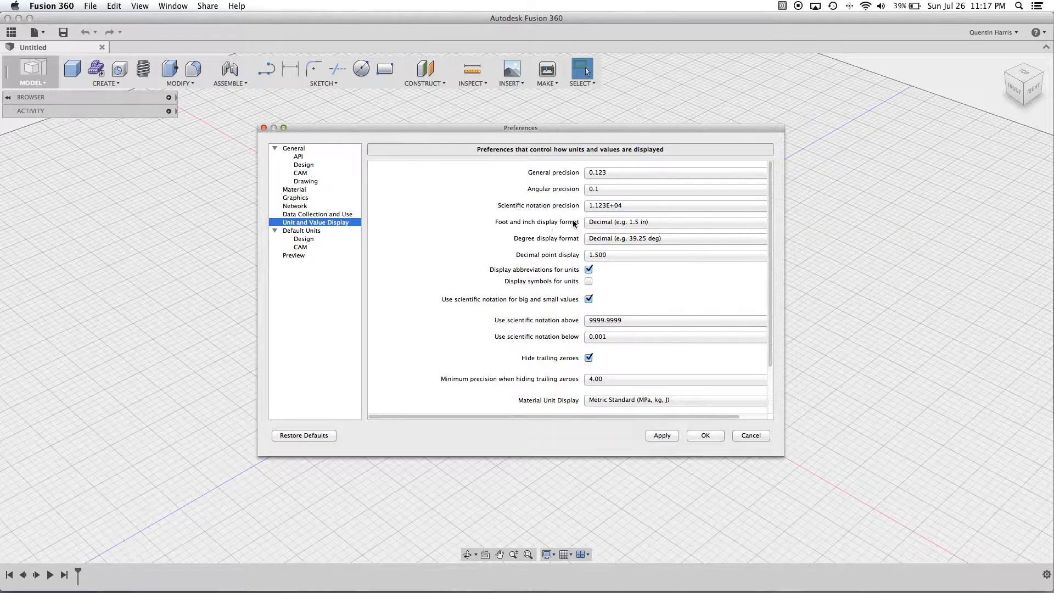
scroll(560, 225, "down", 3)
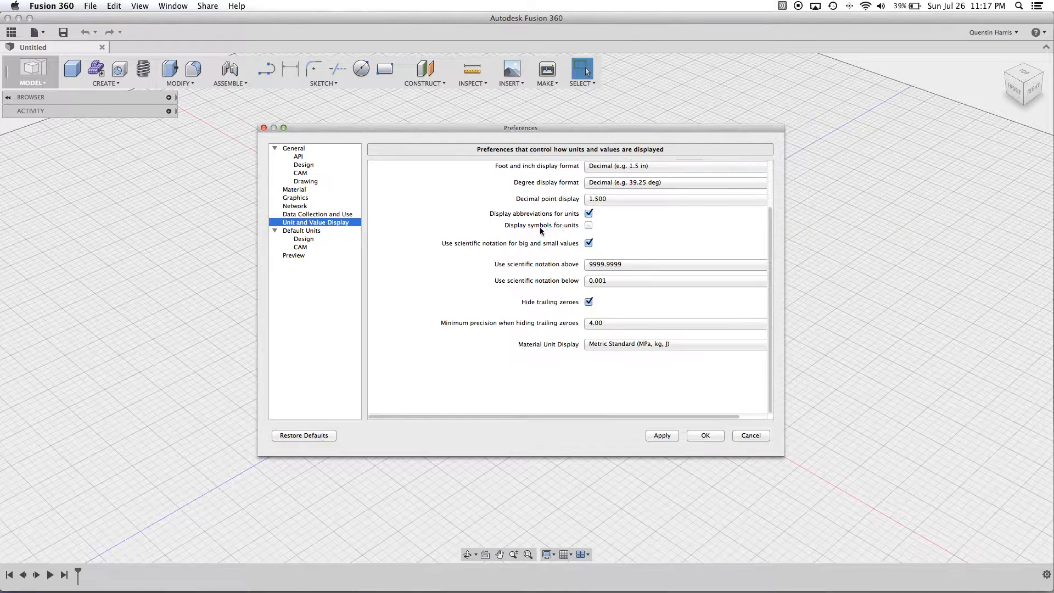
left_click(621, 345)
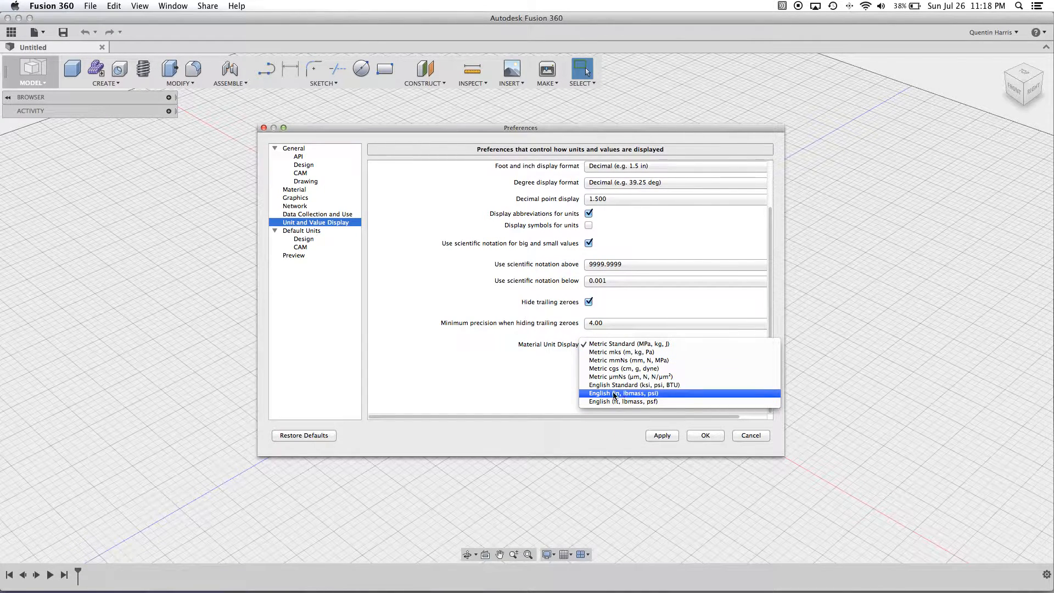
left_click(648, 396)
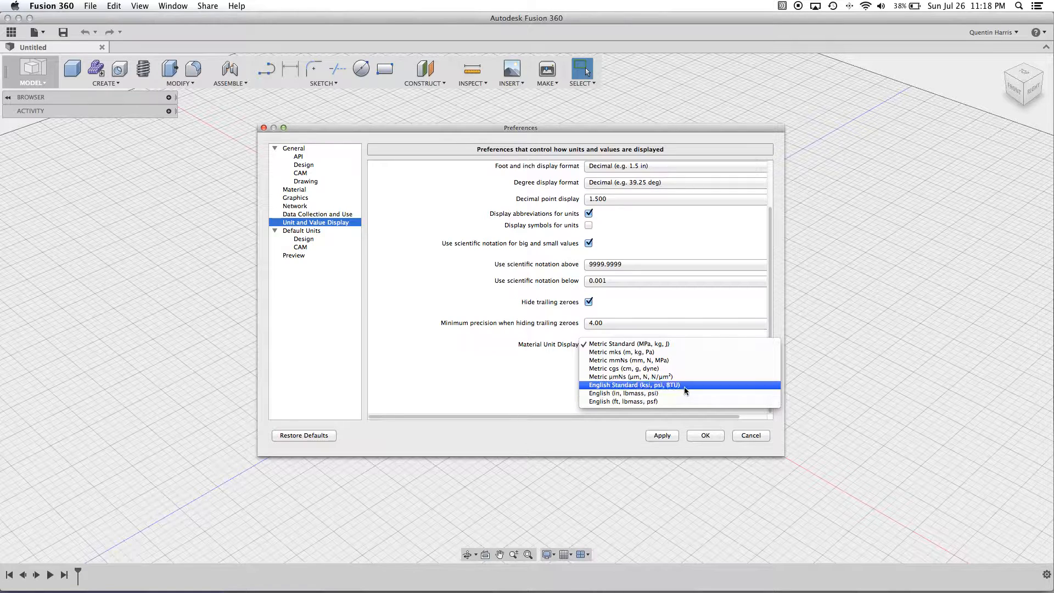
left_click(649, 435)
left_click(706, 435)
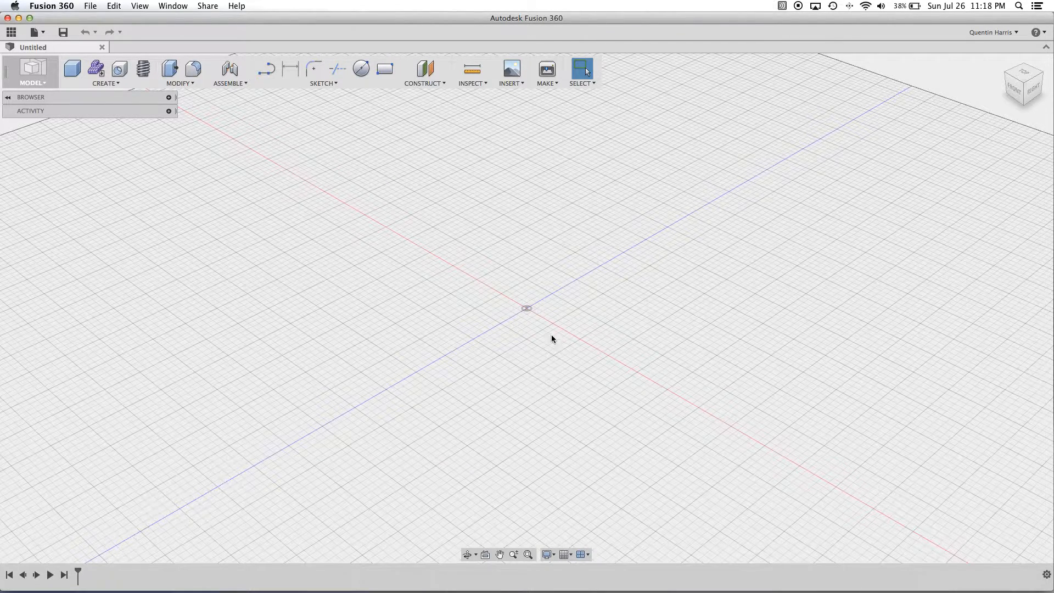
Start a sketch on the front plane and draw a rectangle about 1.70 in wide from the origin
left_click(385, 68)
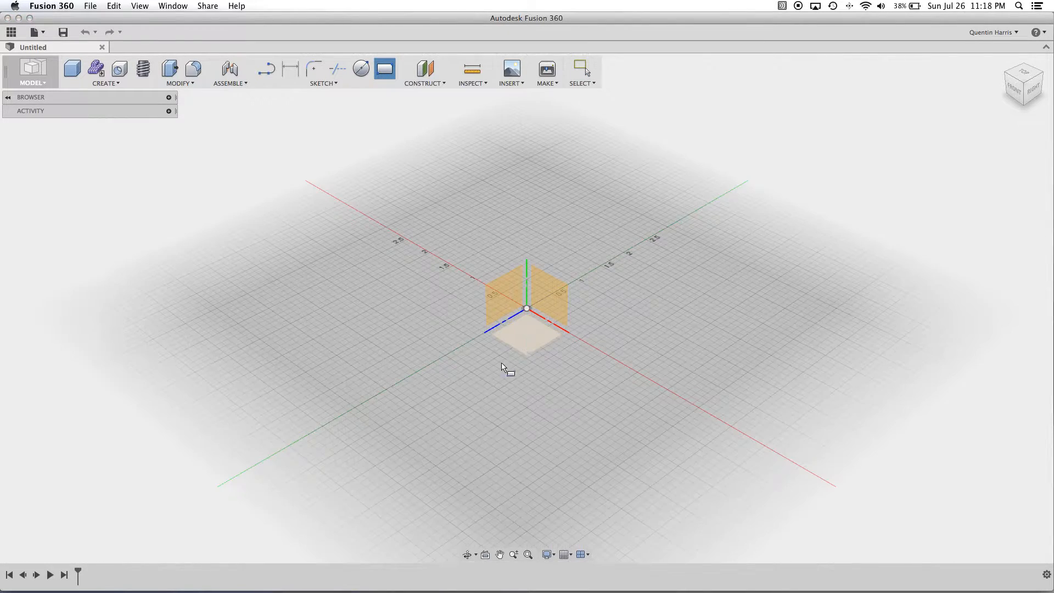
left_click(501, 364)
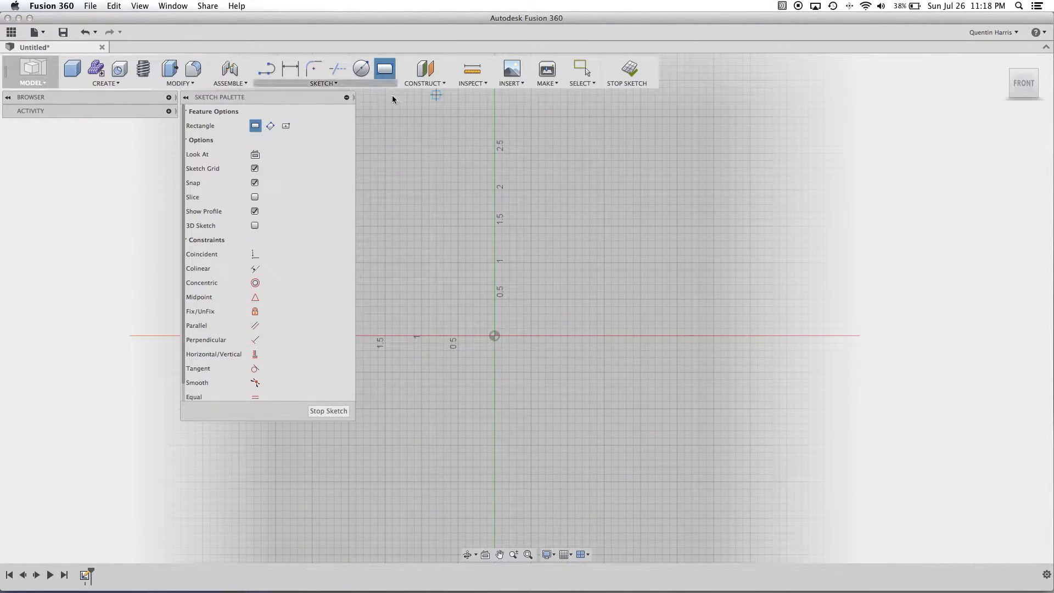
left_click(494, 336)
left_click(619, 292)
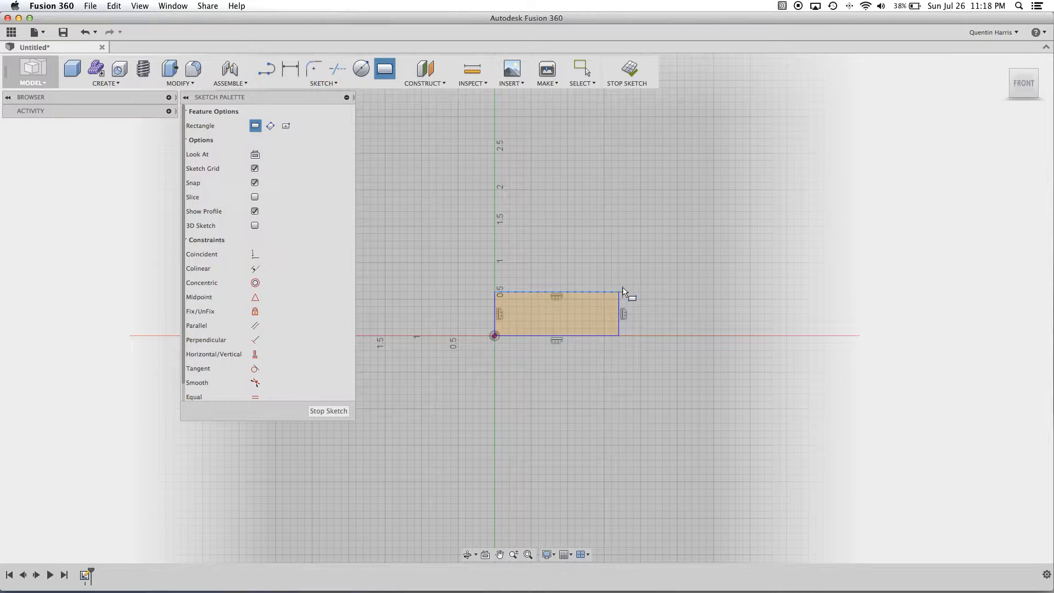
key("Escape")
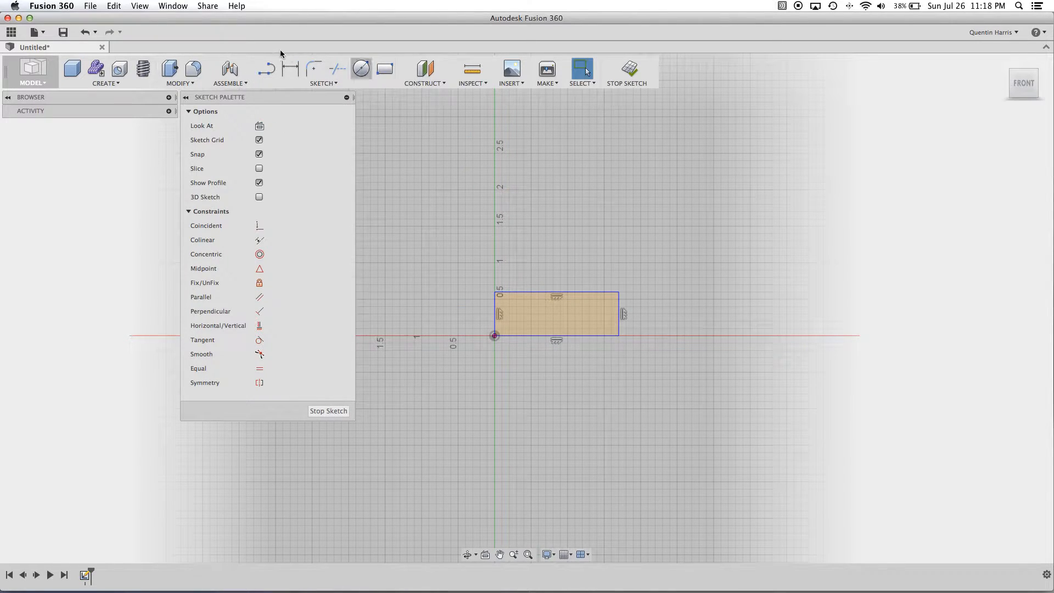
Dimension the rectangle's width, placing the dimension above its upper edge
left_click(289, 67)
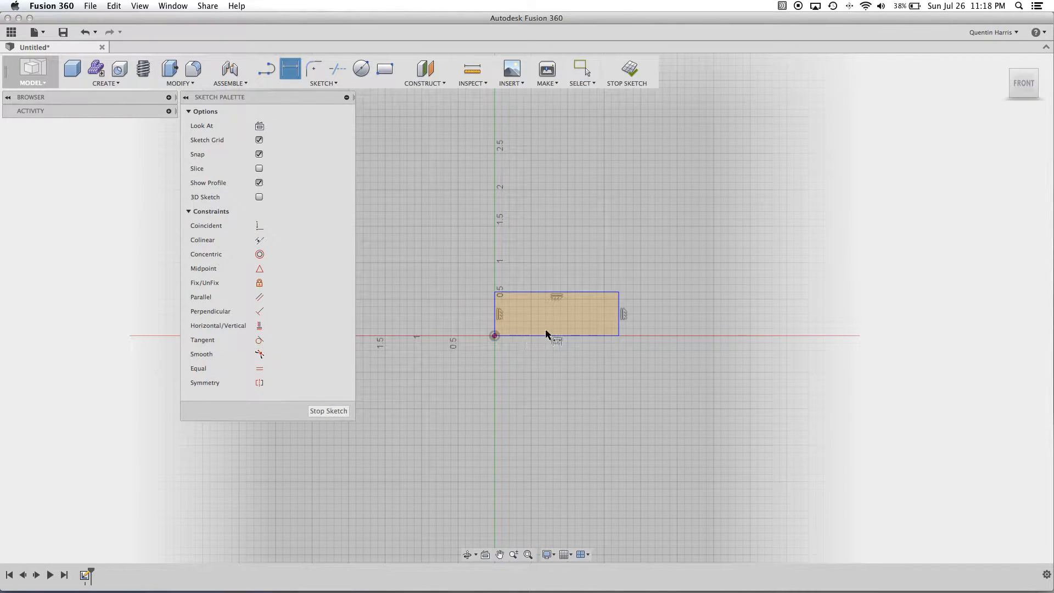
left_click(574, 292)
left_click(574, 247)
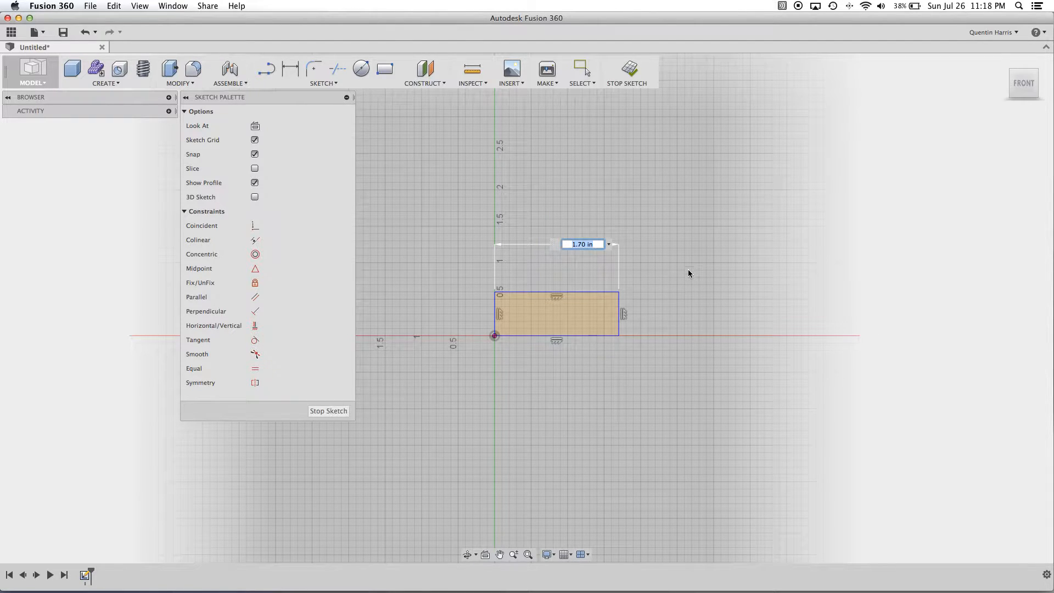
key("Return")
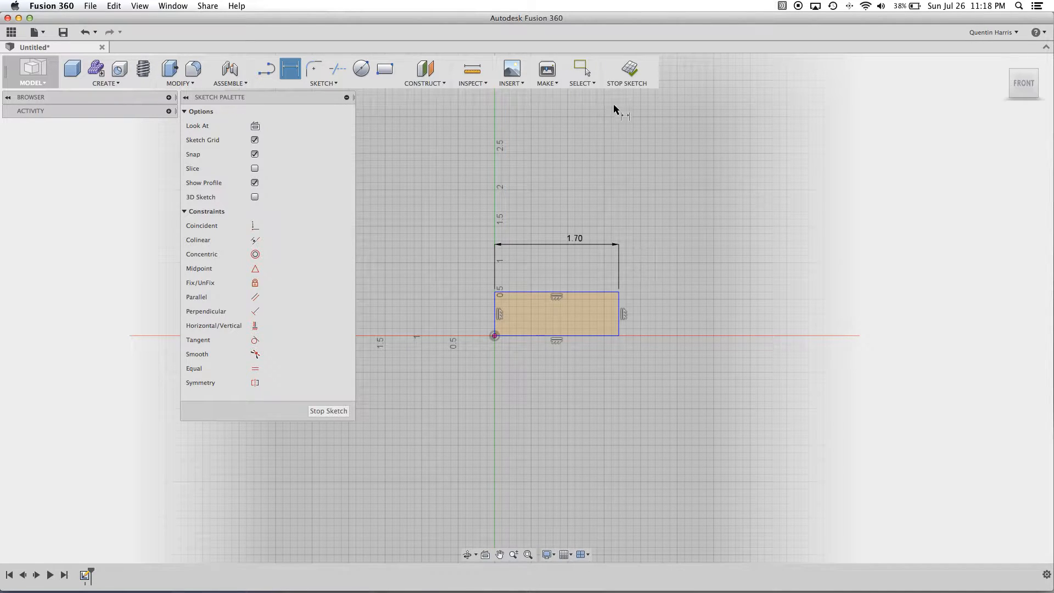
Close the untitled rectangle design without saving it
key("super+w")
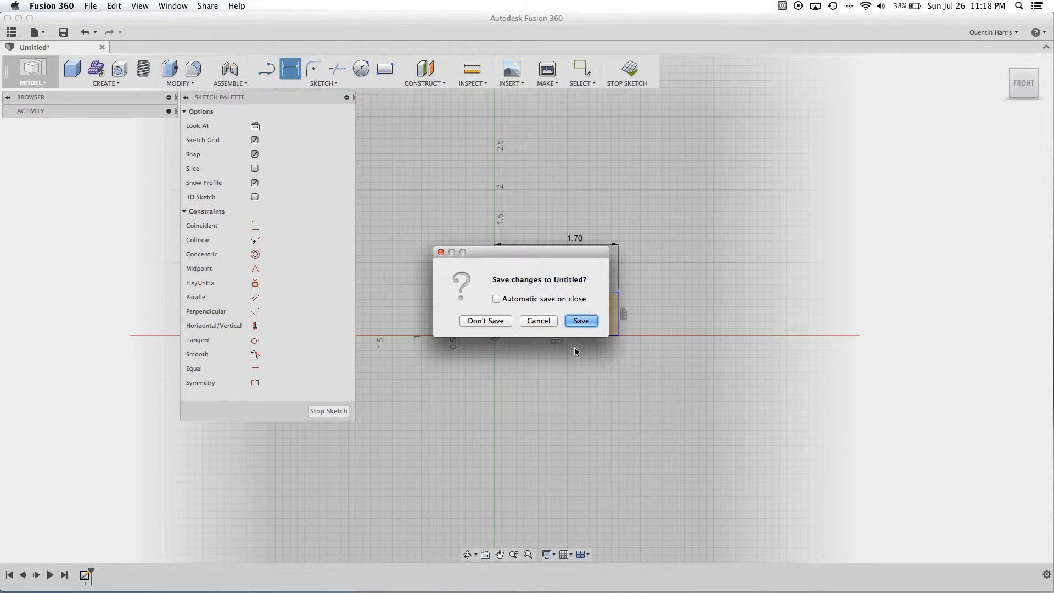
left_click(486, 321)
middle_click_drag(486, 321, 520, 348, "shift")
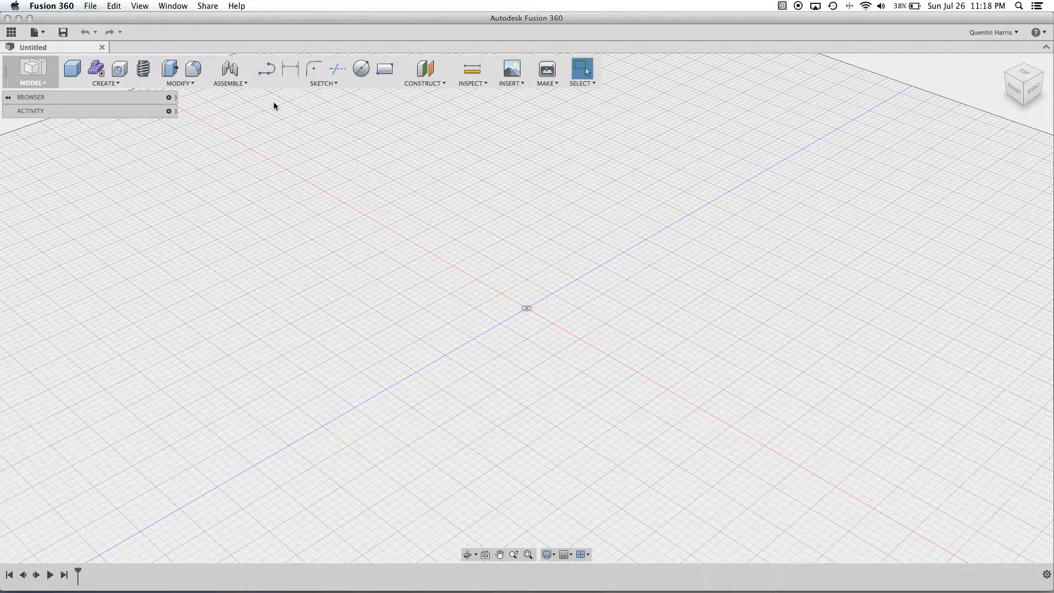
Start a sketch on the front plane and draw a vertical line about 2.7 in long upward from the origin
left_click(385, 68)
left_click(558, 309)
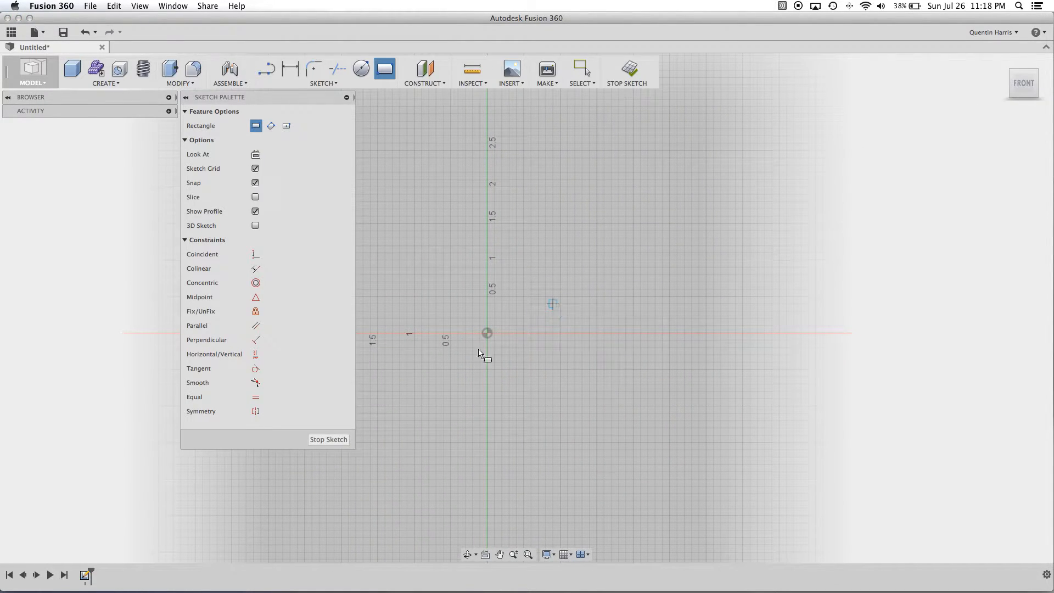
left_click(267, 69)
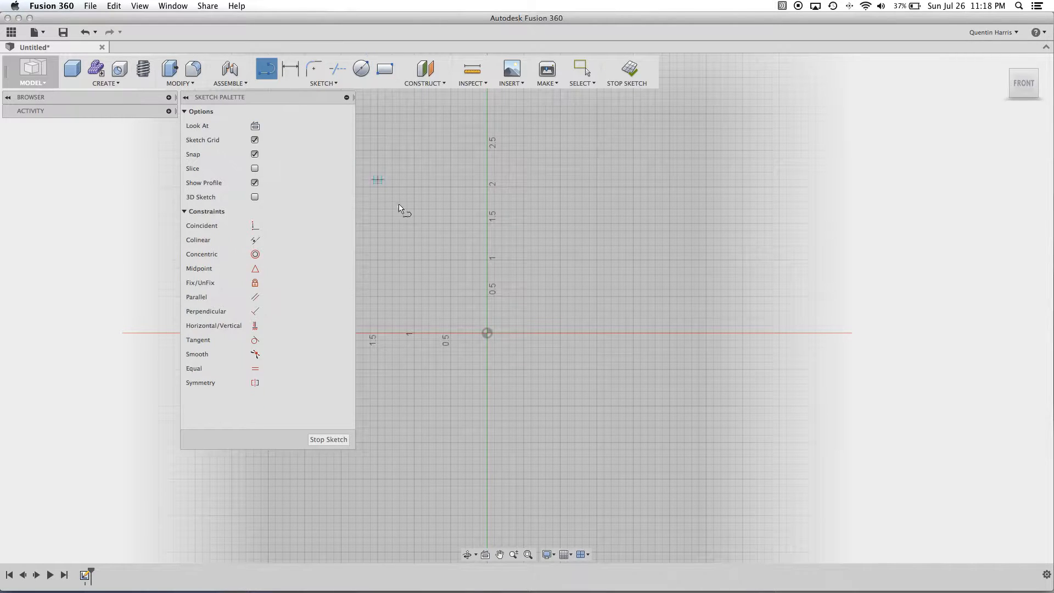
left_click(488, 333)
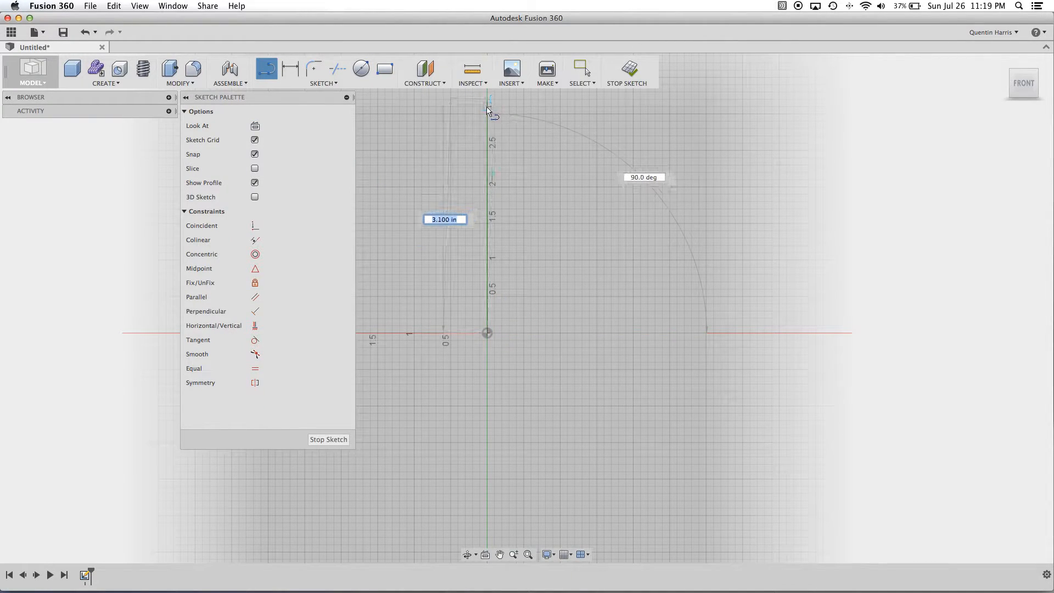
left_click(487, 137)
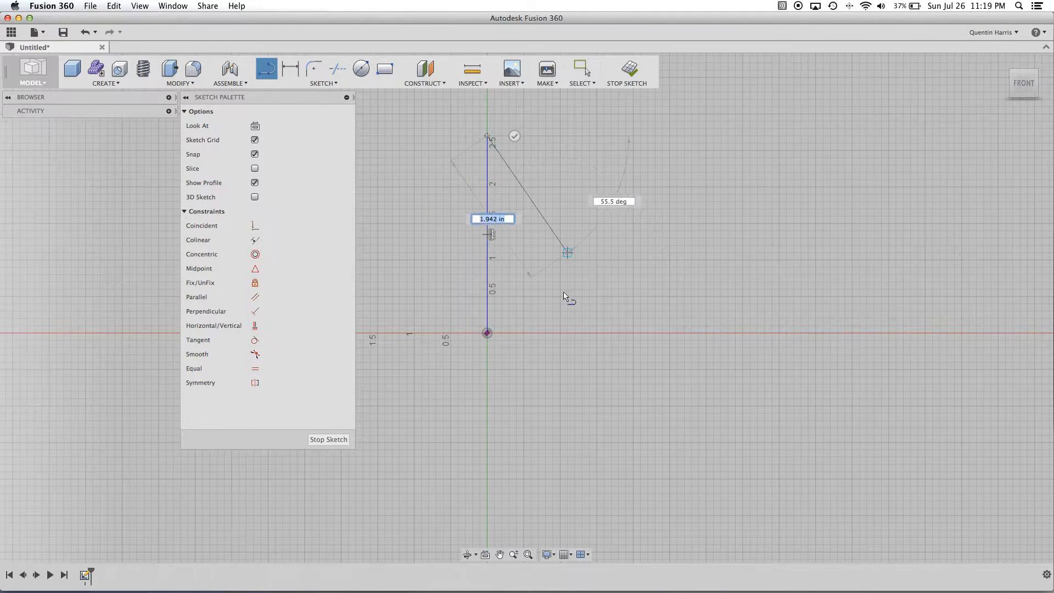
key("Escape")
Draw a 4 in horizontal line from the origin along the positive red axis
key("l")
left_click(487, 333)
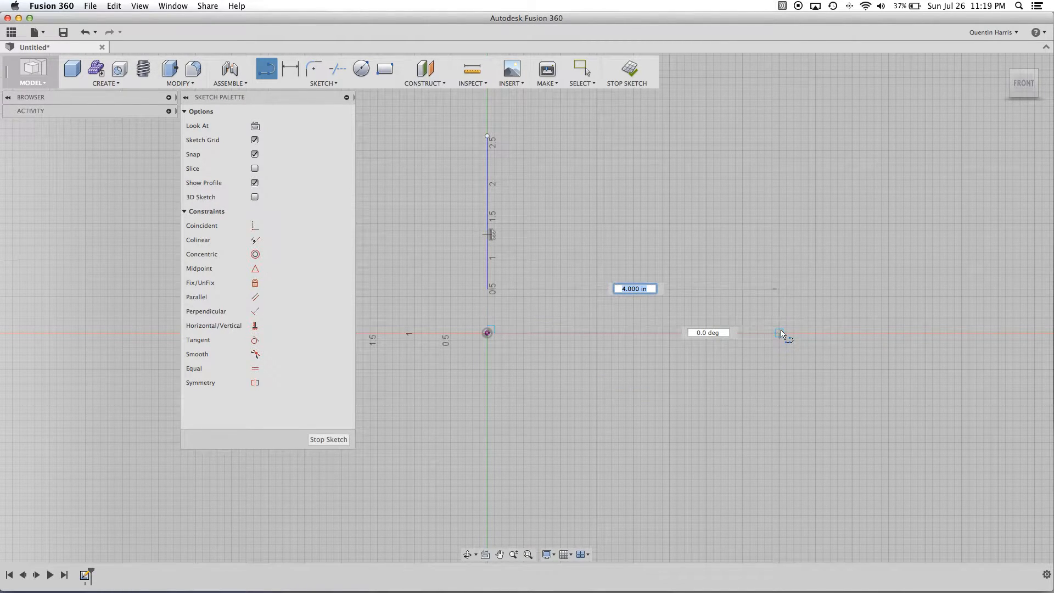
left_click(780, 333)
key("Escape")
Convert both the horizontal and the vertical line to construction geometry
left_click(593, 332)
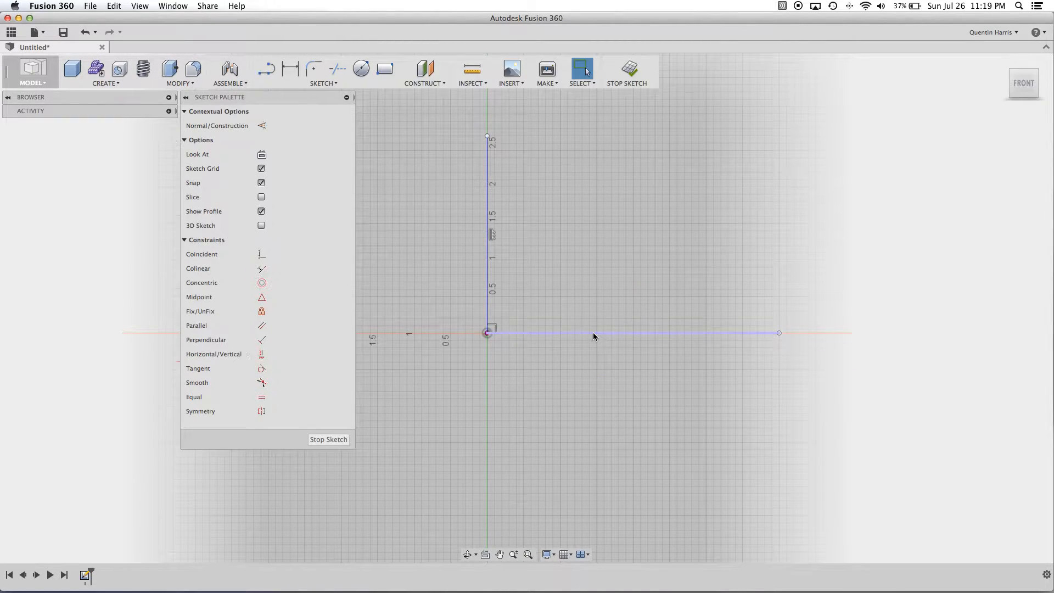
left_click(487, 207, "shift")
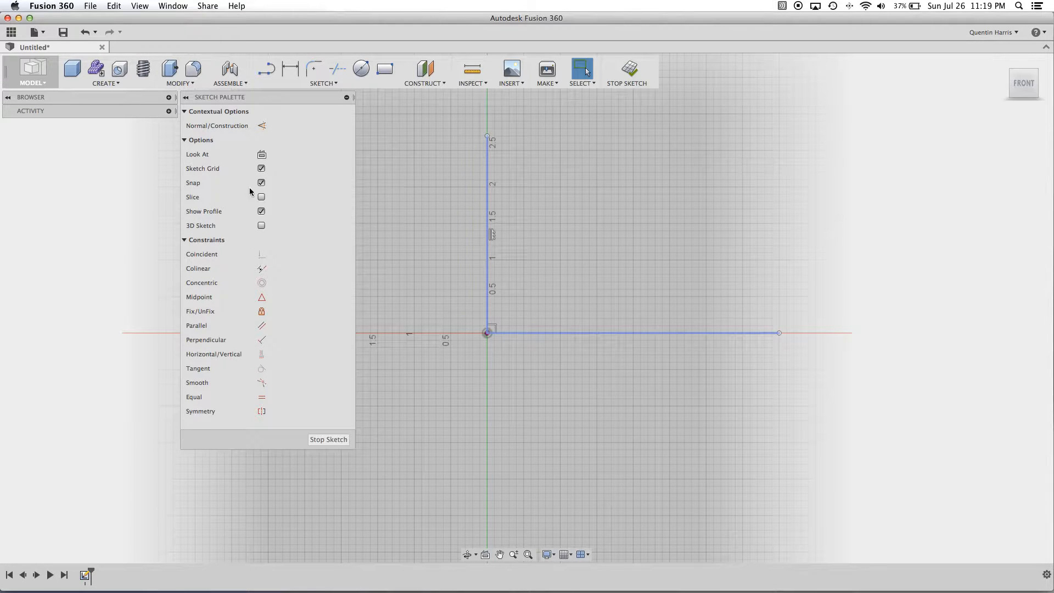
left_click(418, 195)
scroll(521, 329, "up", 3)
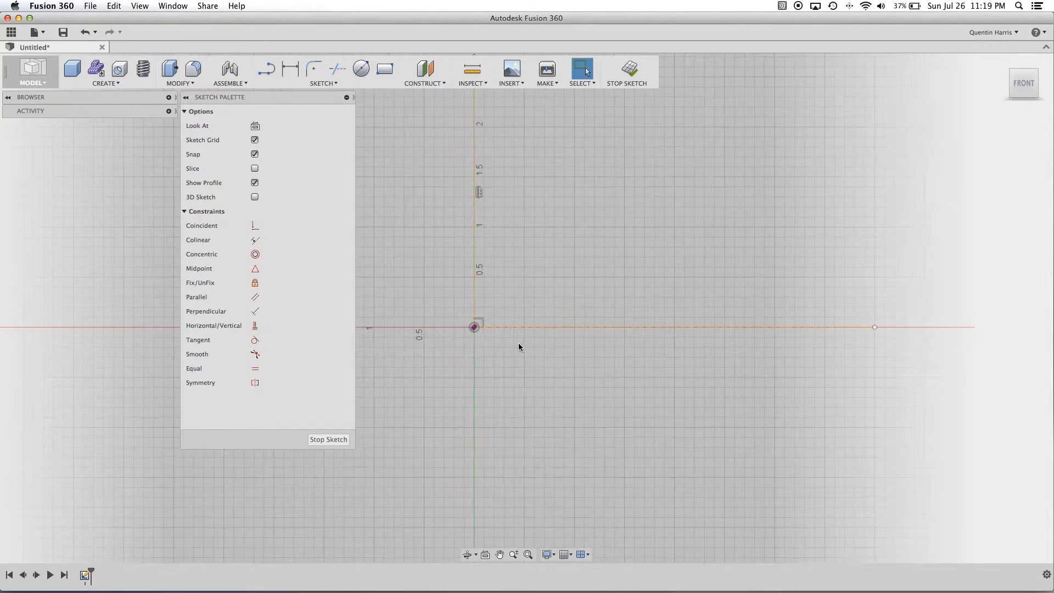
scroll(549, 393, "down", 2)
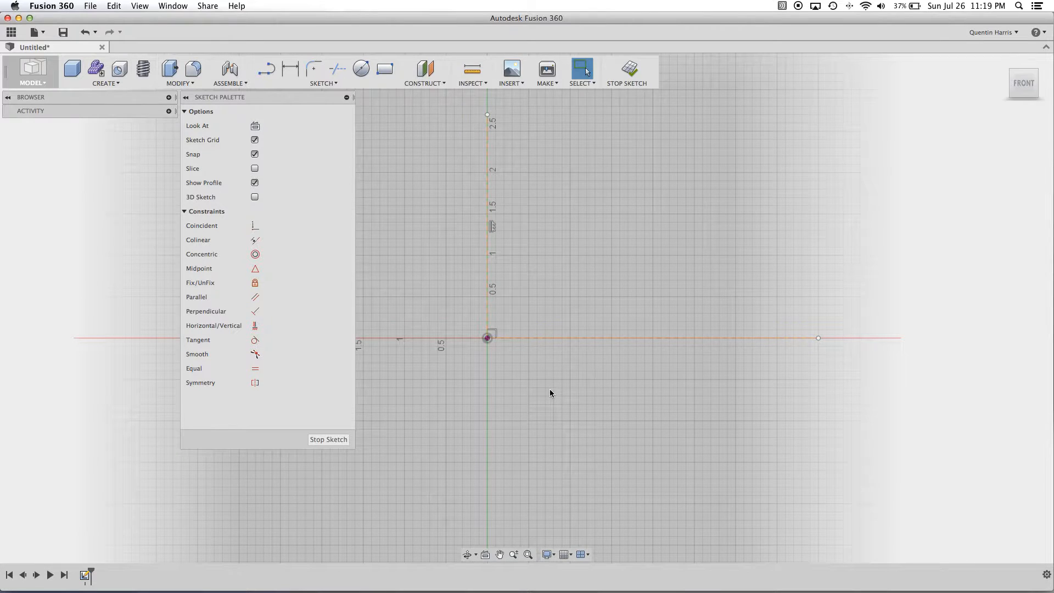
Draw a two-point rectangle about 3.3 in wide and 1.1 in high from the origin along the construction lines
left_click(385, 68)
left_click(487, 339)
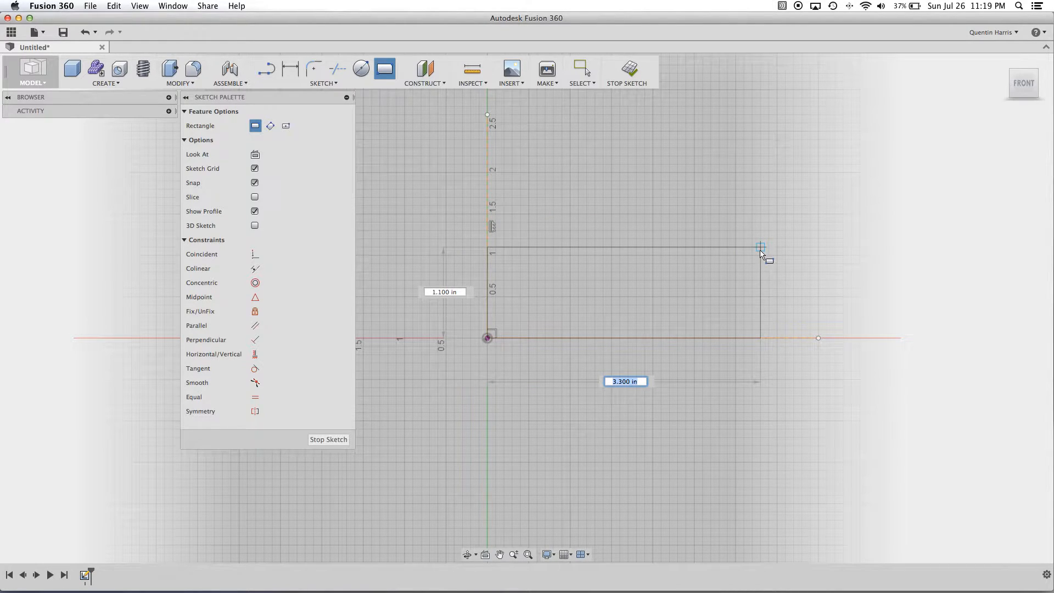
left_click(760, 250)
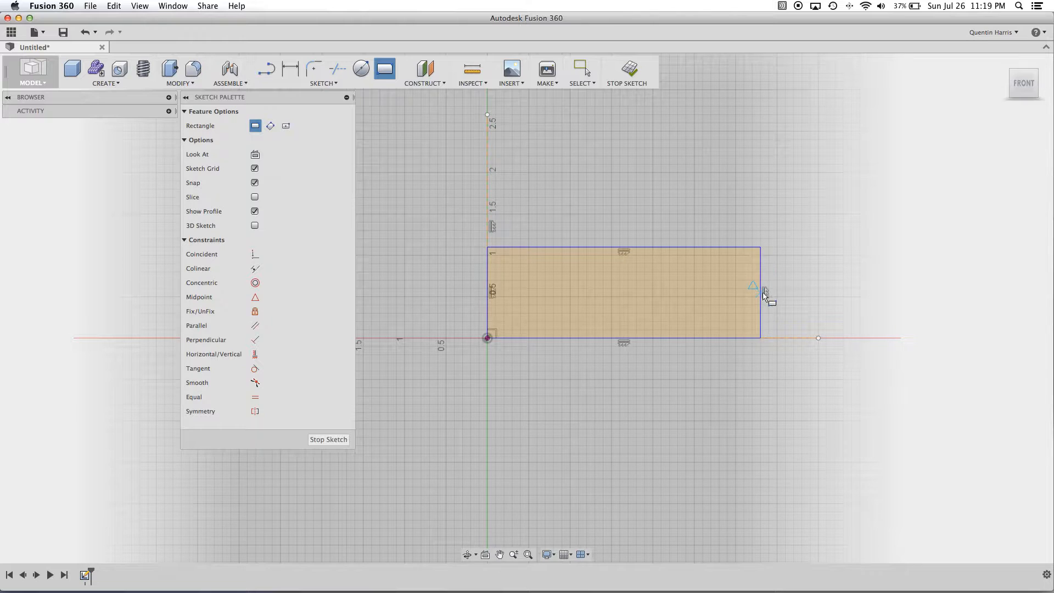
Draw three perpendicular lines forming an angled arm about 1.08 in wide, from the rectangle's lower far corner back to its upper edge
left_click(267, 68)
left_click(760, 338)
left_click(893, 140)
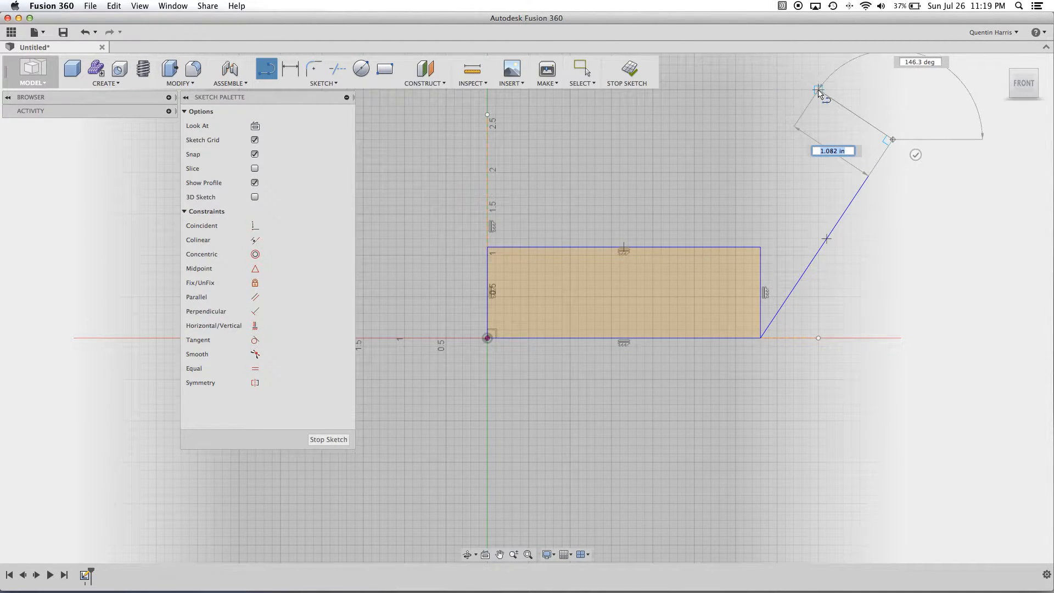
left_click(818, 89)
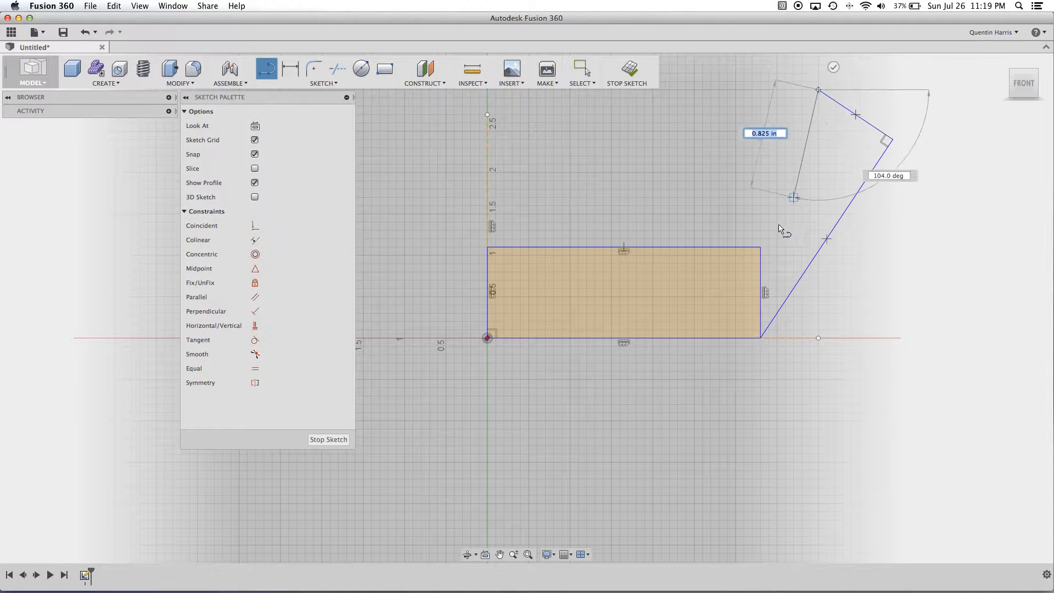
left_click(716, 247)
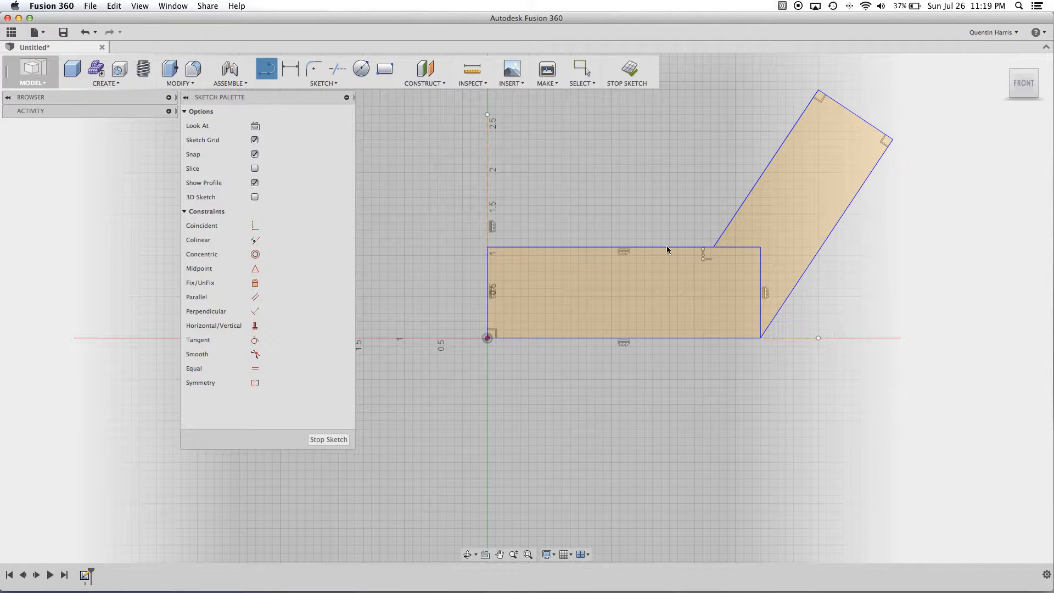
key("Escape")
Trim the rectangle's top and end segments inside the angled arm so both shapes form one profile
left_click(337, 68)
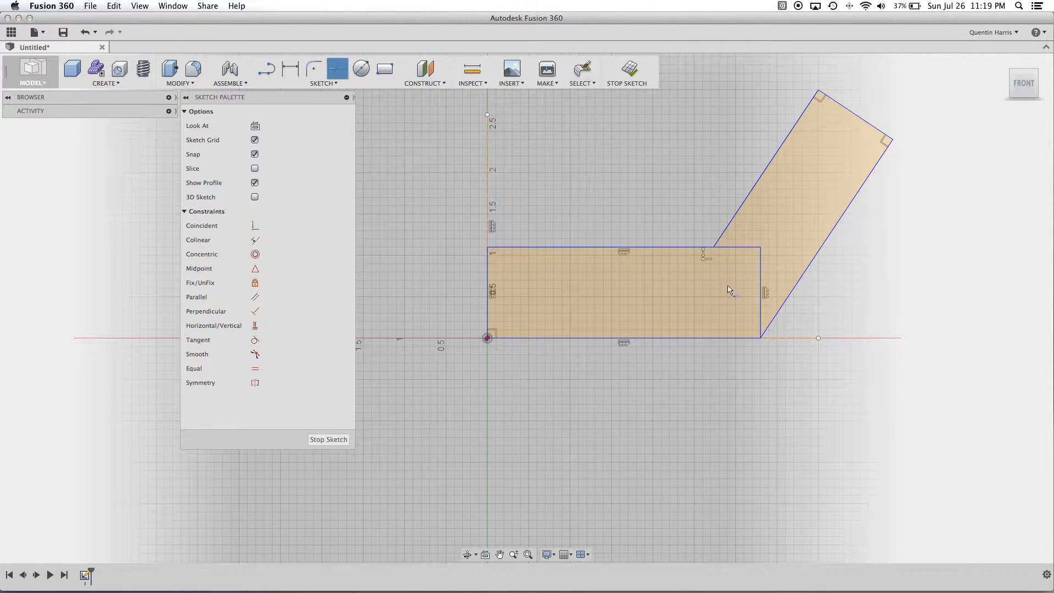
left_click(738, 247)
left_click(762, 280)
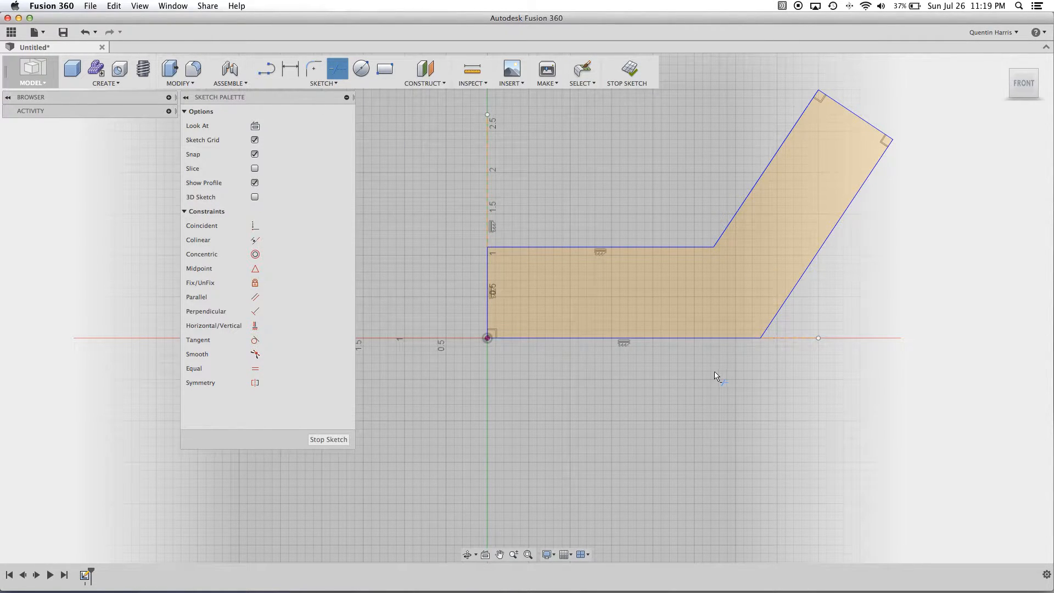
Draw a circumscribed six-sided polygon about 0.69 in across flats inside the profile near the origin
scroll(548, 312, "up", 3)
scroll(548, 312, "down", 3)
middle_click_drag(548, 312, 539, 282)
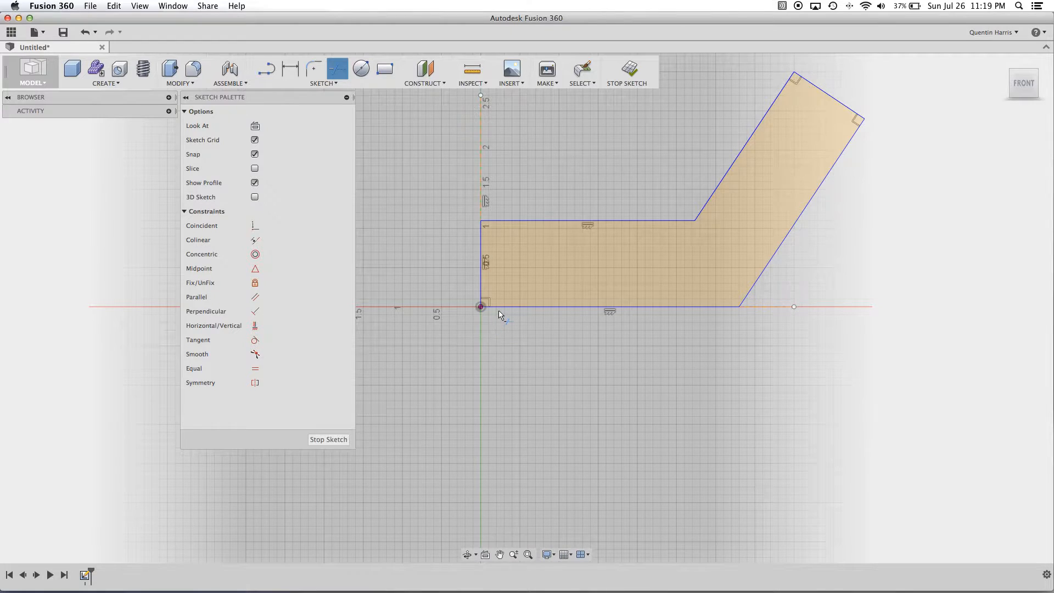
scroll(500, 314, "up", 2)
scroll(500, 314, "down", 2)
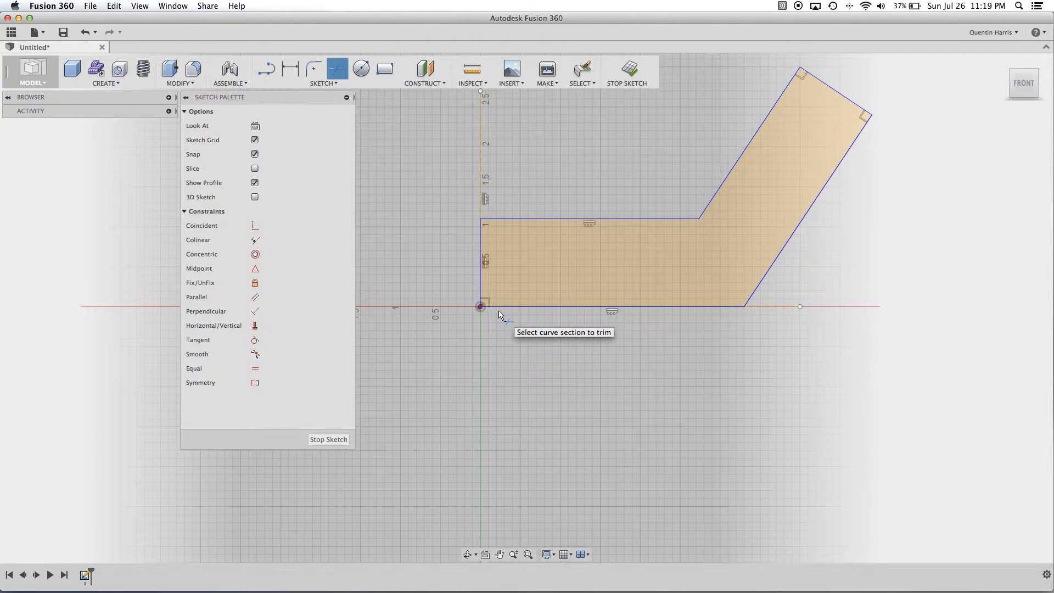
left_click(321, 84)
mouse_move(349, 158)
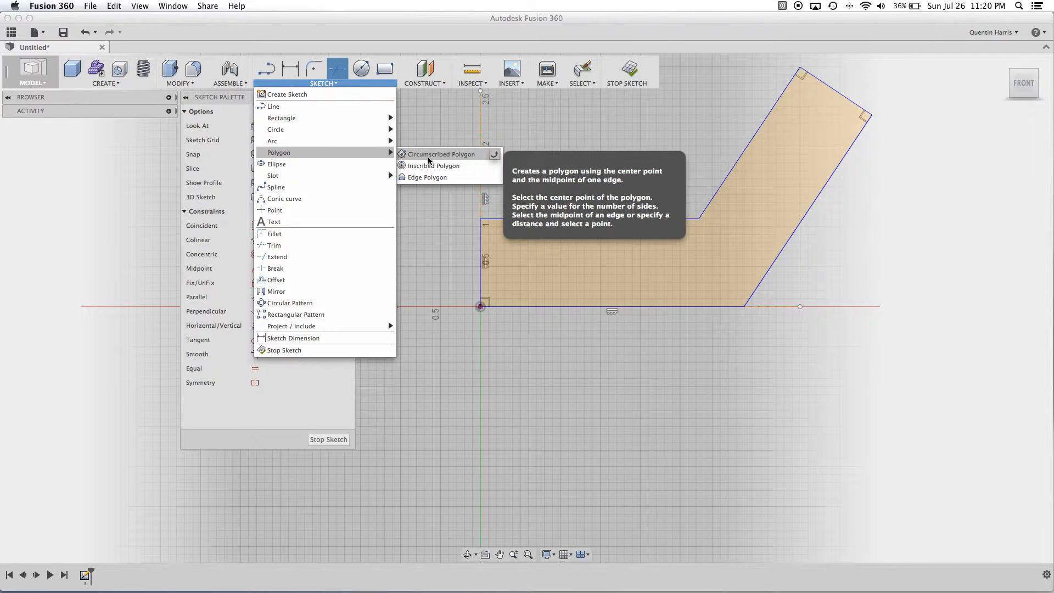
left_click(444, 156)
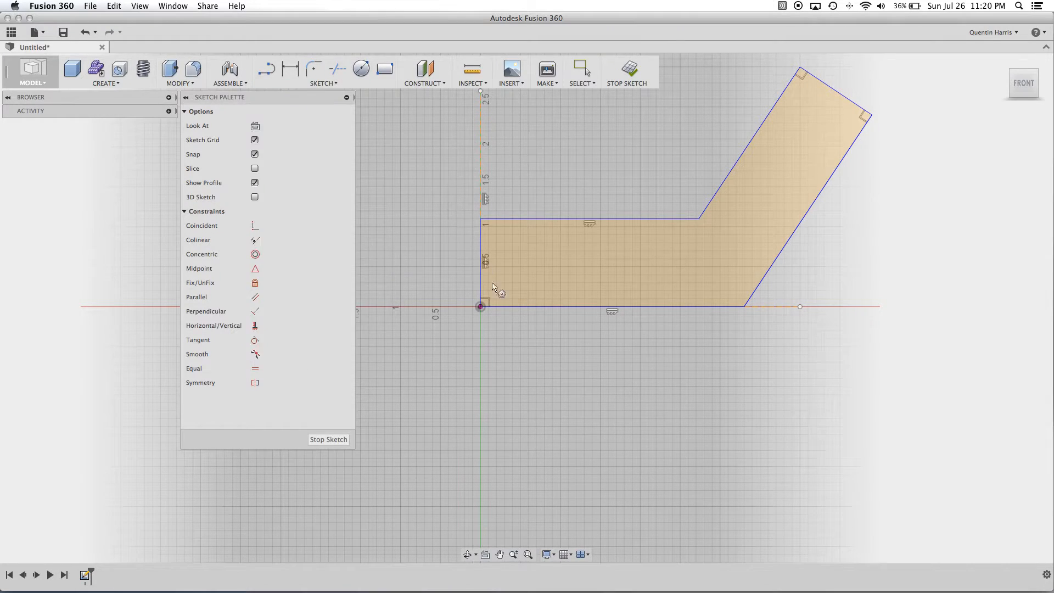
left_click(521, 258)
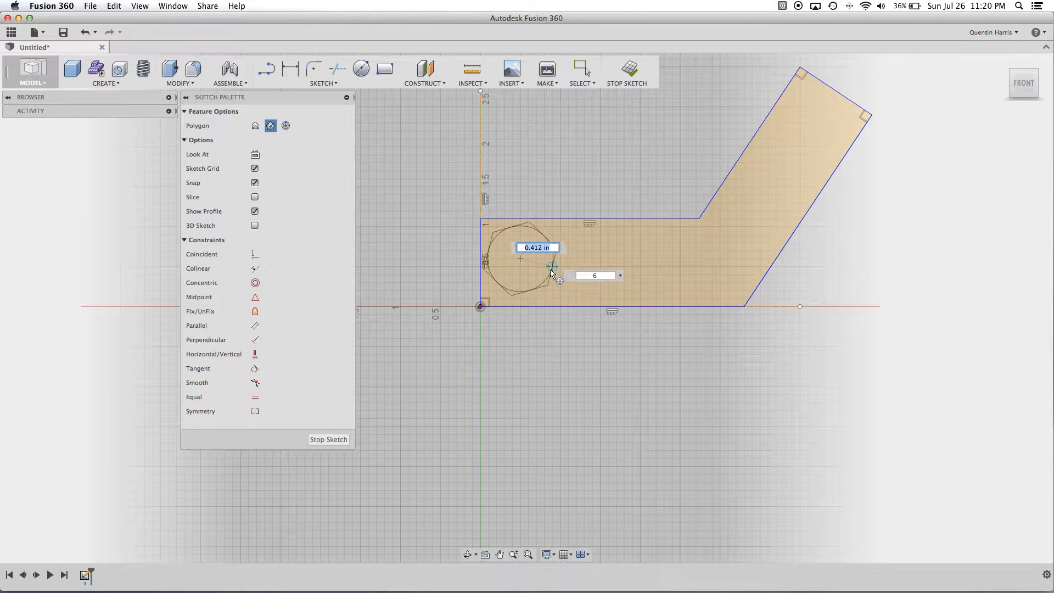
left_click(552, 276)
mouse_move(521, 259)
left_mouse_down()
mouse_move(538, 273)
mouse_move(509, 268)
mouse_move(533, 253)
mouse_move(560, 261)
mouse_move(532, 266)
left_mouse_up()
Apply a horizontal/vertical constraint to the hexagon's top edge
scroll(597, 264, "up", 5)
scroll(597, 264, "down", 4)
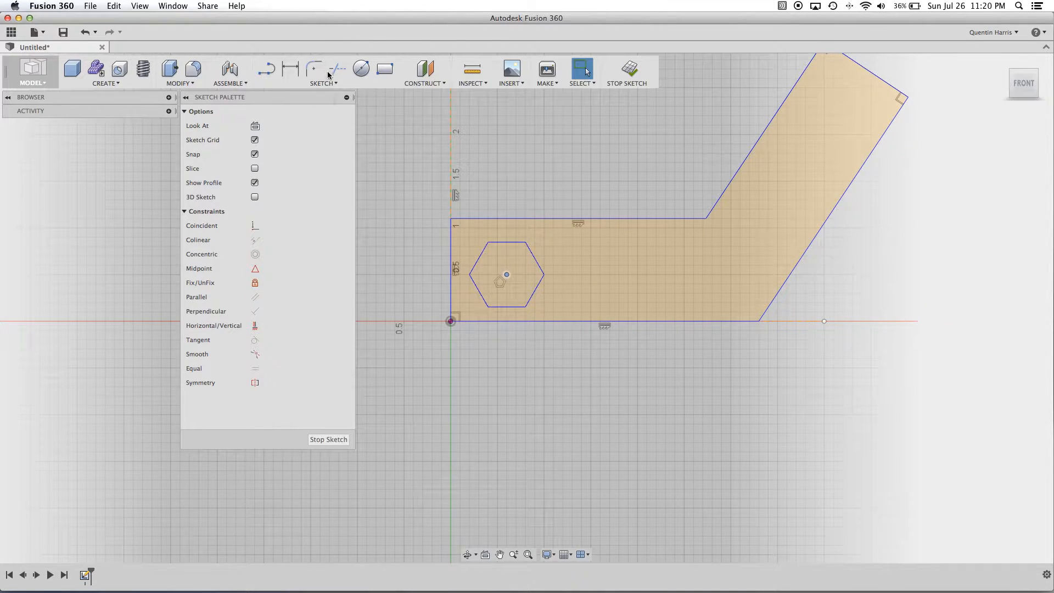
left_click(255, 327)
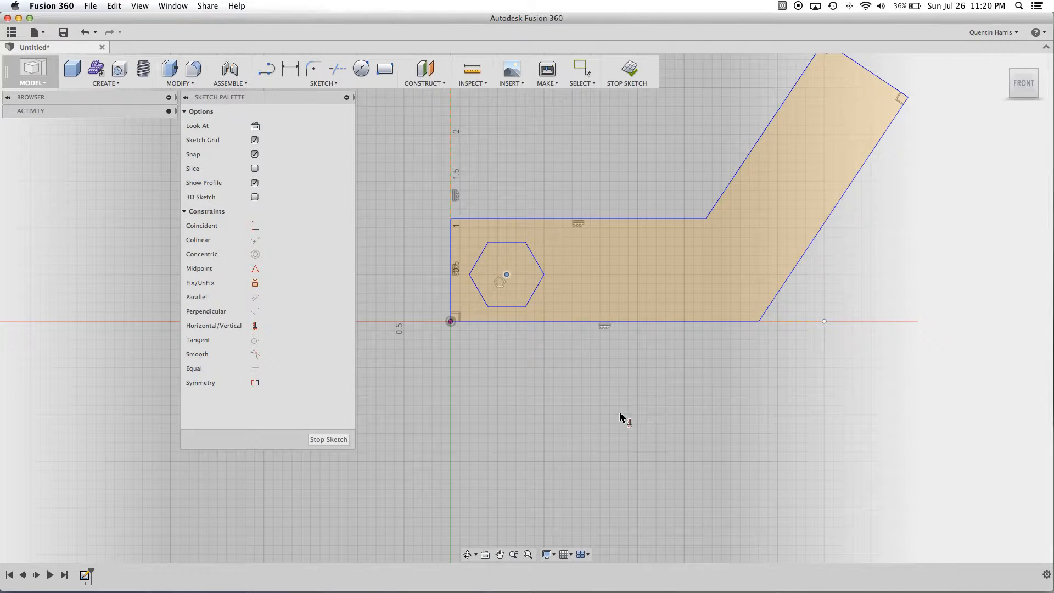
key("Escape")
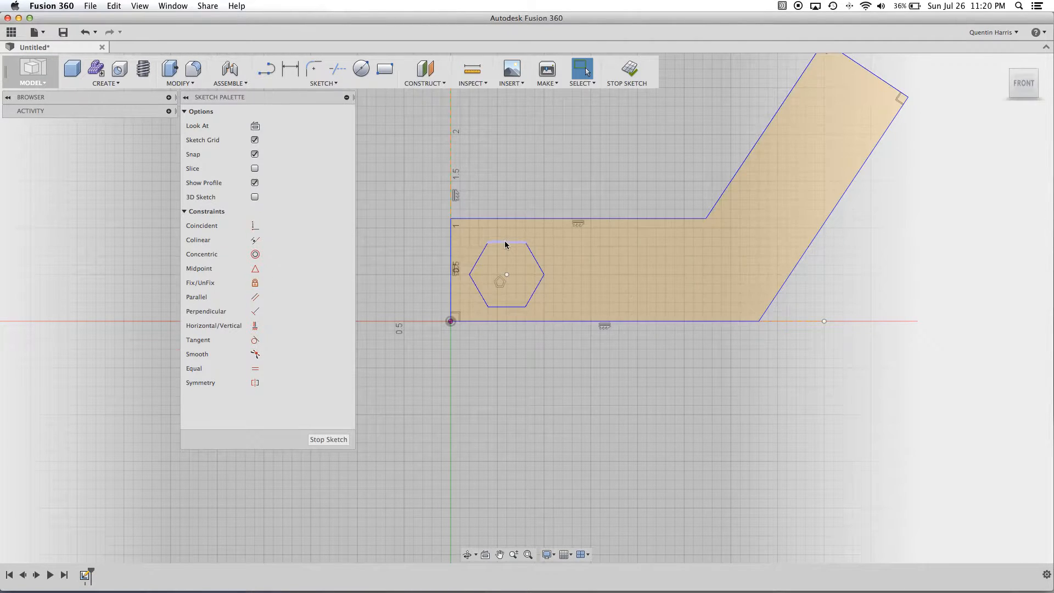
left_click(506, 243)
left_click(261, 354)
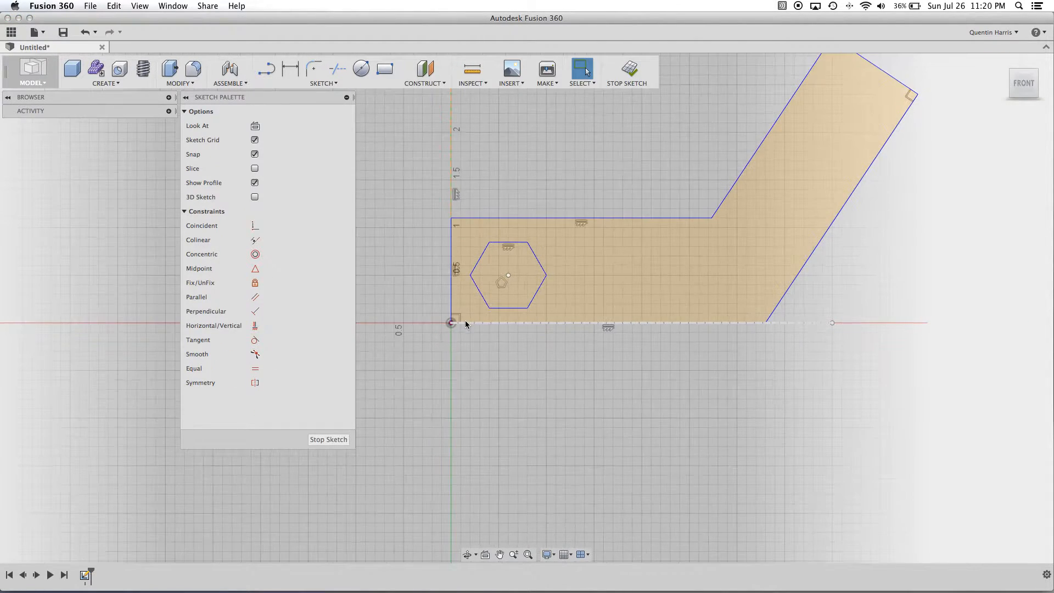
Dimension the horizontal distance from the origin to the hexagon's center as 1 in
left_click(290, 68)
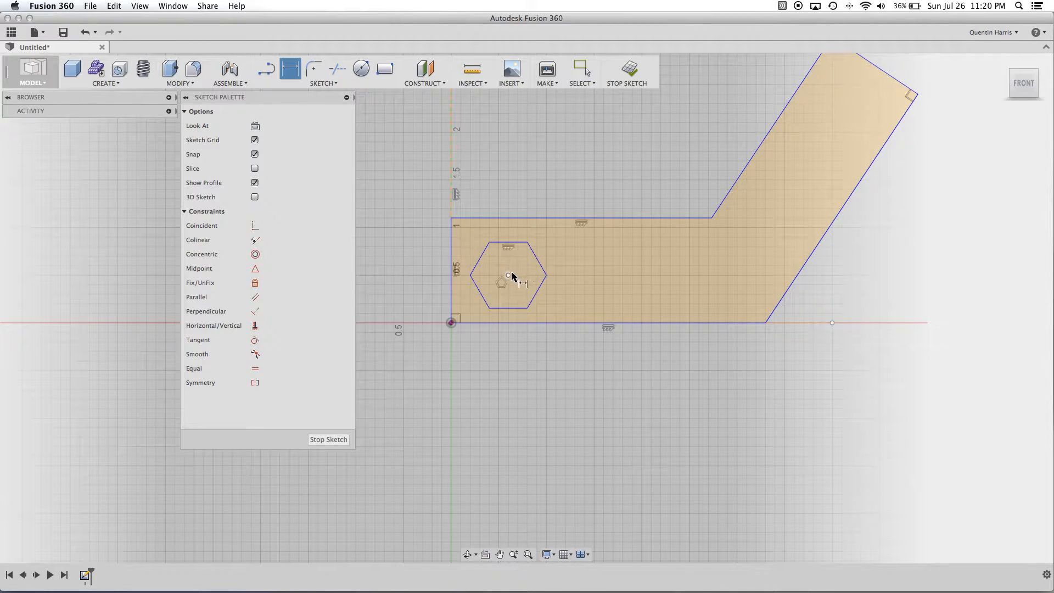
left_click(452, 323)
left_click(491, 358)
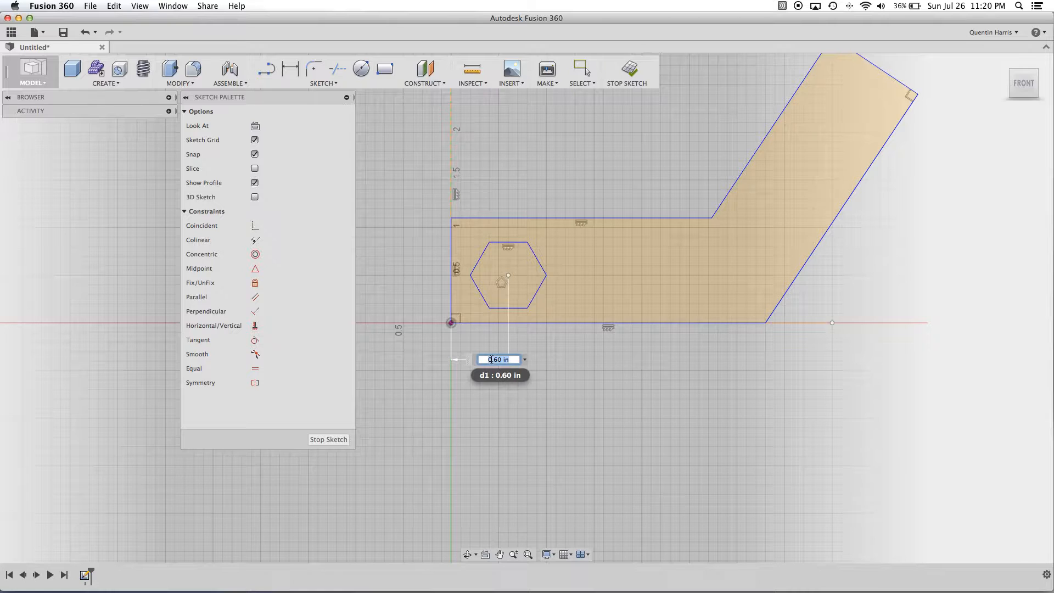
type("1")
key("Return")
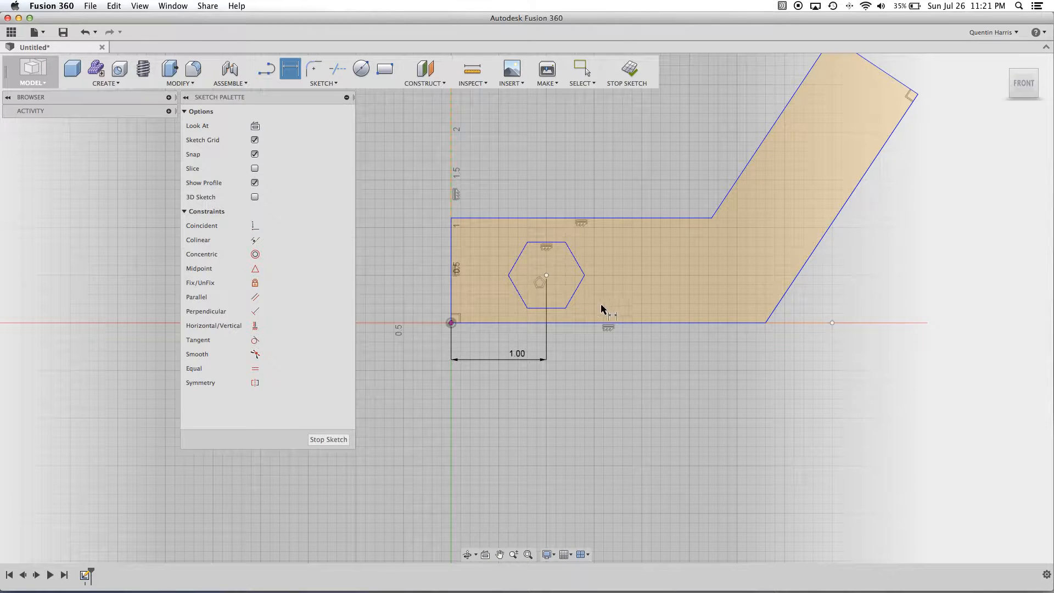
key("Escape")
Dimension the vertical distance from the origin to the hexagon's center as 1 in
left_click(547, 276)
left_click(451, 323)
left_click(407, 295)
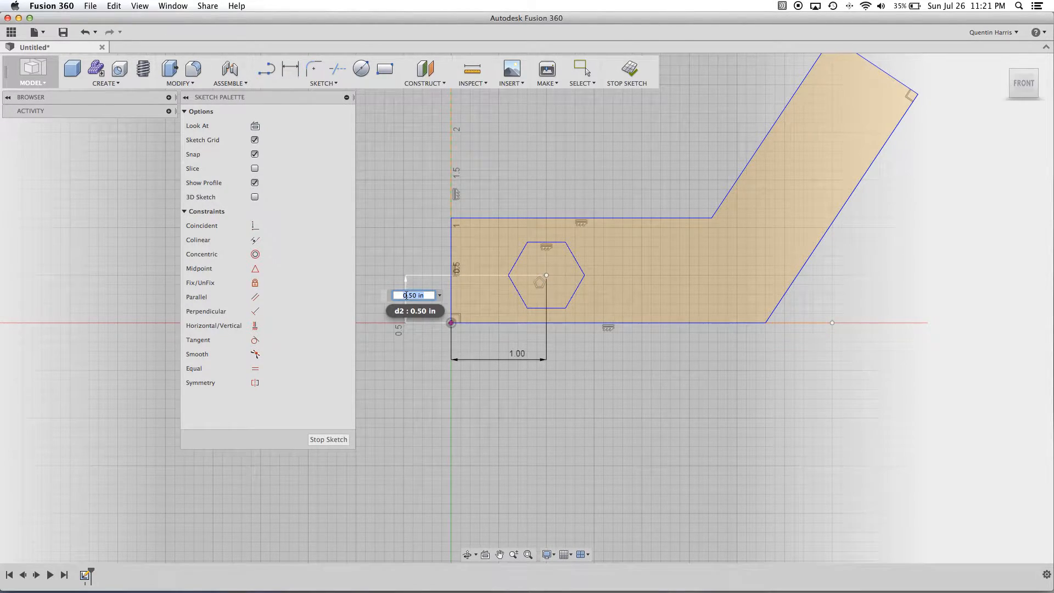
type("1")
key("Return")
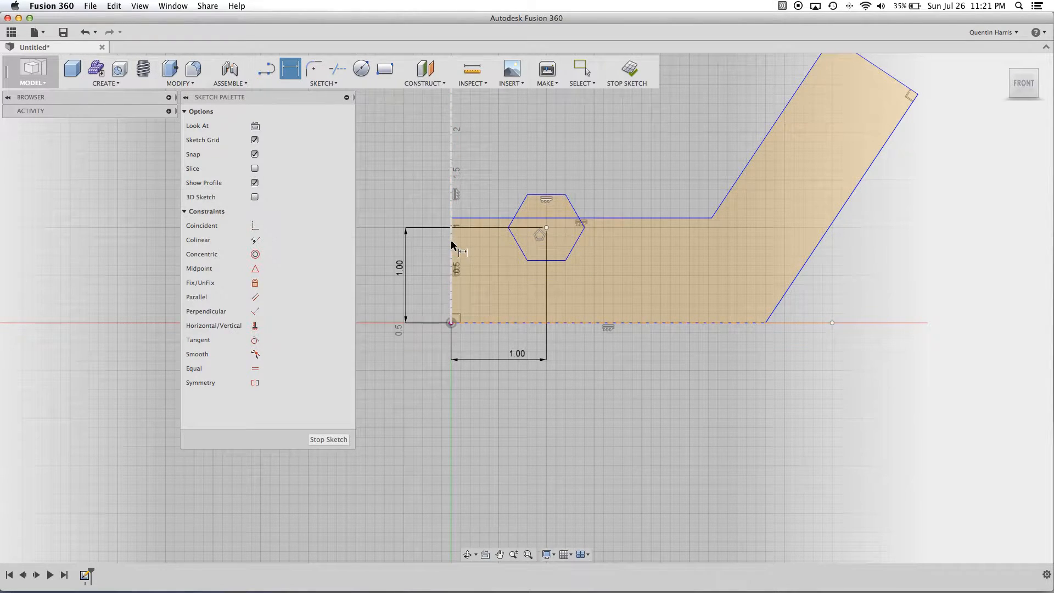
Dimension the height between the profile's top and bottom horizontal edges as 2 in
left_click(473, 219)
left_click(487, 321)
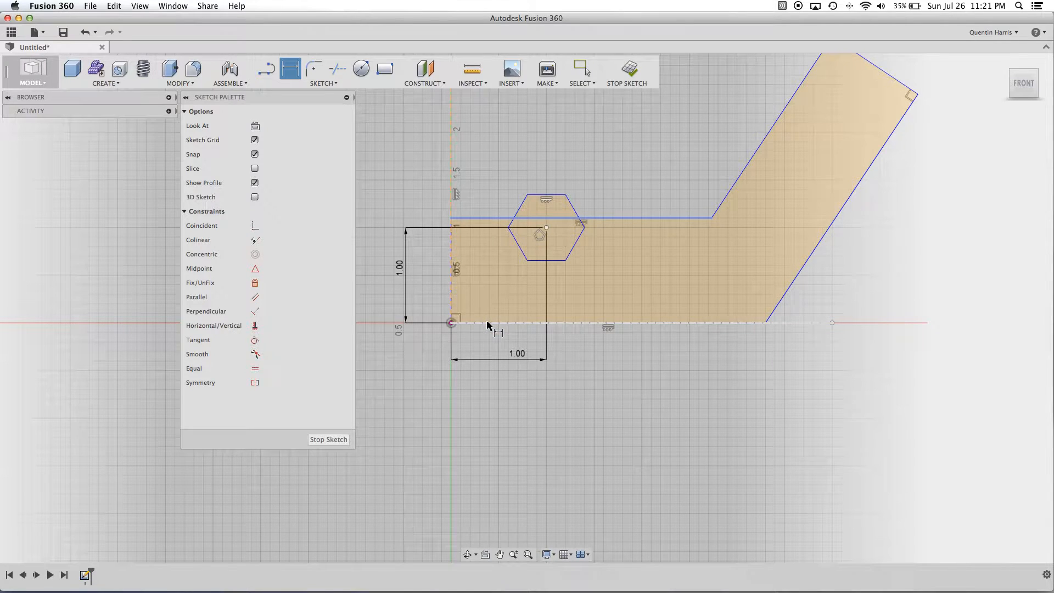
left_click(379, 289)
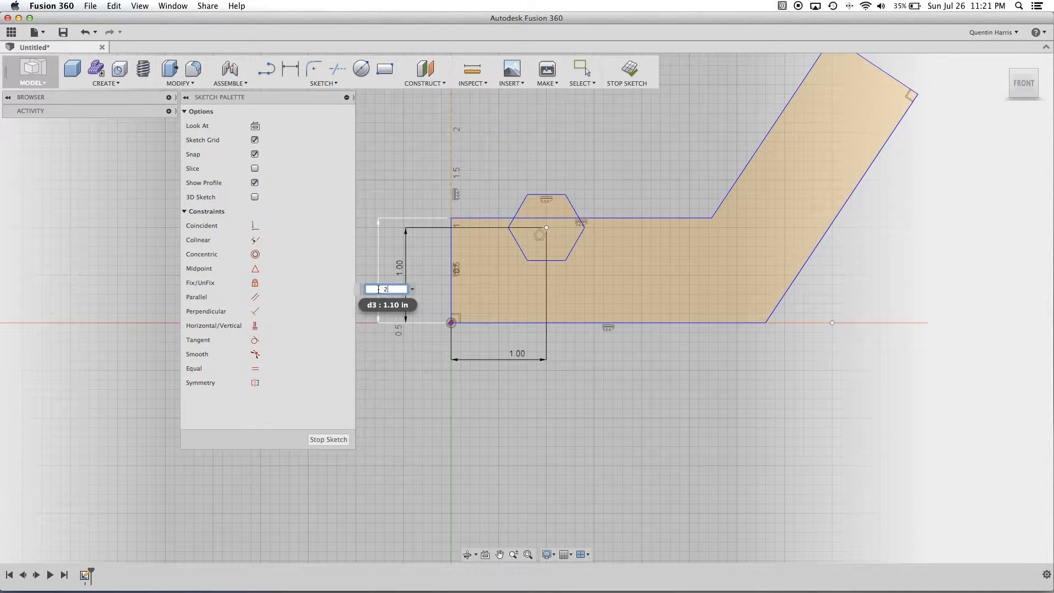
type("2")
key("Return")
Change the profile's height dimension to 1.75 in and undo the change
scroll(645, 233, "down", 3)
key("d")
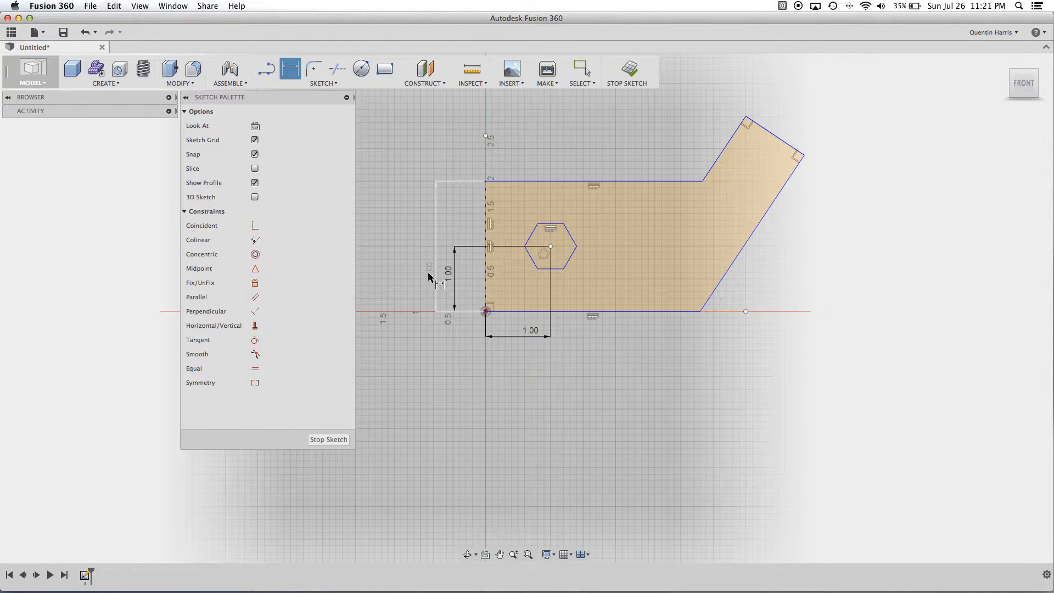
double_click(429, 276)
type("1.75")
key("Return")
key("d")
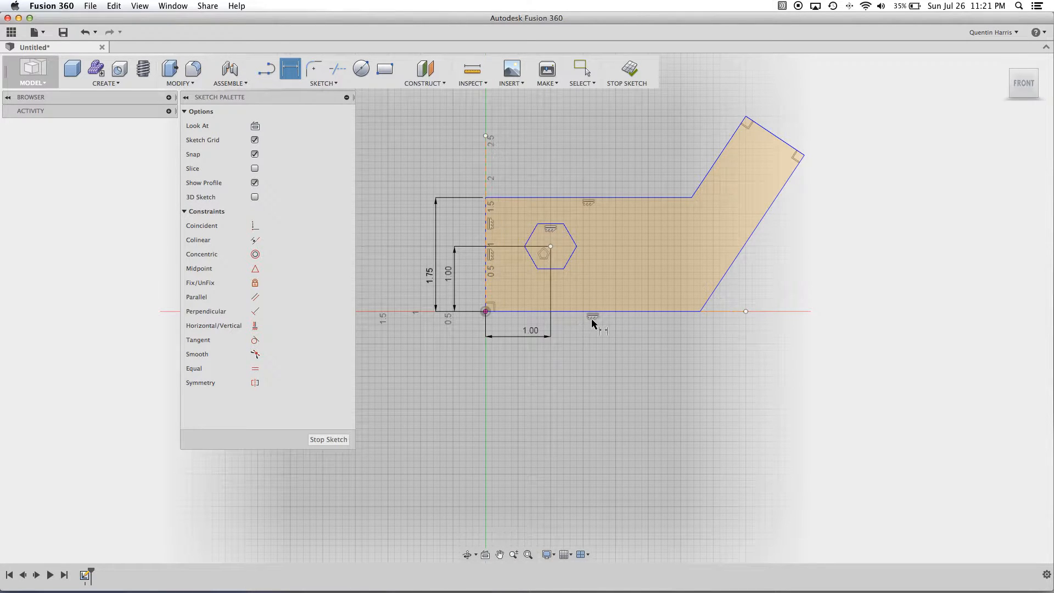
scroll(559, 243, "up", 4)
key("super+z")
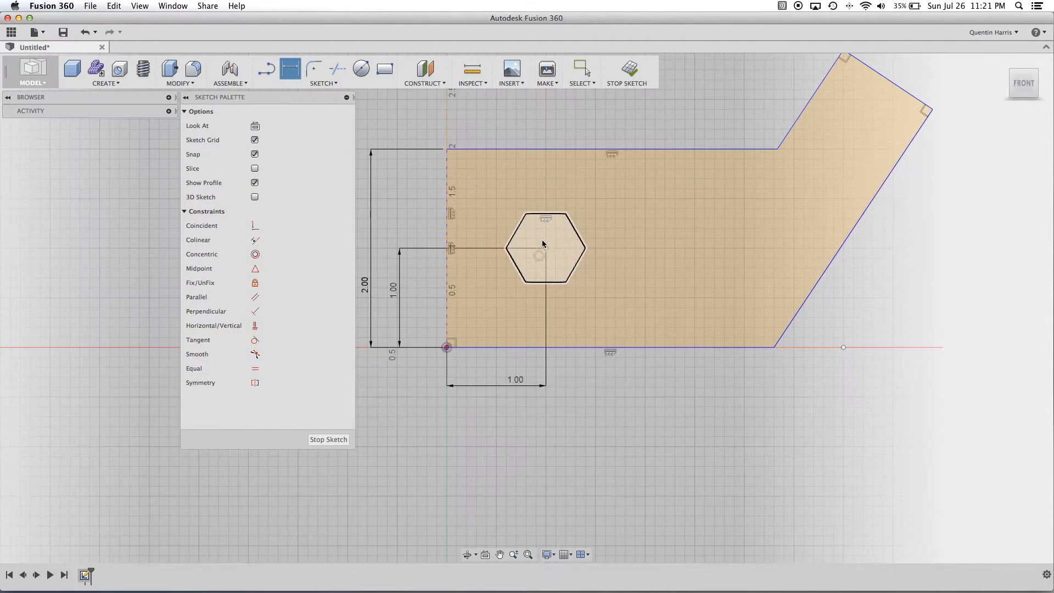
Dimension the distance between two opposite flats of the hexagon as 1.25 in
left_click(286, 67)
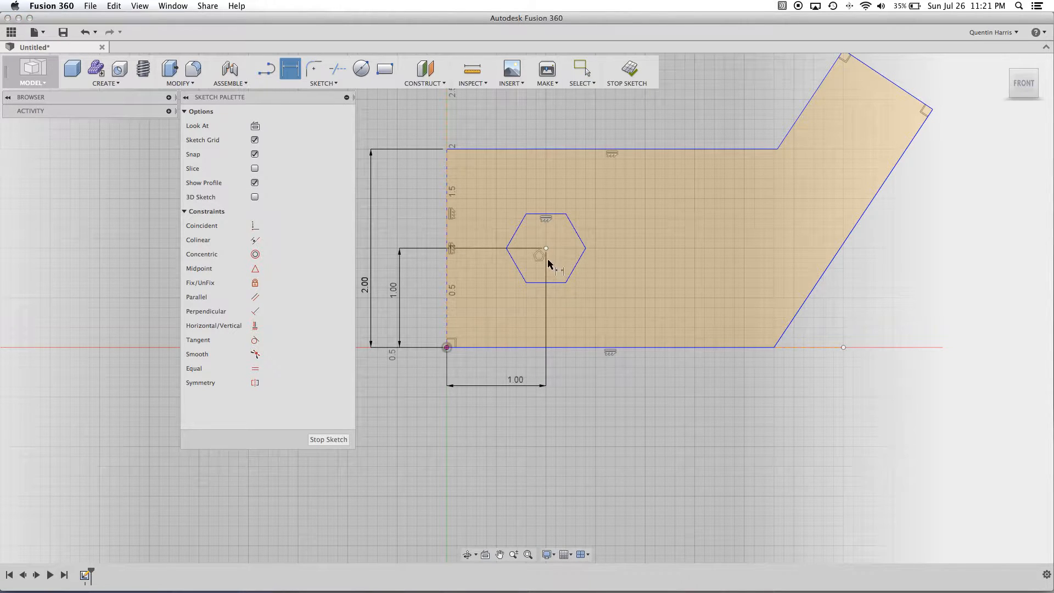
left_click(513, 235)
left_click(613, 210)
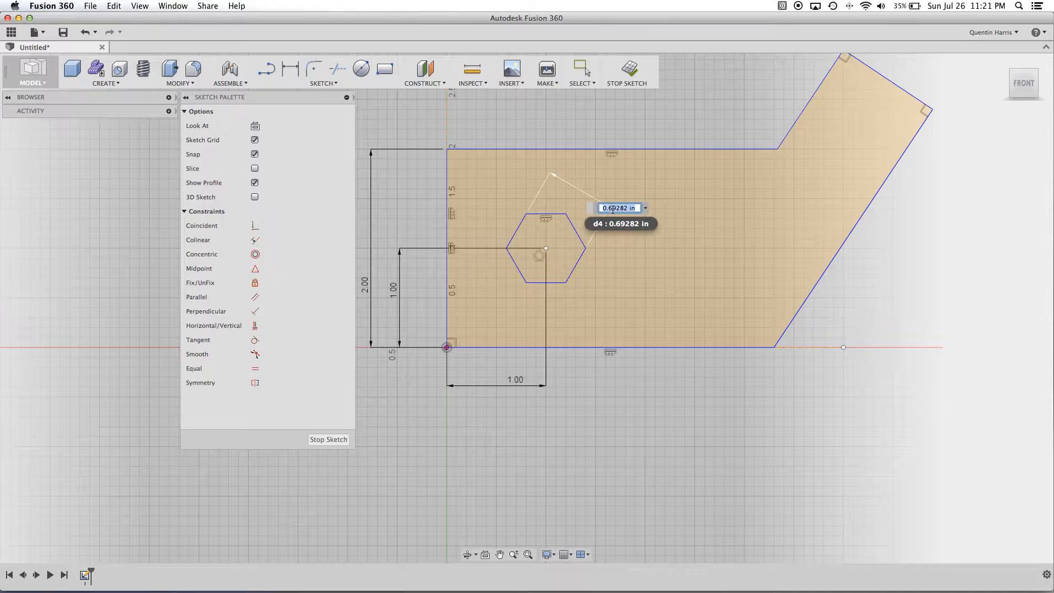
type("1.25")
key("Return")
Change the hexagon's across-flats dimension to 1 in and undo the change
scroll(626, 305, "up", 2)
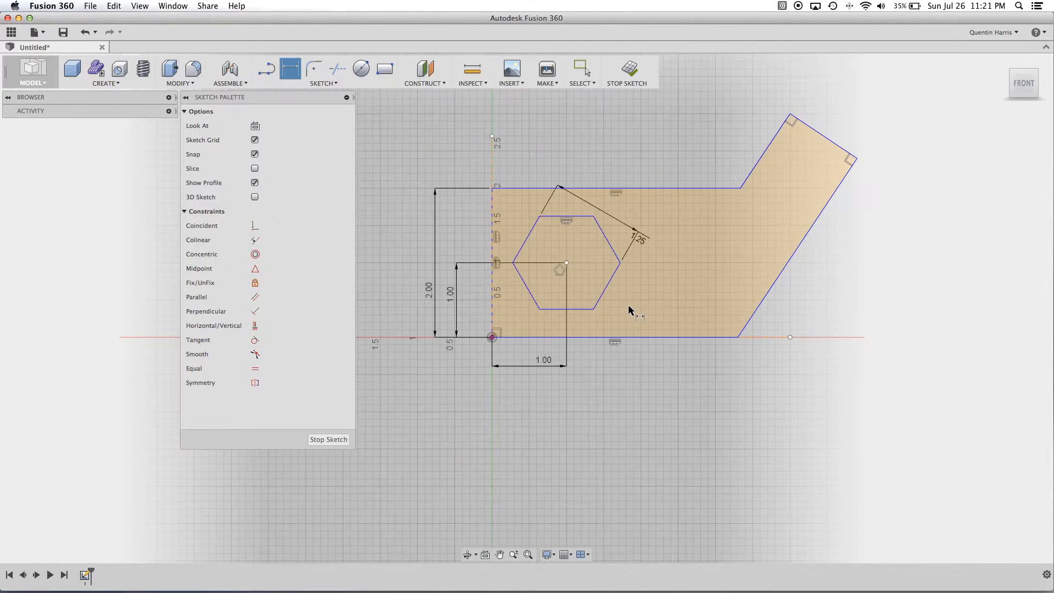
scroll(624, 301, "down", 2)
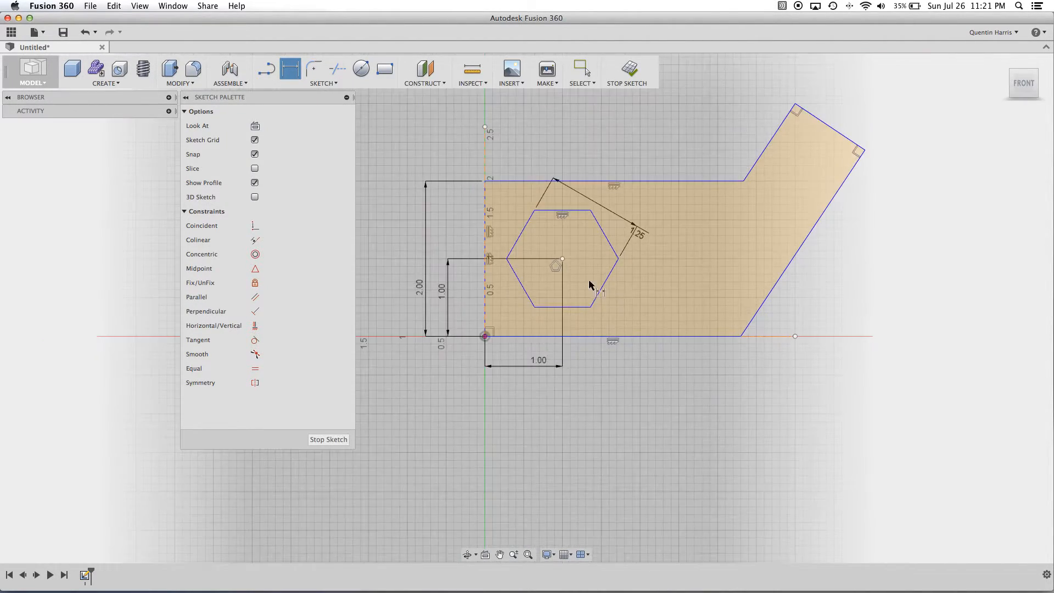
double_click(637, 234)
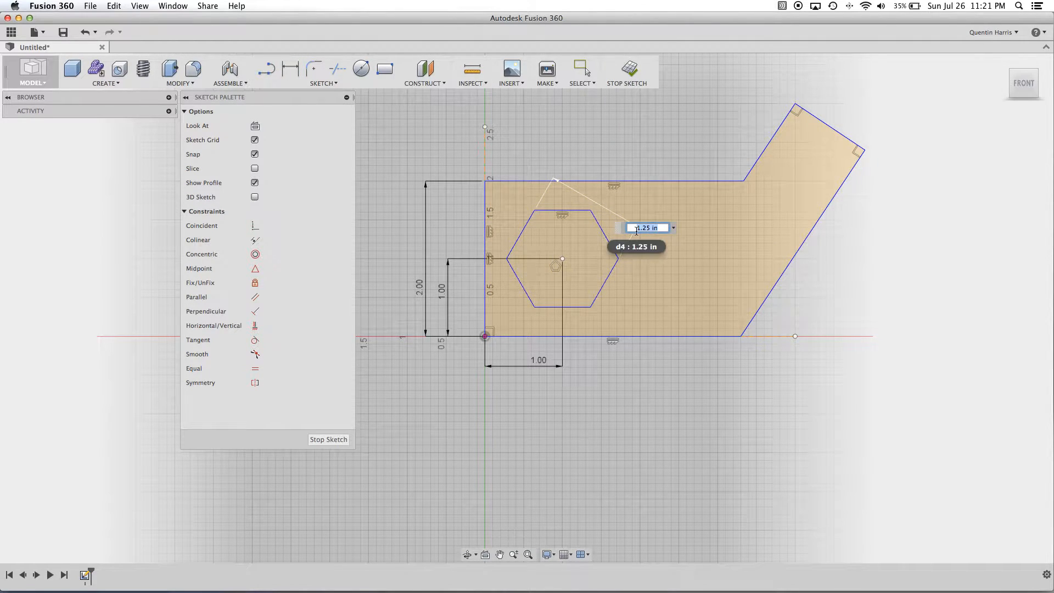
type("1")
key("Return")
key("d")
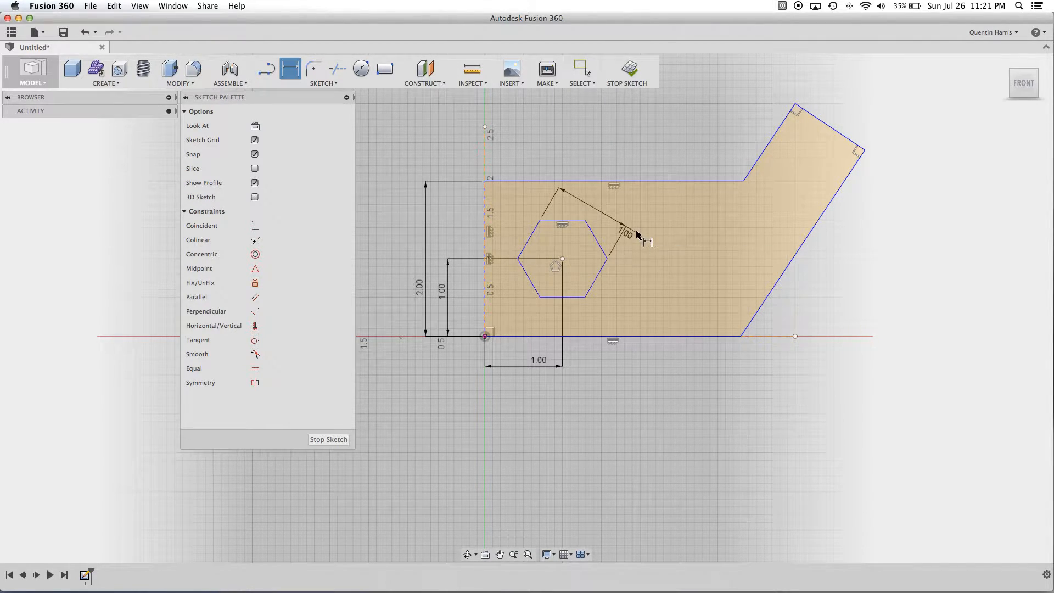
key("super+z")
Widen and lengthen the angled arm by moving the upper corner of its free end away from the base
scroll(734, 213, "down", 2)
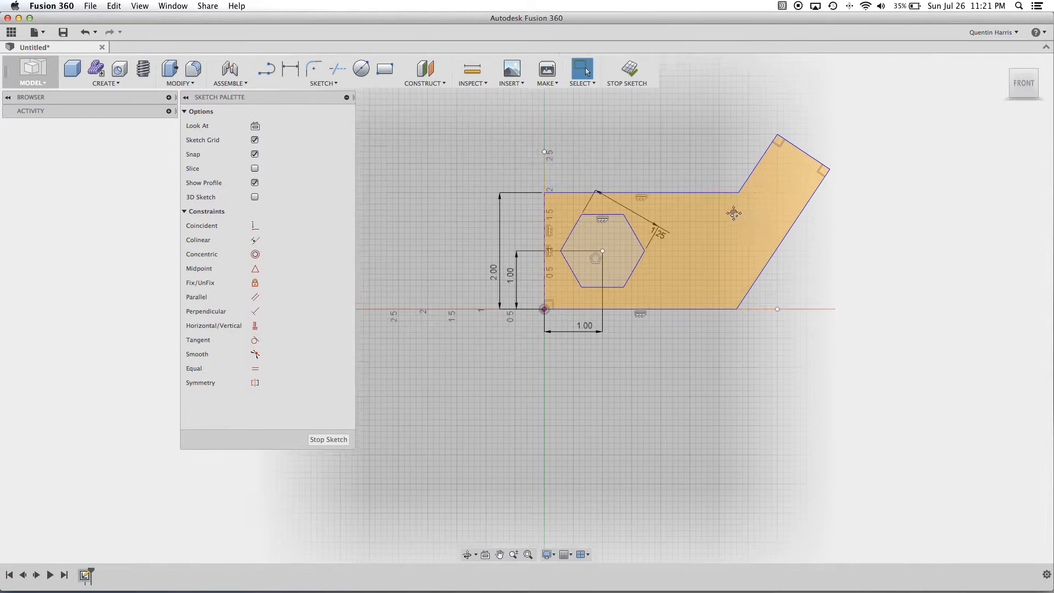
middle_click_drag(772, 131, 734, 160)
left_click_drag(739, 163, 734, 86)
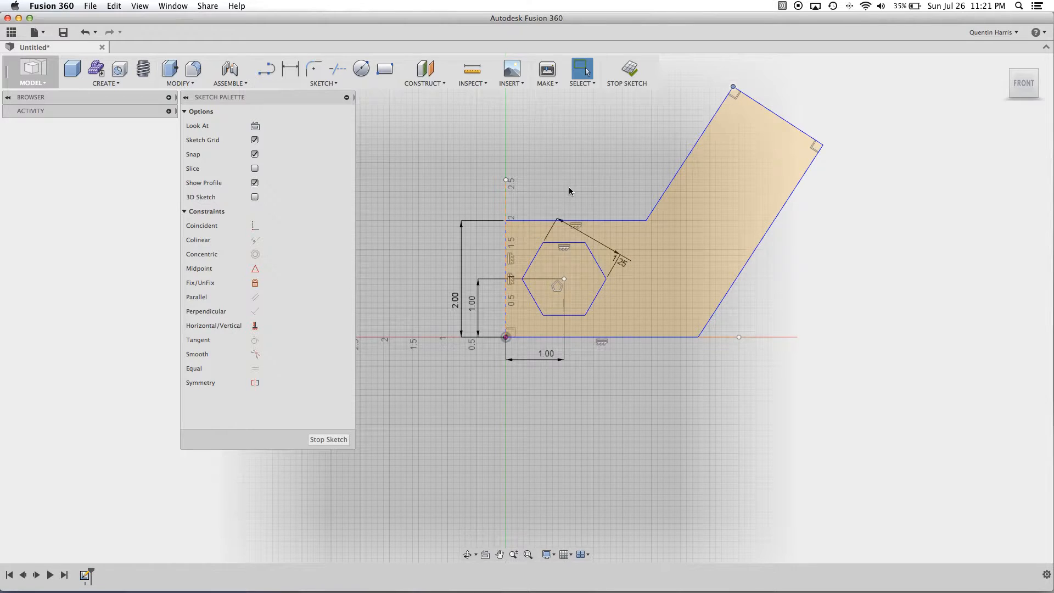
scroll(557, 334, "up", 2)
scroll(557, 333, "down", 2)
middle_click_drag(675, 294, 674, 305)
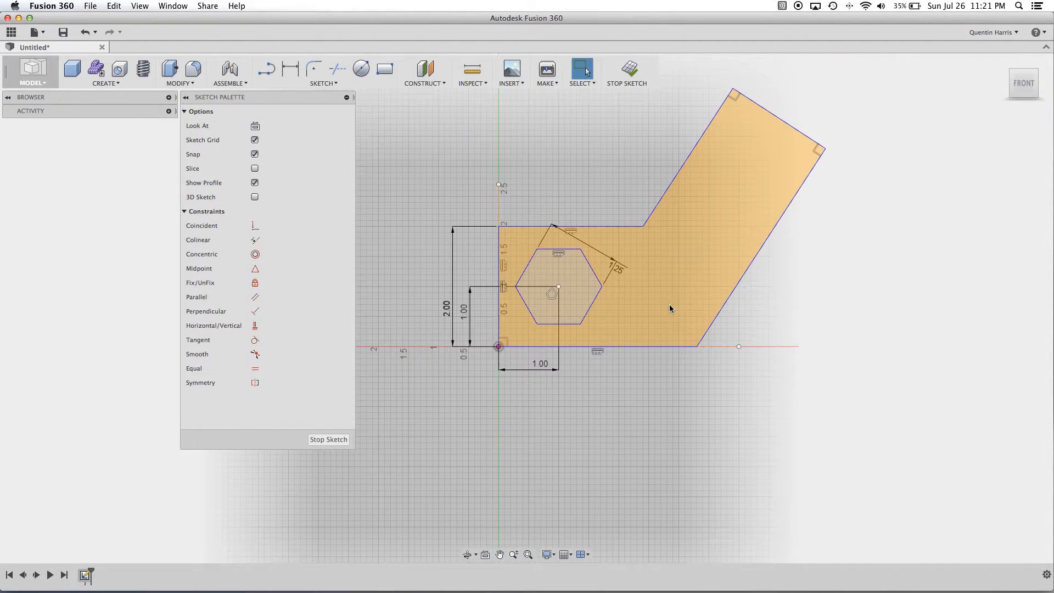
Fillet the inner and outer corners where the angled arm meets the base with a 0.5 in radius
left_click(346, 98)
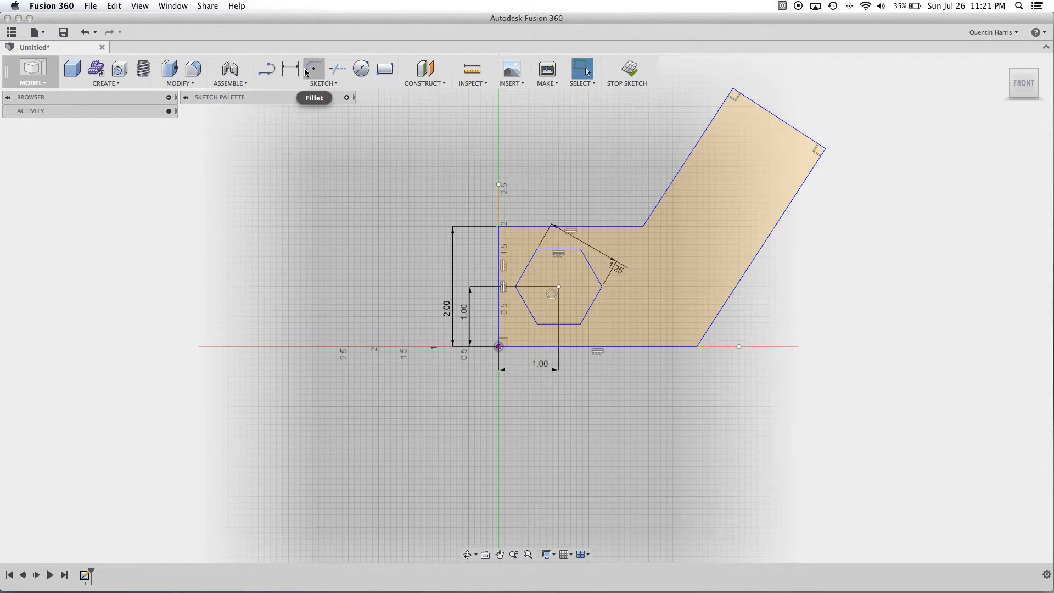
left_click(324, 83)
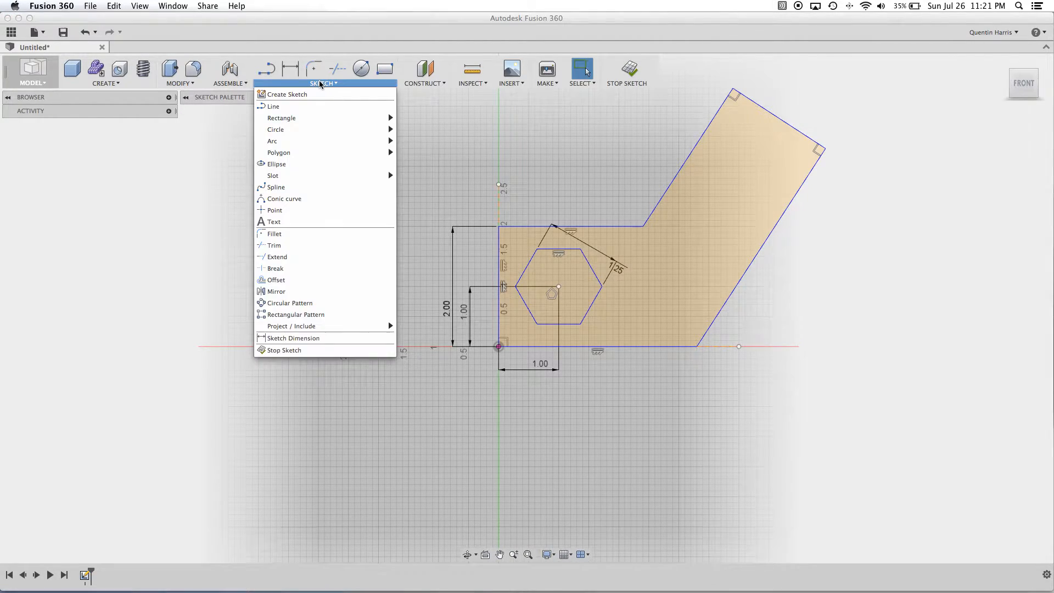
left_click(337, 234)
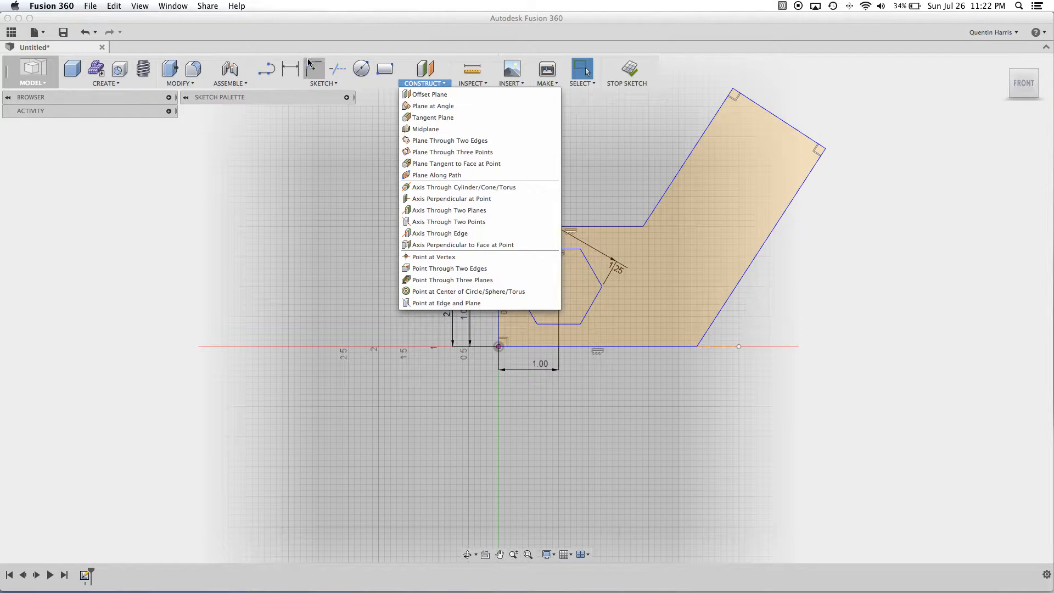
left_click(644, 229)
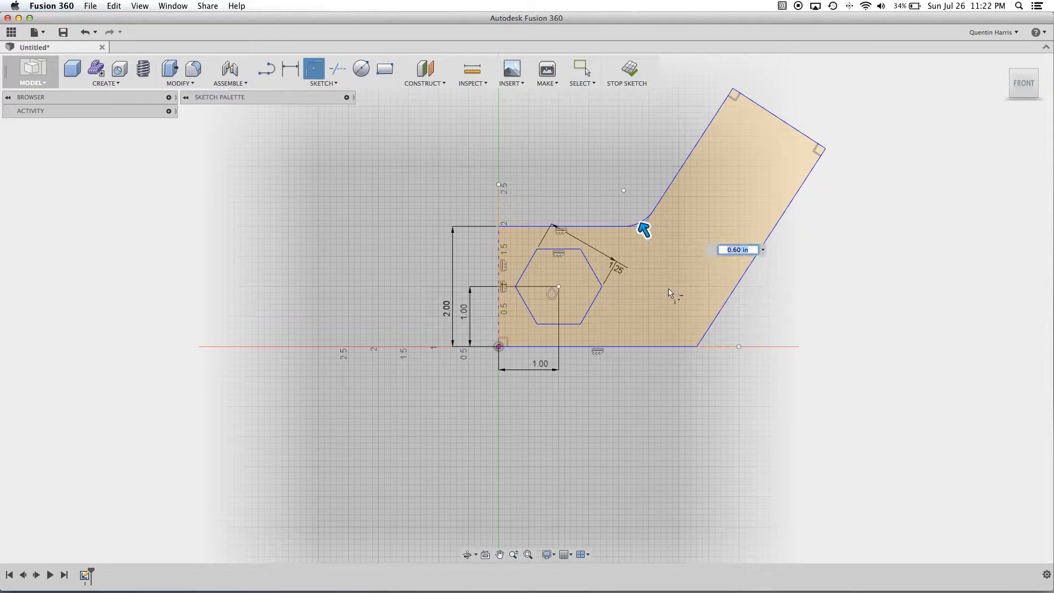
left_click(695, 347)
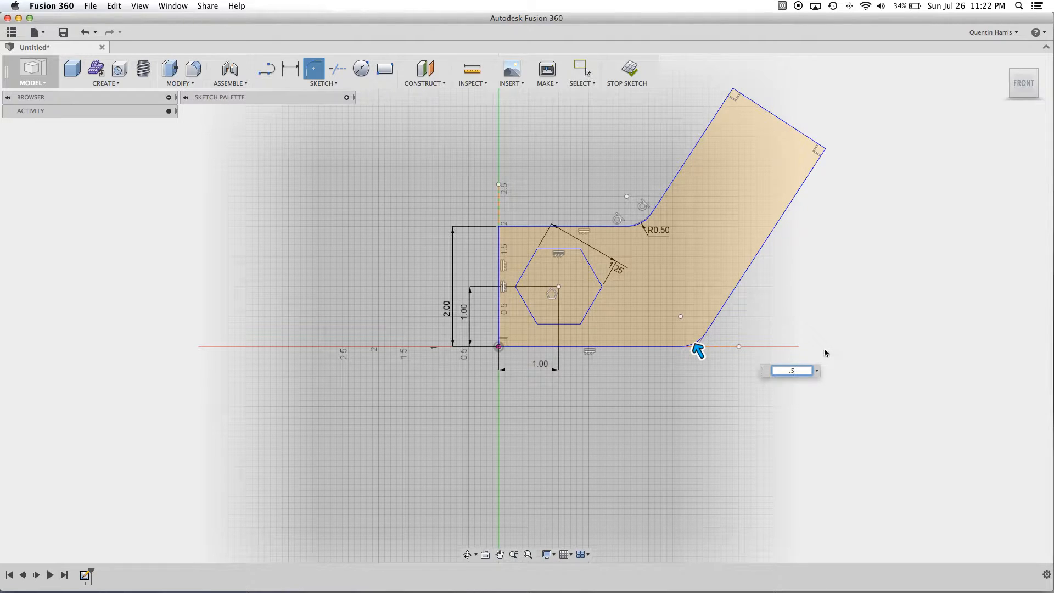
key("Return")
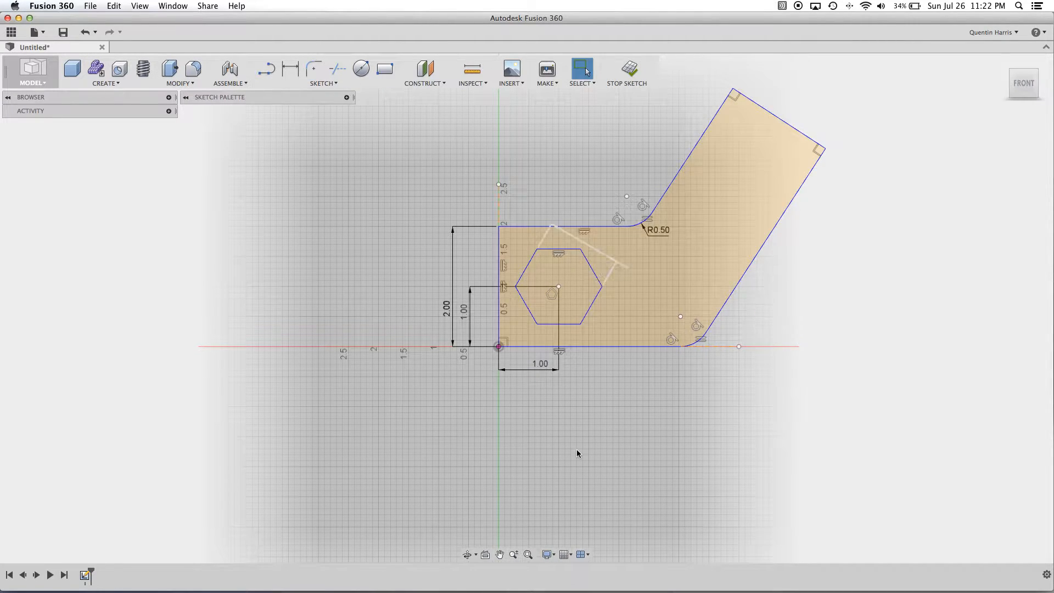
Change the arm corners' shared fillet radius to 0.4 in and set it back to 0.5 in
scroll(723, 342, "up", 2)
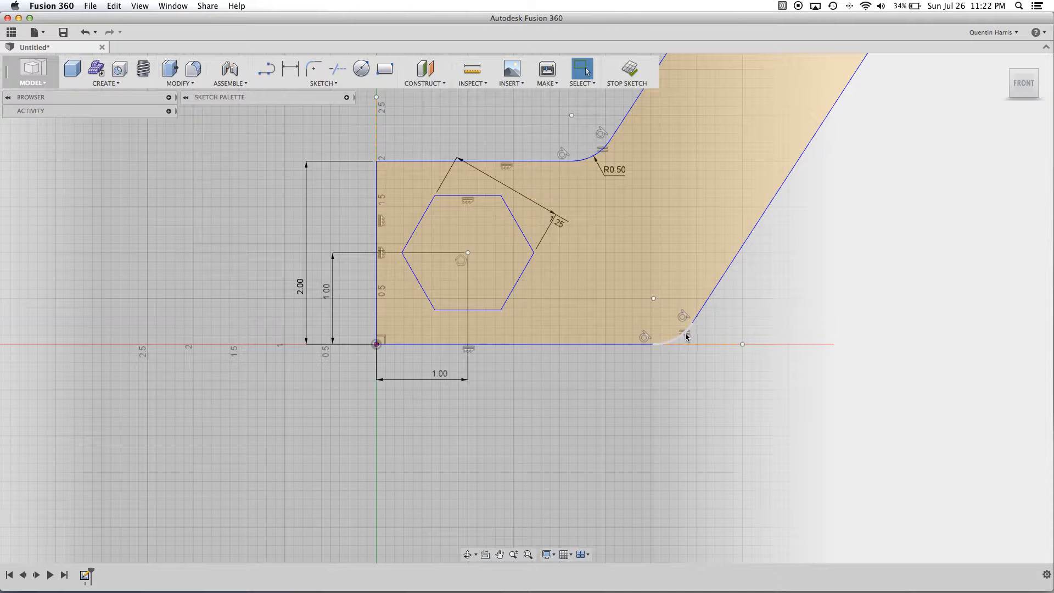
scroll(690, 333, "down", 1)
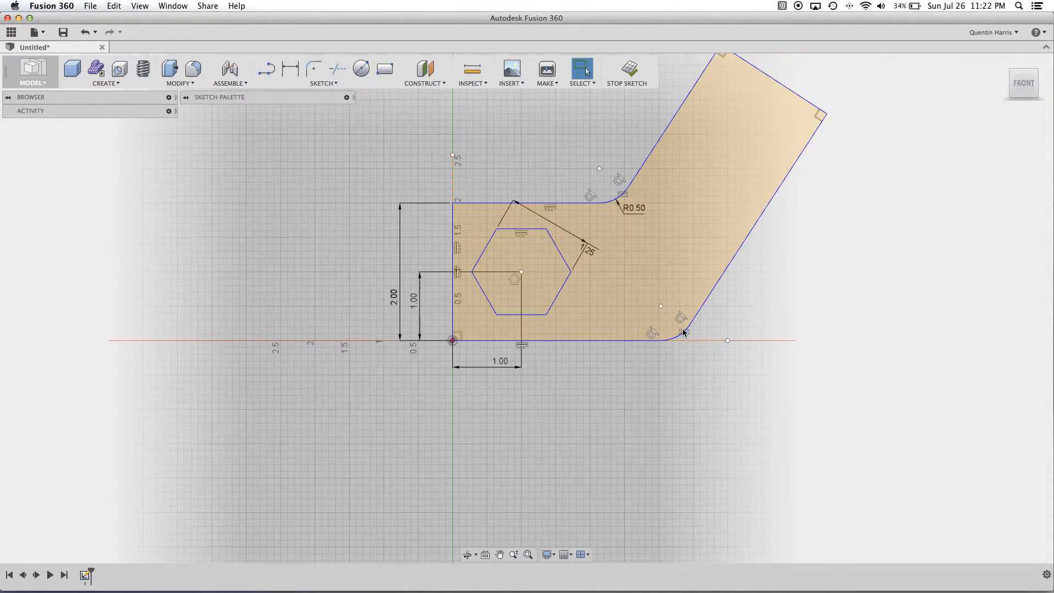
double_click(635, 209)
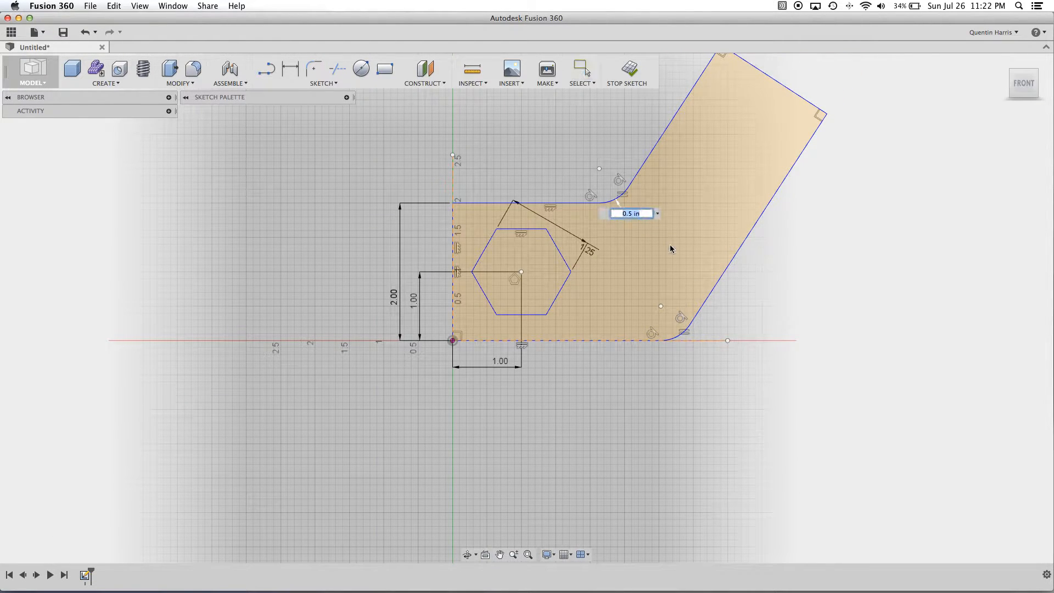
type(".4")
key("Return")
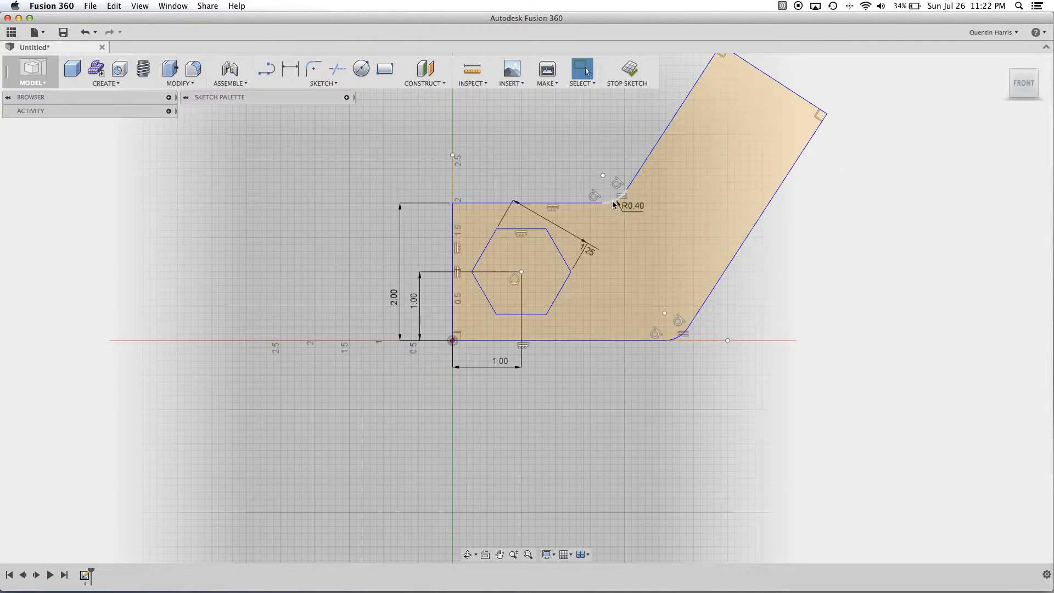
double_click(636, 209)
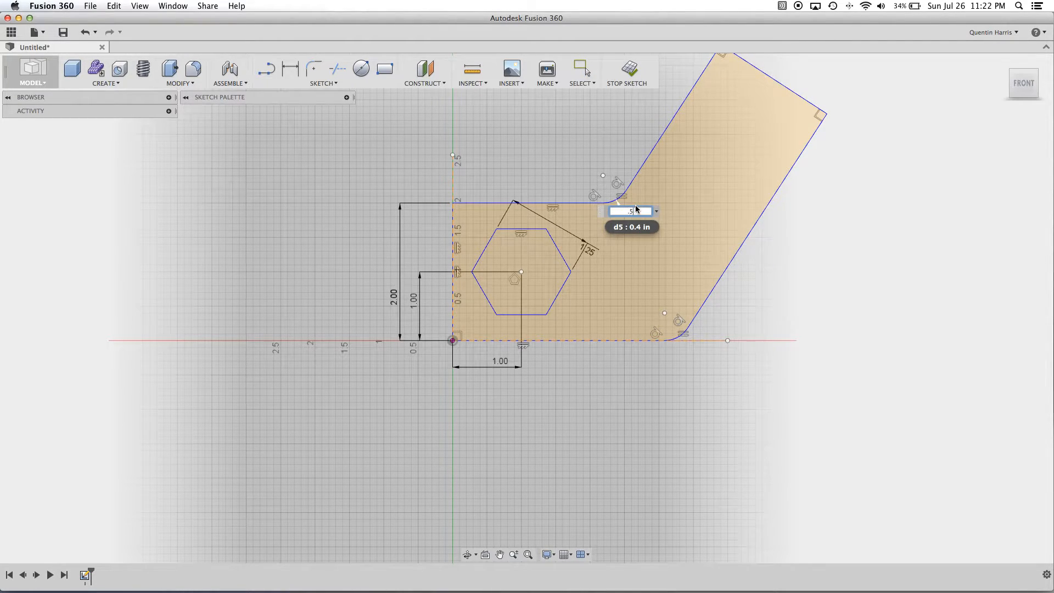
type(".5")
key("Return")
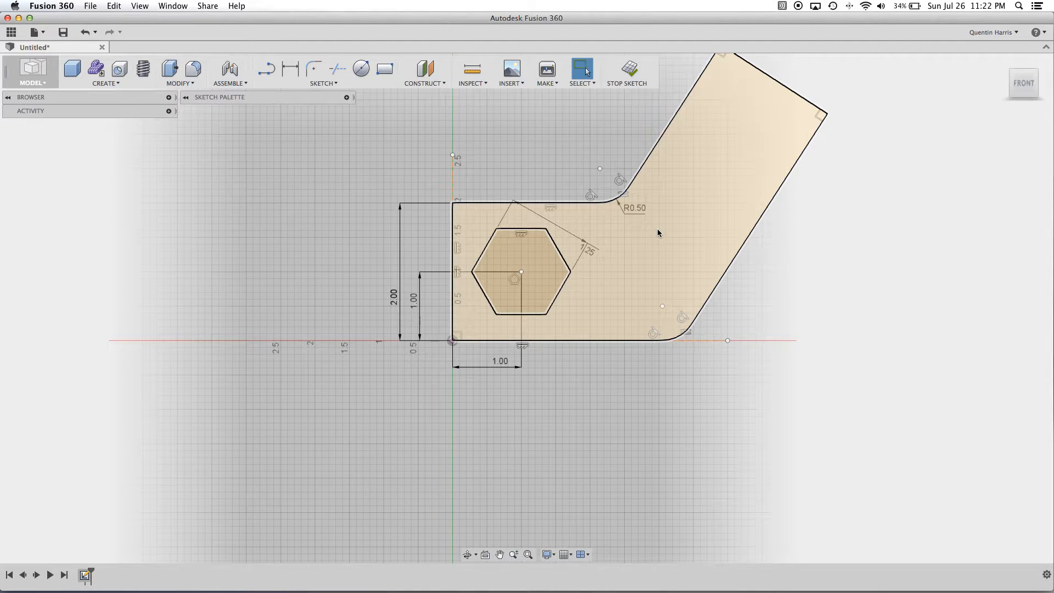
Preview an angle dimension between the base's bottom line and the arm's outer line at different placements and cancel it
scroll(753, 302, "down", 3)
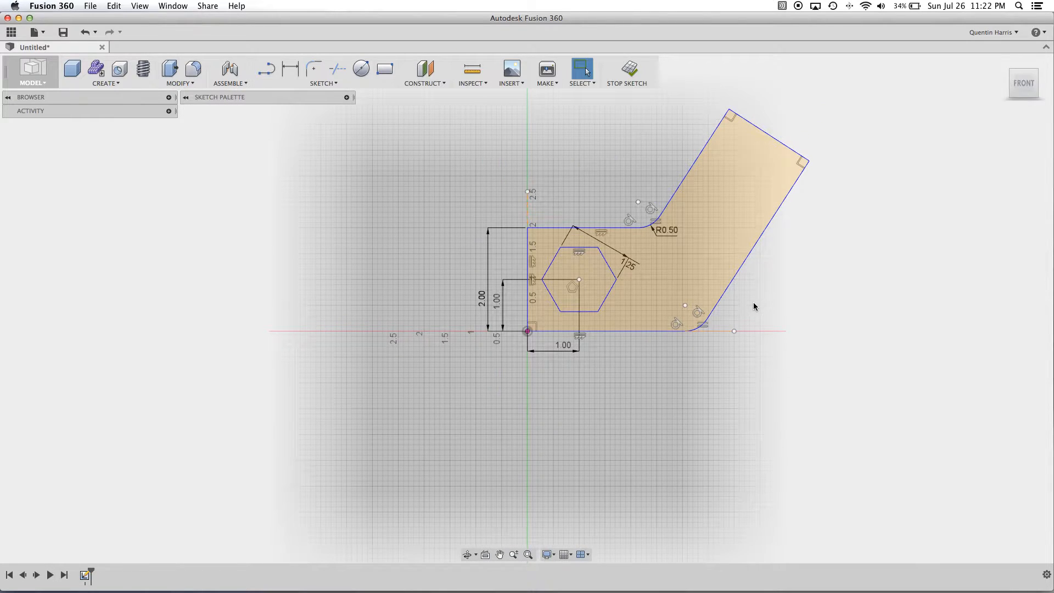
scroll(705, 297, "up", 2)
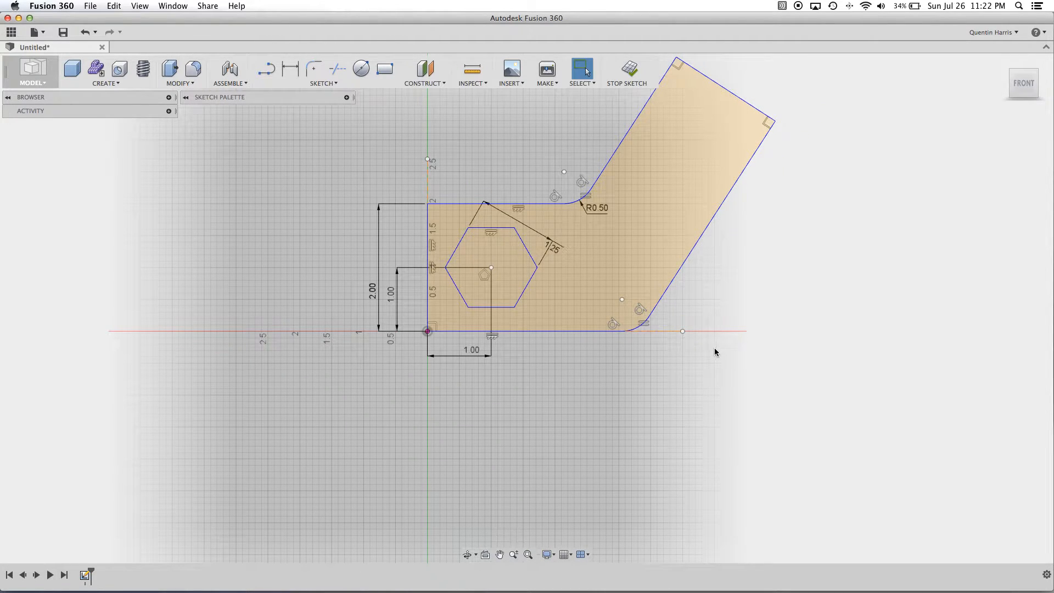
left_click(291, 68)
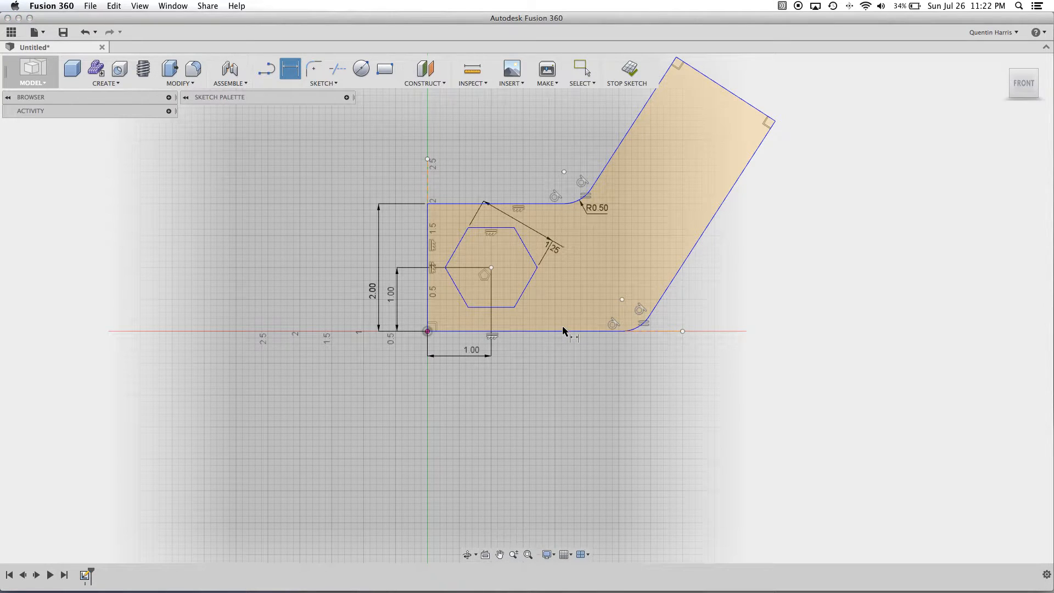
scroll(527, 332, "up", 3)
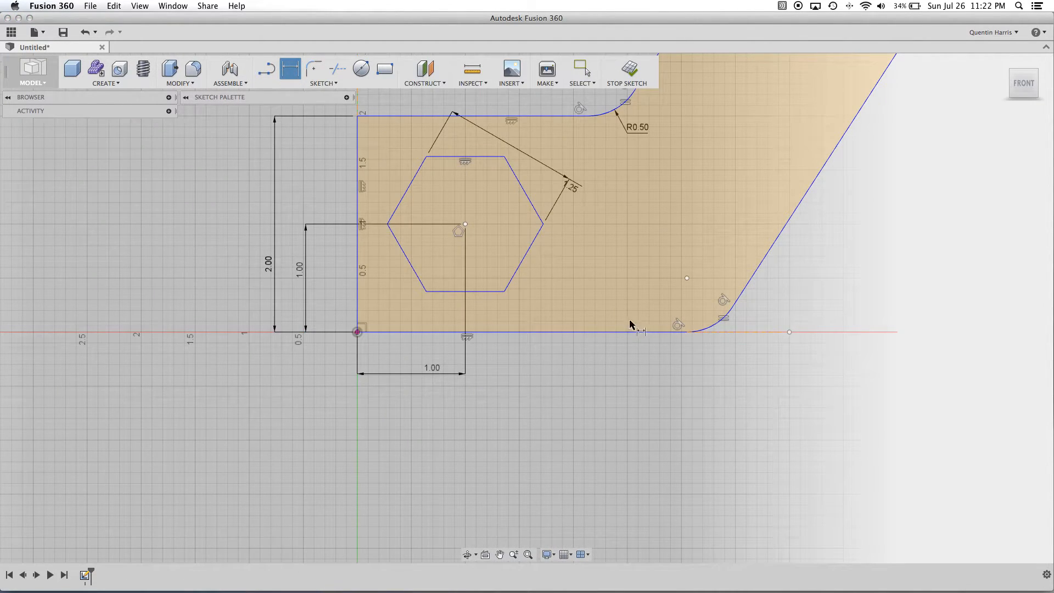
scroll(769, 296, "down", 3)
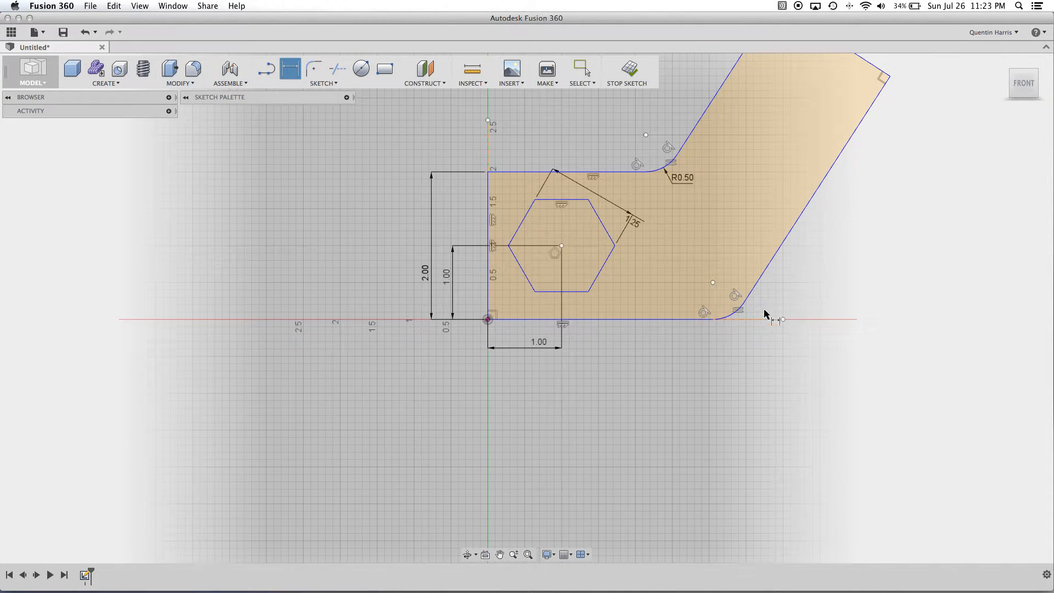
scroll(795, 278, "down", 3)
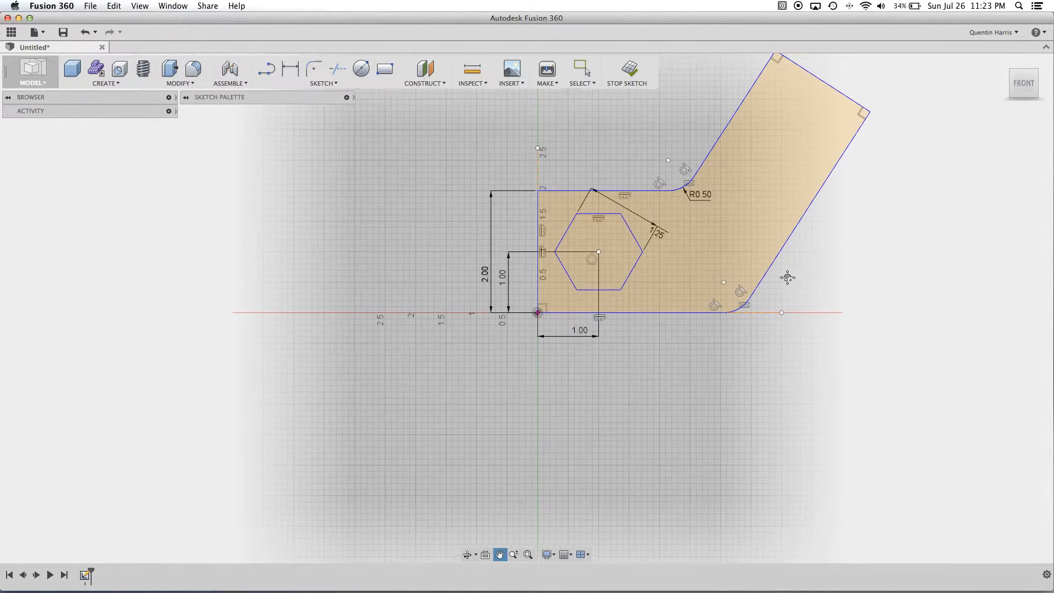
left_click(709, 307)
left_click(732, 251)
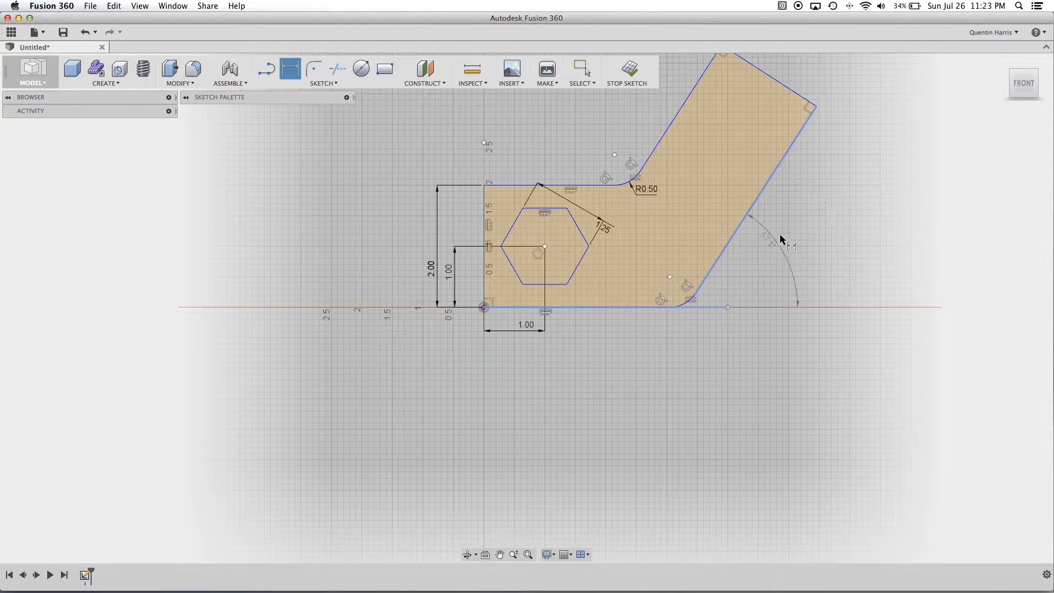
key("Escape")
scroll(749, 212, "down", 2)
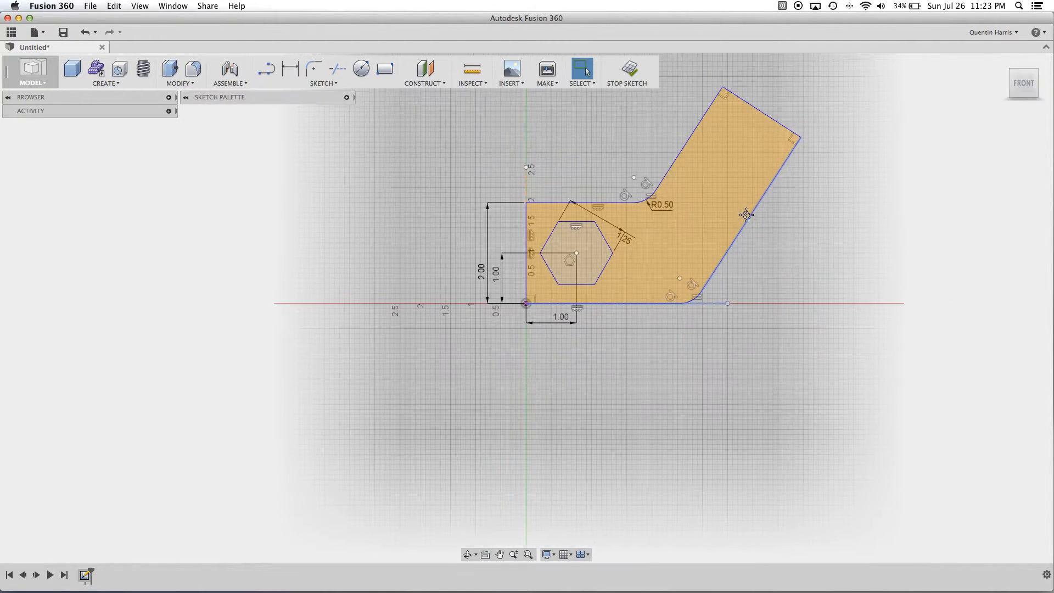
middle_click_drag(749, 212, 737, 241)
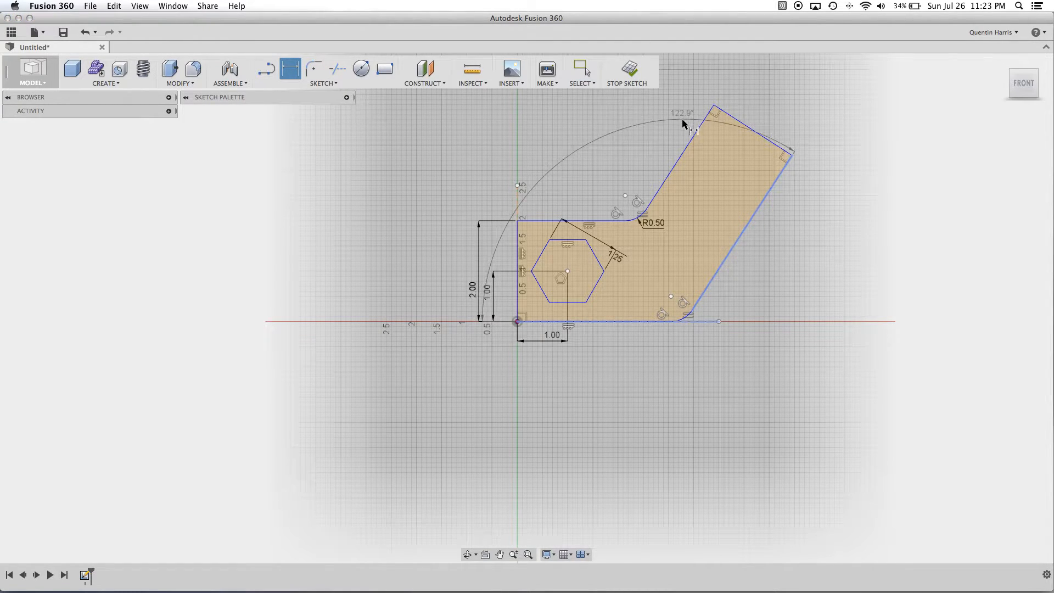
key("Escape")
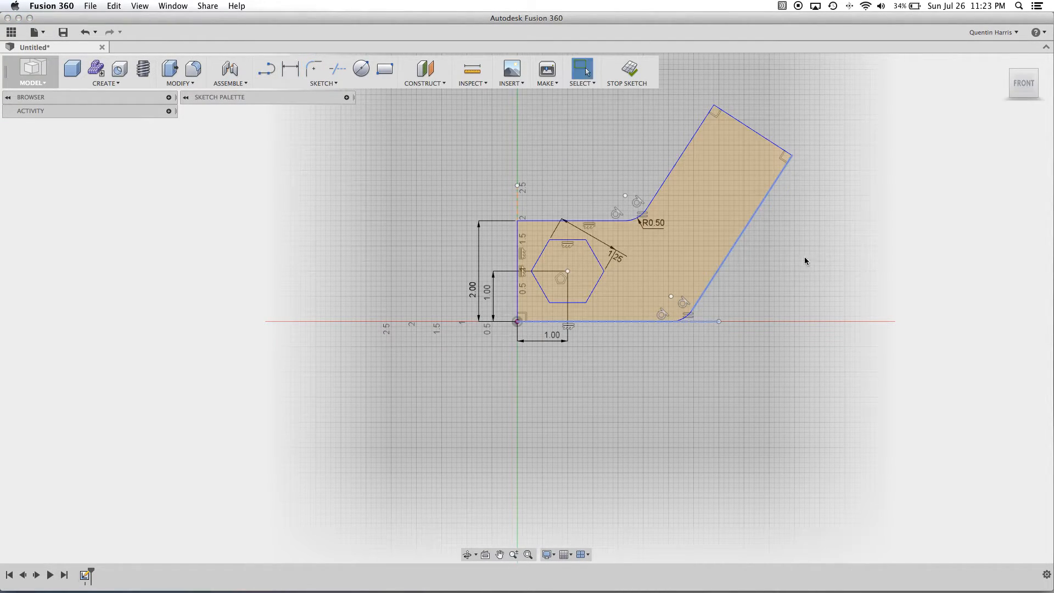
scroll(736, 299, "up", 2)
scroll(681, 299, "down", 1)
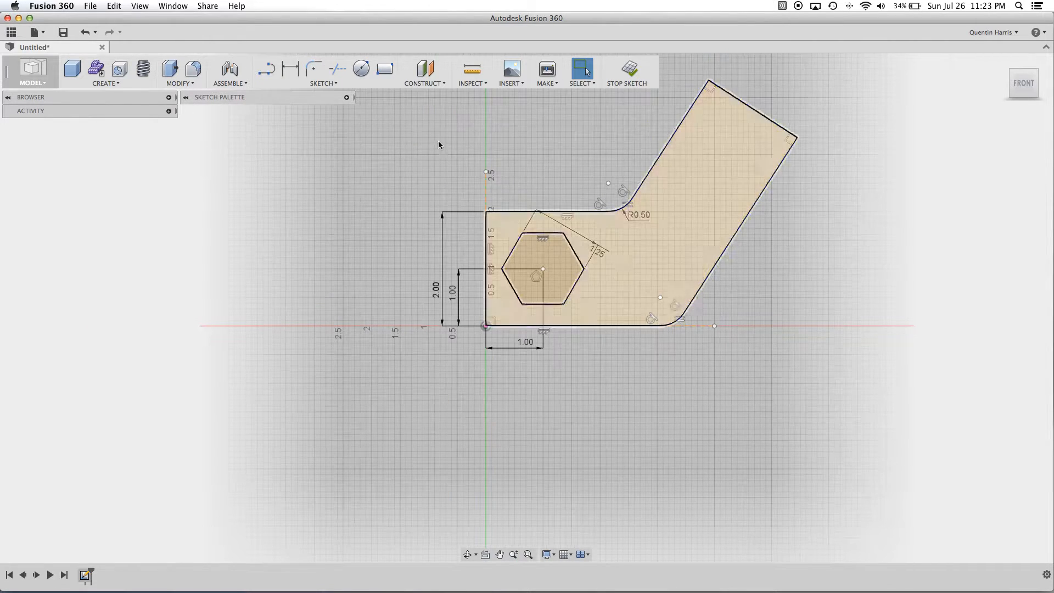
left_click(290, 68)
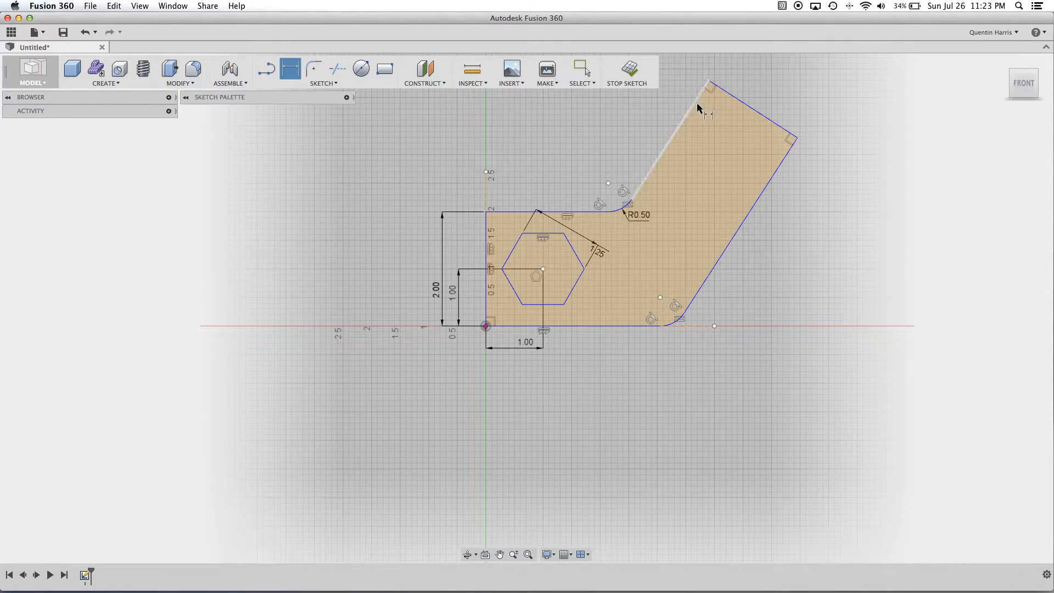
scroll(716, 107, "up", 1)
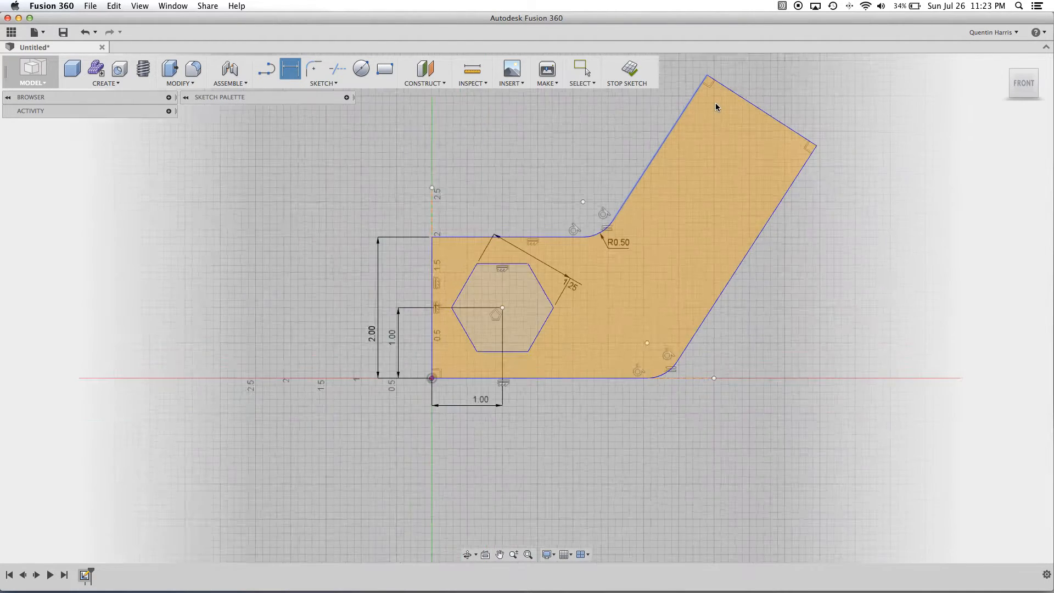
key("Escape")
scroll(714, 107, "down", 1)
middle_click_drag(714, 108, 690, 160)
scroll(690, 160, "up", 3)
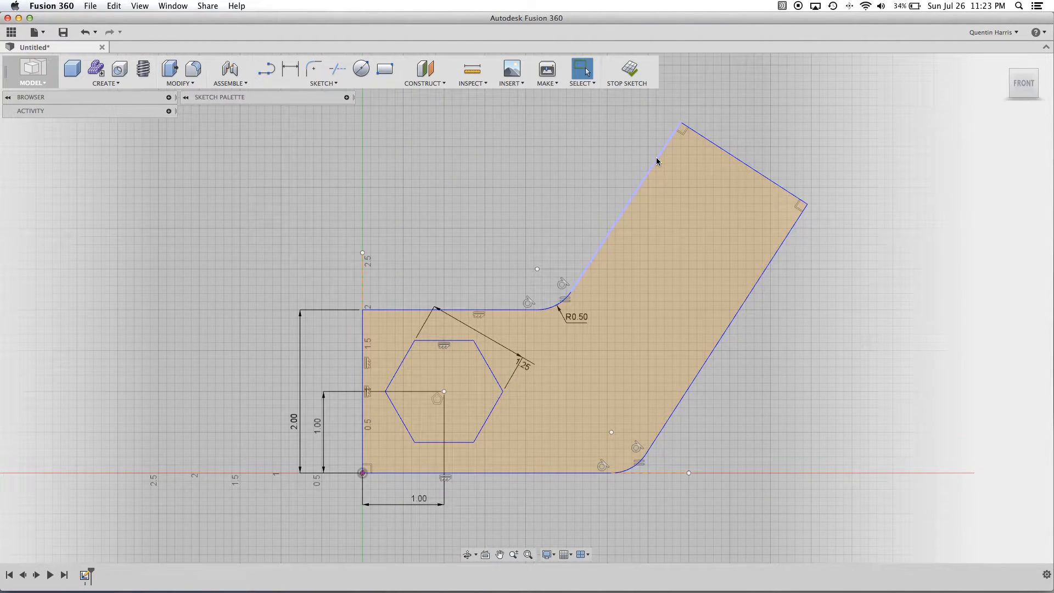
key("d")
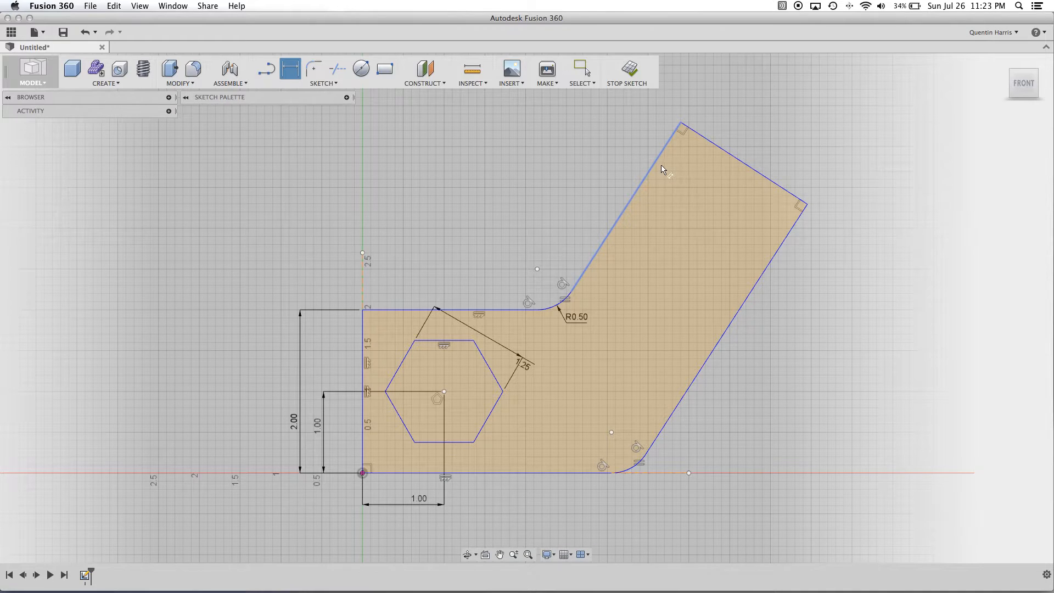
key("Escape")
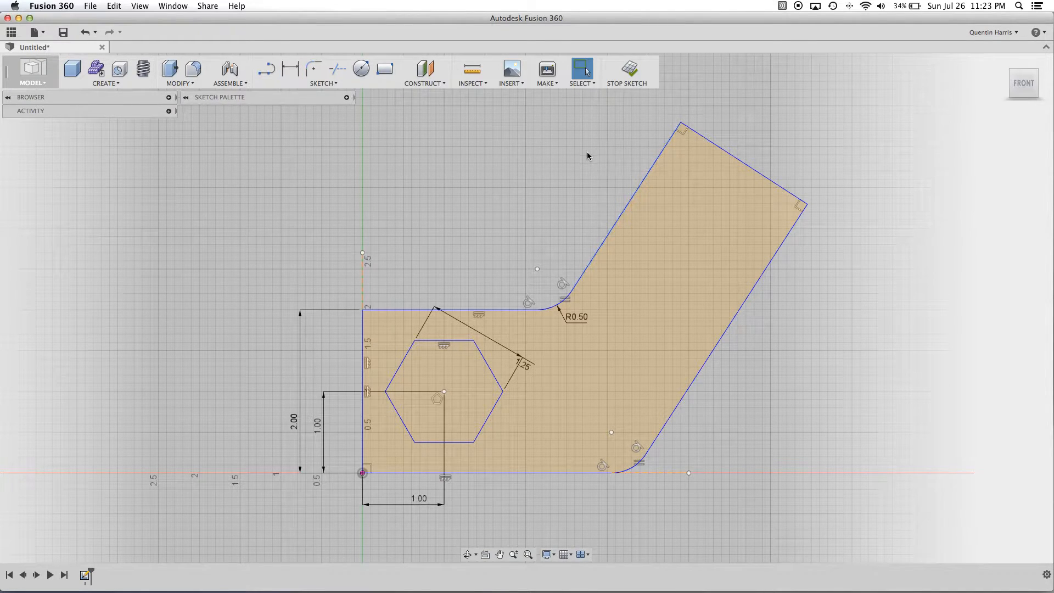
left_click(290, 68)
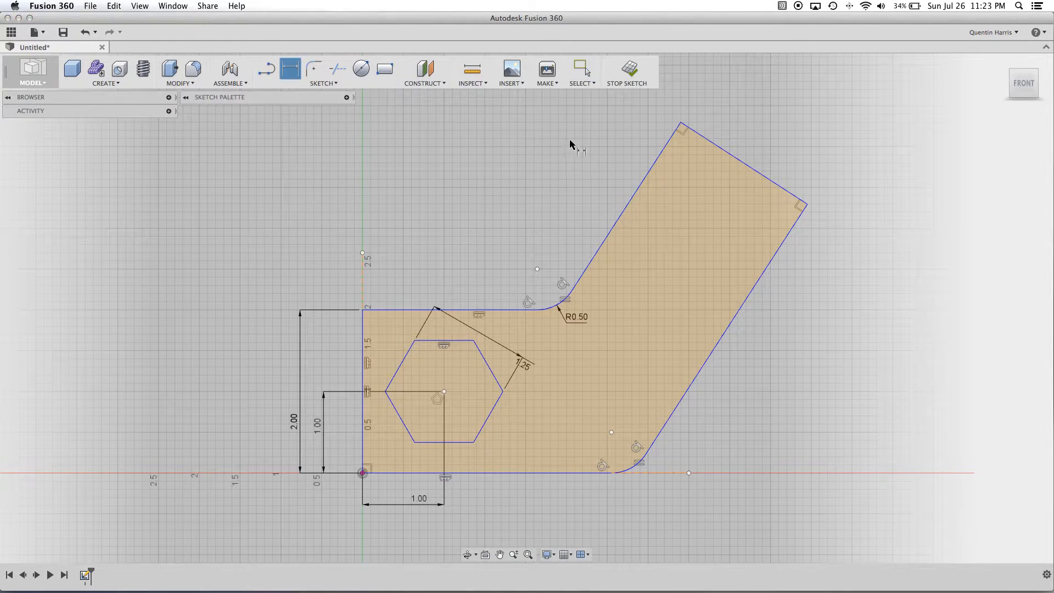
left_click(695, 132)
left_click(662, 165)
key("Escape")
scroll(696, 246, "down", 3)
middle_click_drag(679, 216, 635, 144)
left_click(290, 69)
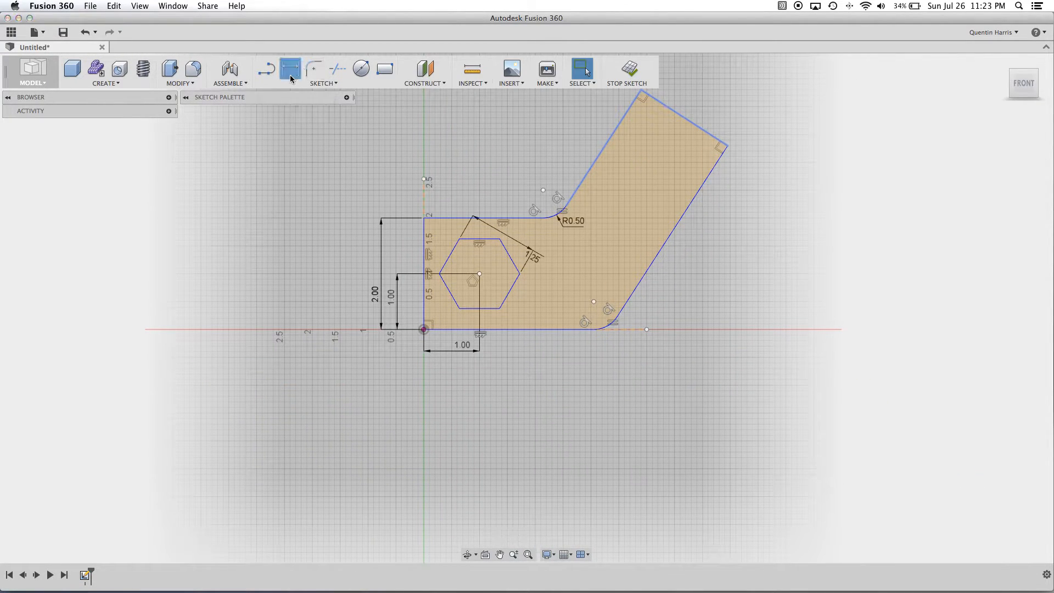
key("Escape")
Dimension the outside angle between the base's bottom line and the arm's outer line as 60 degrees
key("d")
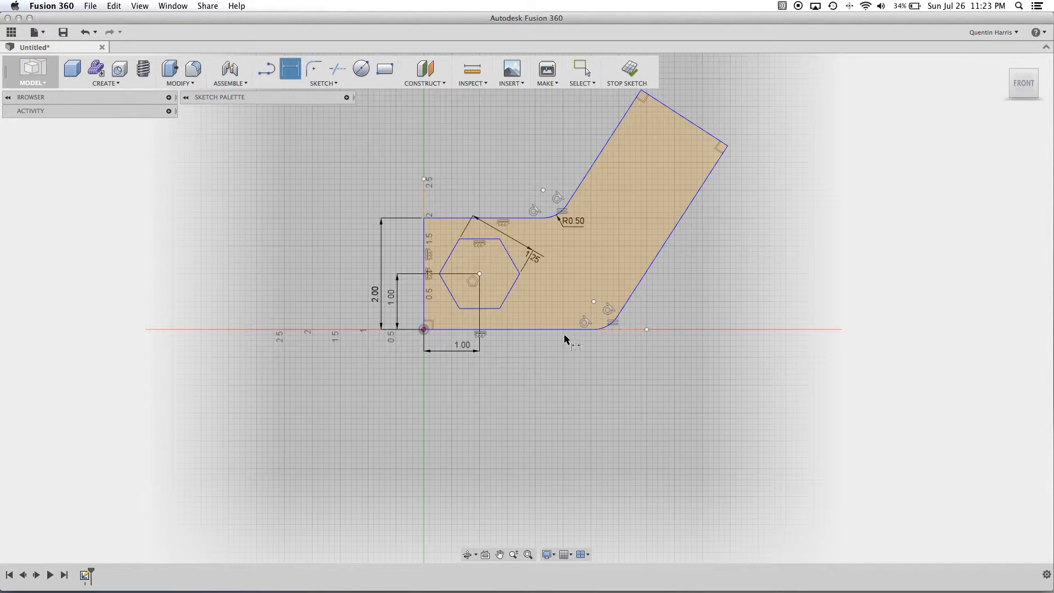
left_click(582, 330)
left_click(641, 283)
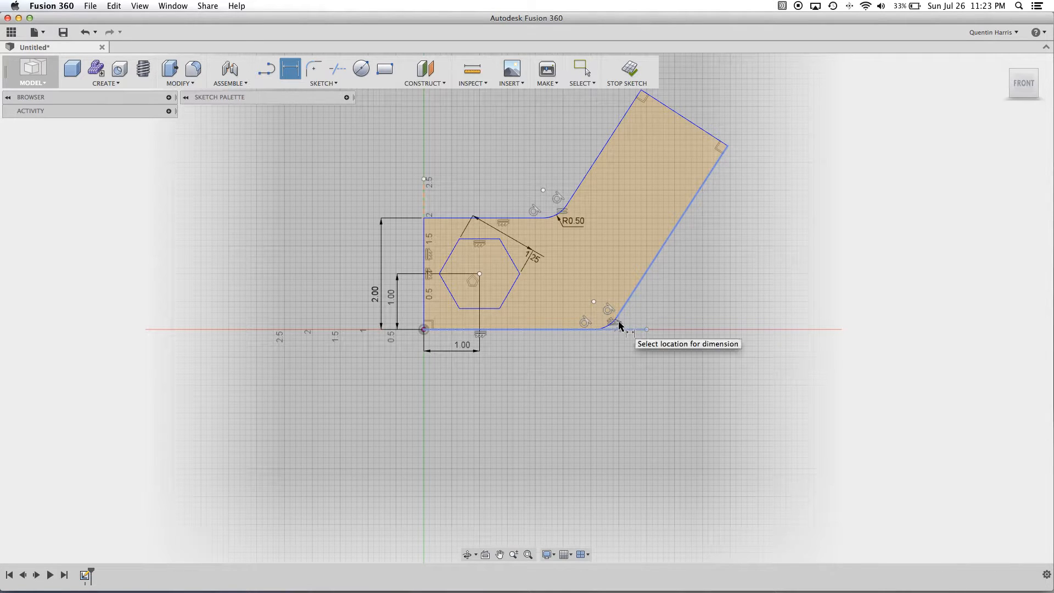
left_click(674, 300)
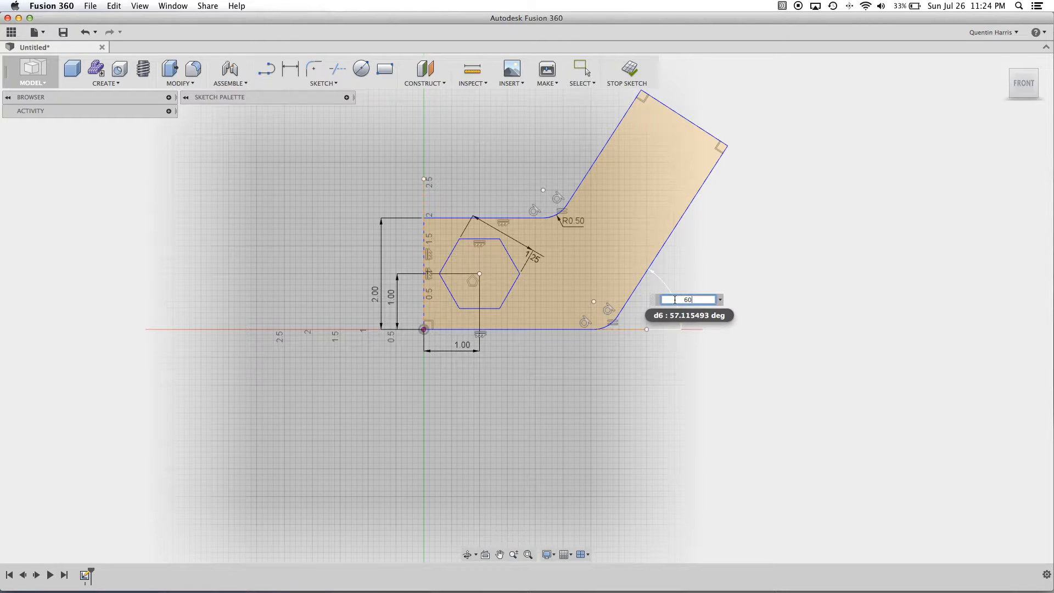
key("Return")
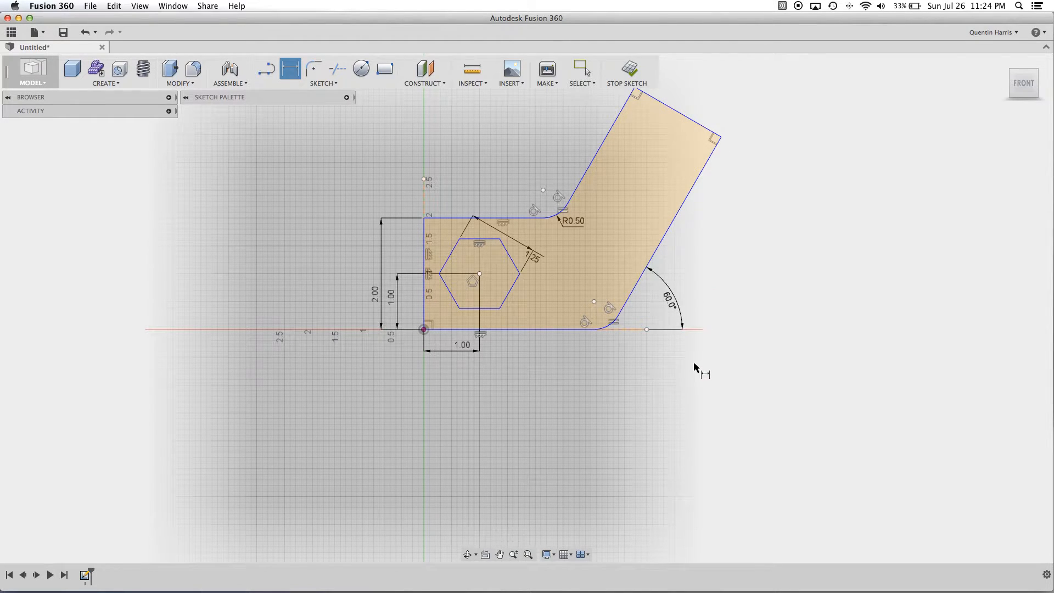
key("Escape")
scroll(612, 358, "up", 2)
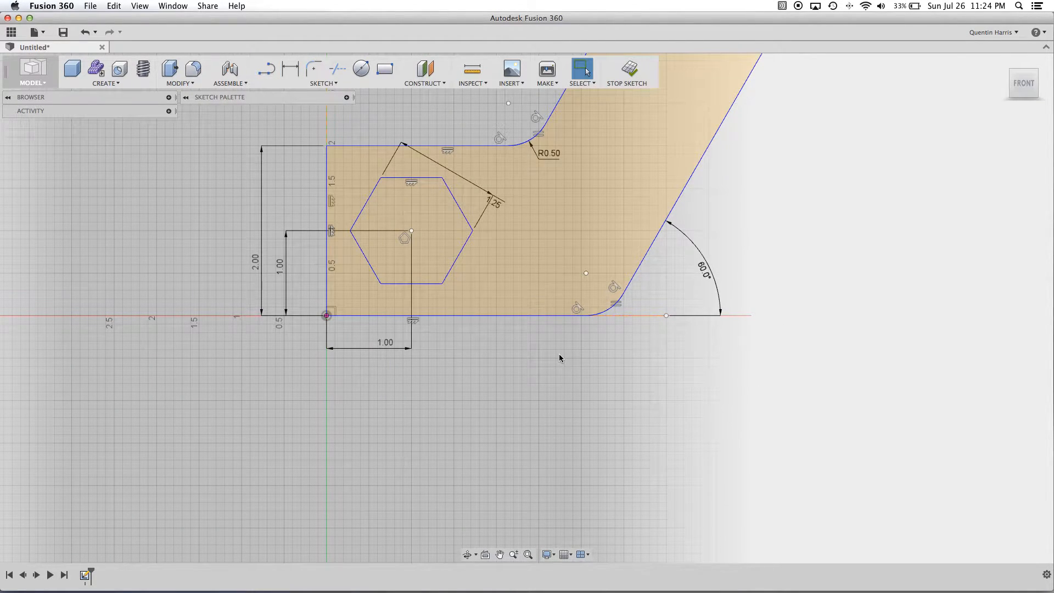
Draw a center-to-center slot inside the angled arm, parallel to its edges and about 0.82 in wide
scroll(499, 322, "down", 2)
middle_click_drag(465, 335, 418, 347)
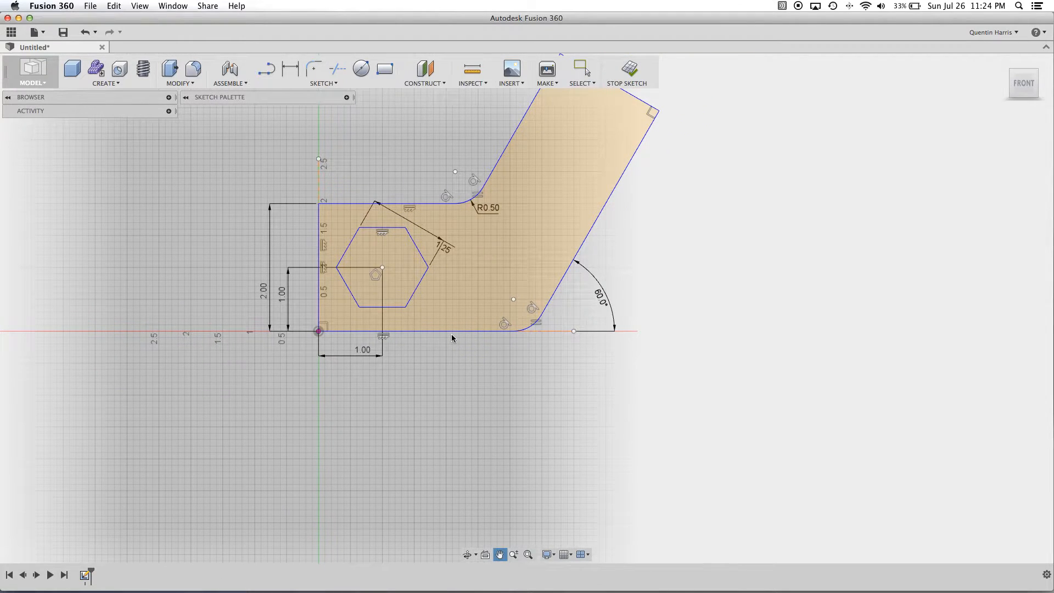
scroll(575, 351, "down", 2)
middle_click_drag(551, 367, 503, 422)
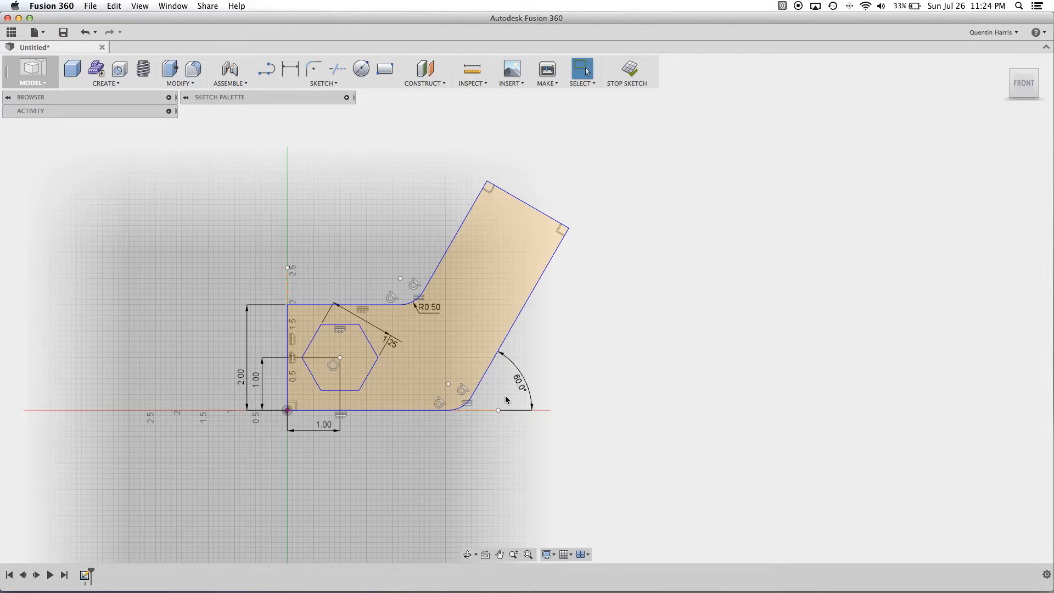
left_click(323, 83)
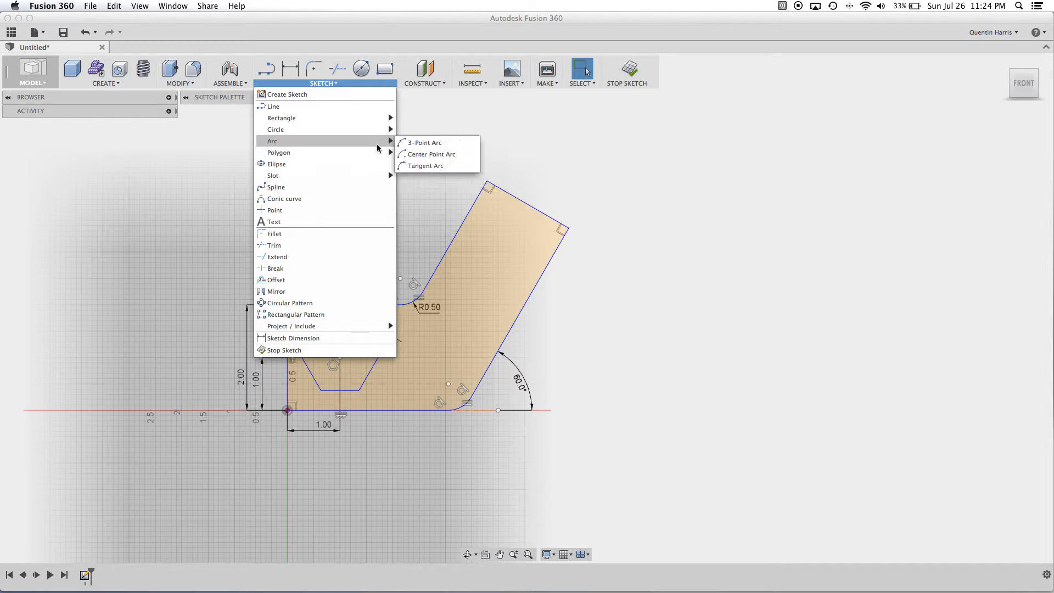
mouse_move(387, 173)
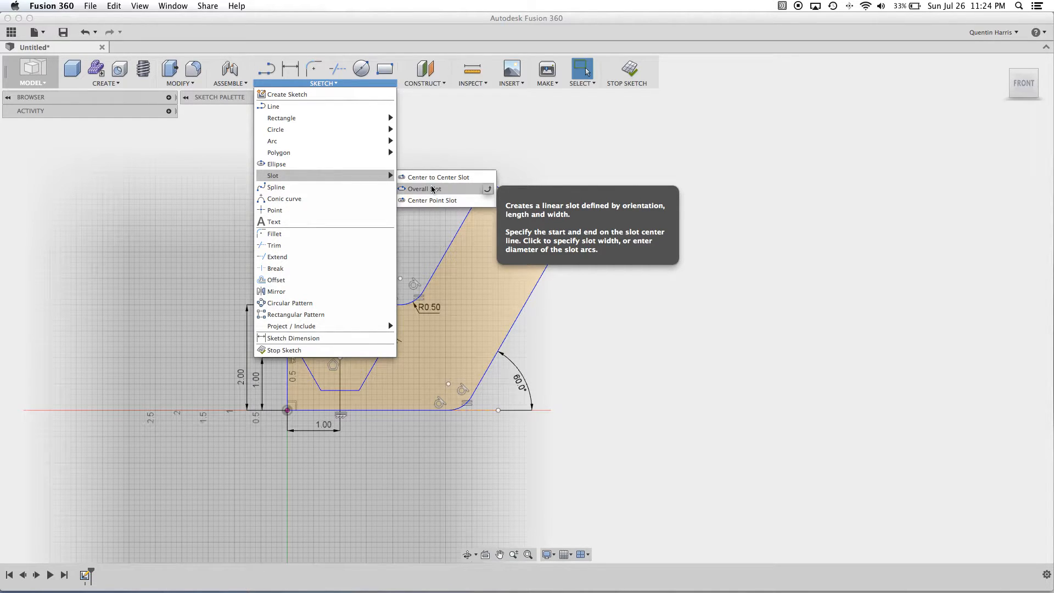
left_click(433, 178)
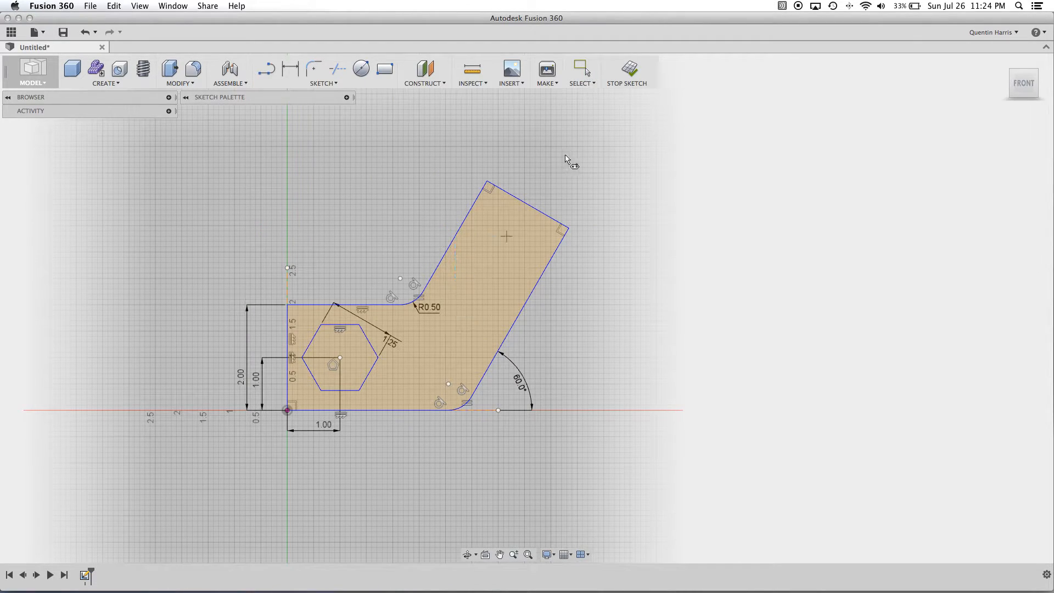
left_click(455, 324)
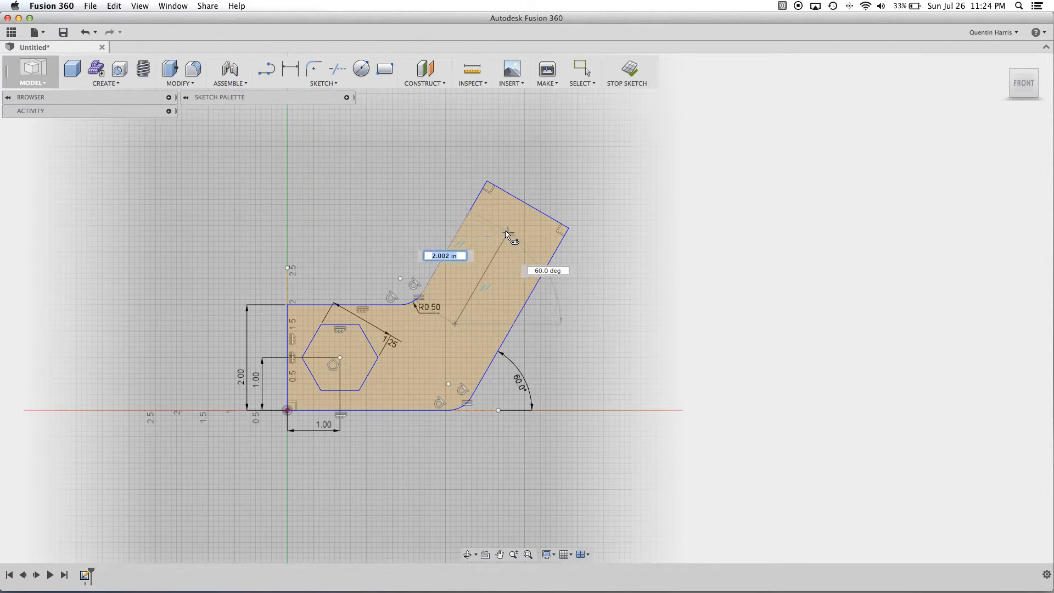
left_click(510, 227)
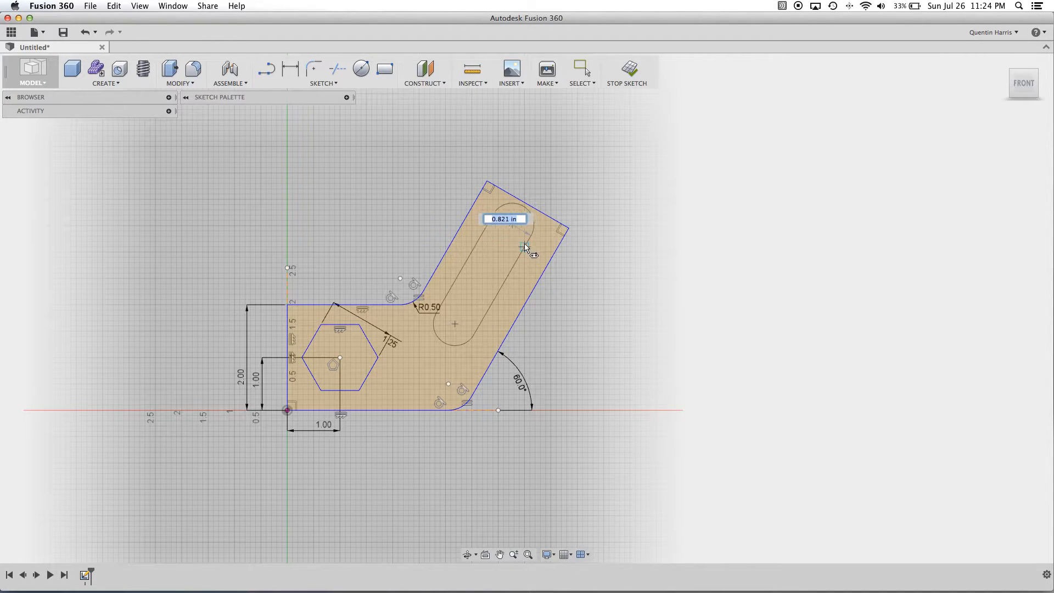
left_click(525, 248)
scroll(476, 291, "up", 3)
scroll(478, 291, "down", 3)
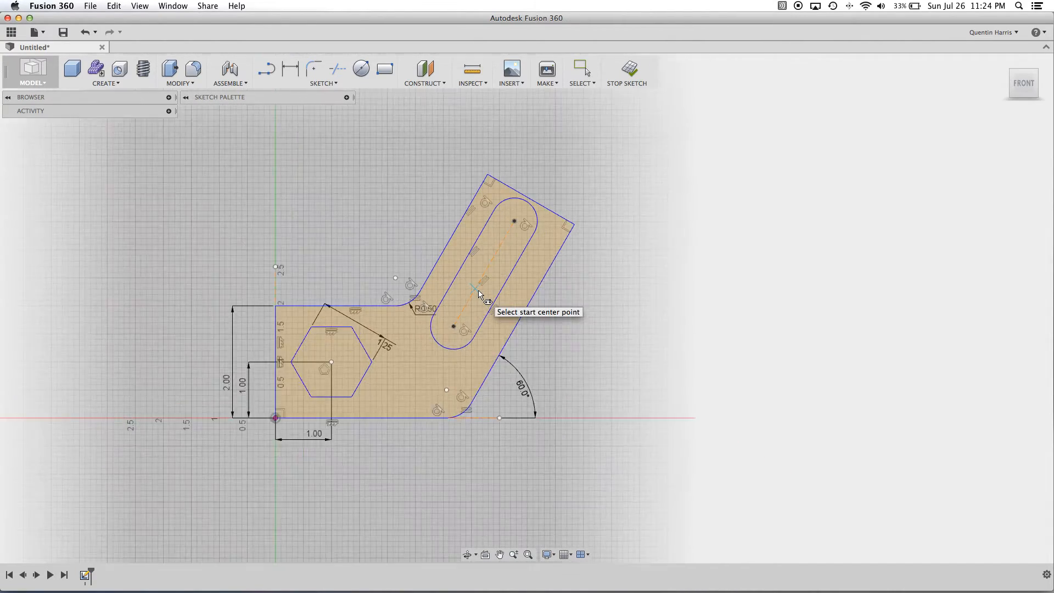
scroll(478, 291, "up", 2)
key("Escape")
scroll(419, 362, "up", 4)
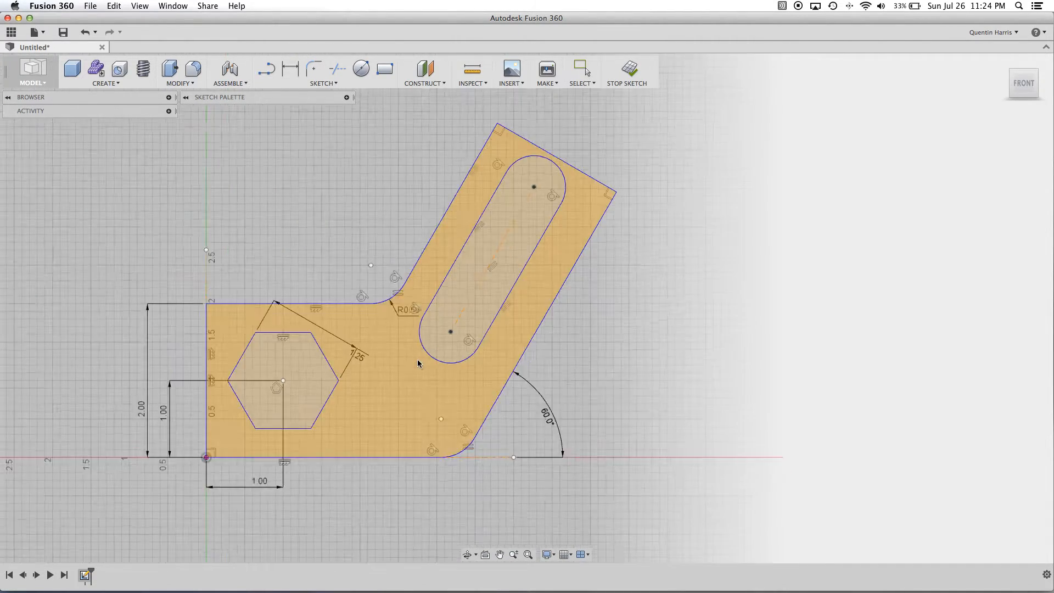
Shift the slot freehand toward the arm's outer edge
scroll(449, 333, "down", 2)
mouse_move(475, 302)
left_mouse_down()
mouse_move(489, 278)
mouse_move(471, 302)
mouse_move(506, 282)
mouse_move(507, 291)
left_mouse_up()
scroll(477, 329, "down", 1)
middle_click_drag(477, 336, 457, 352)
Dimension the vertical distance between the slot's two arc centers as 3 in
left_click(289, 70)
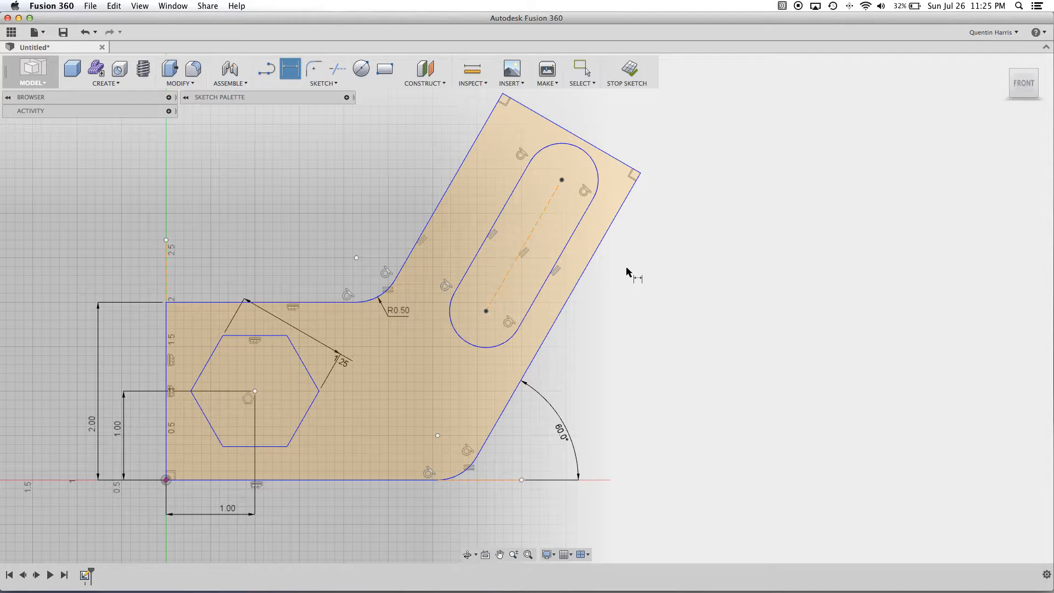
left_click(533, 225)
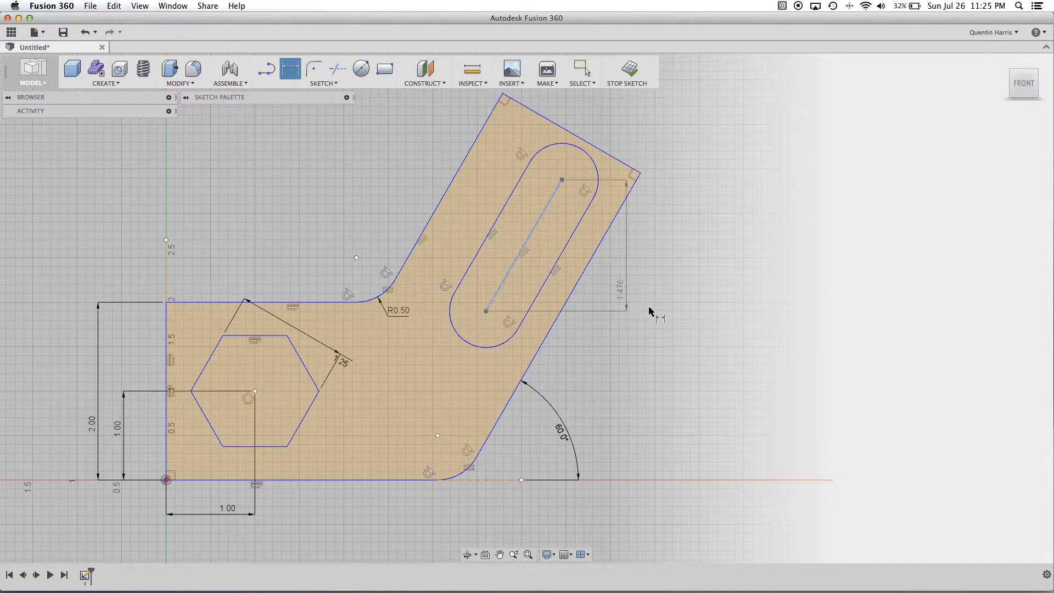
left_click(676, 308)
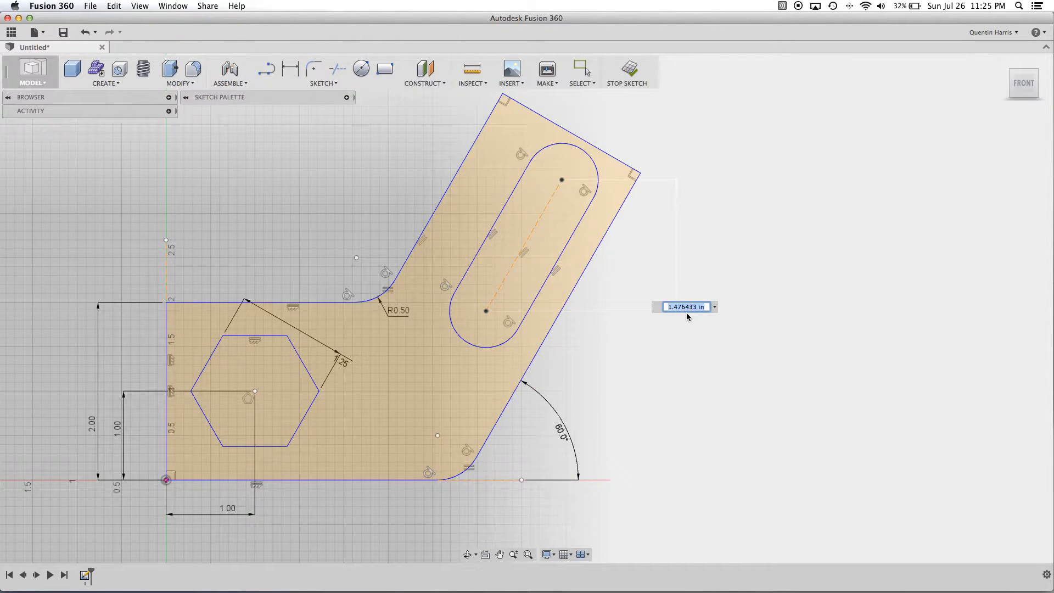
type("3")
key("Return")
Change the vertical distance between the slot's arc centers to 1.5 in
double_click(750, 306)
type("1.5")
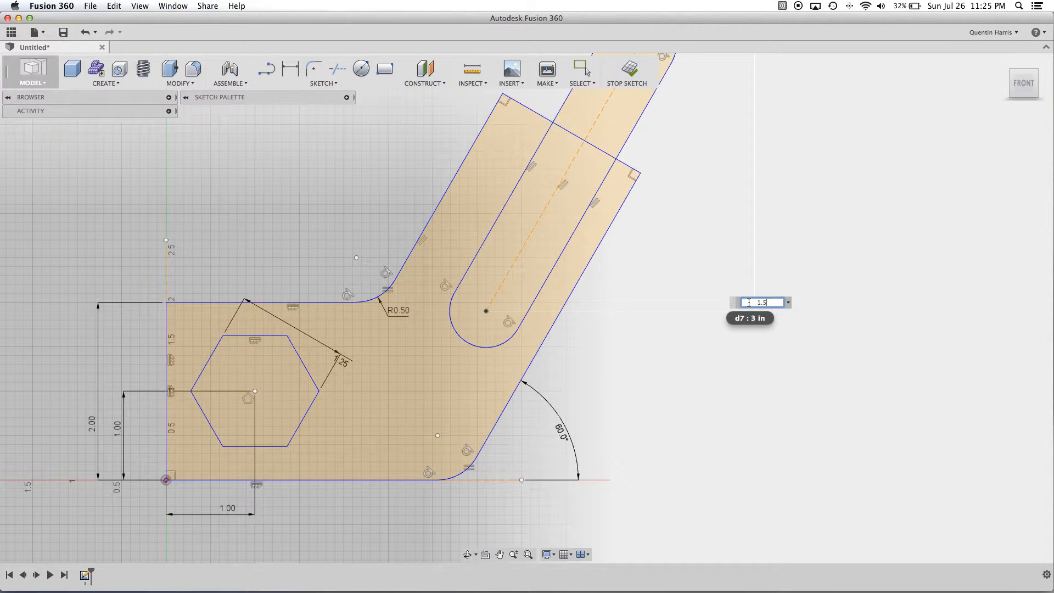
type(".25")
key("Return")
key("super+z")
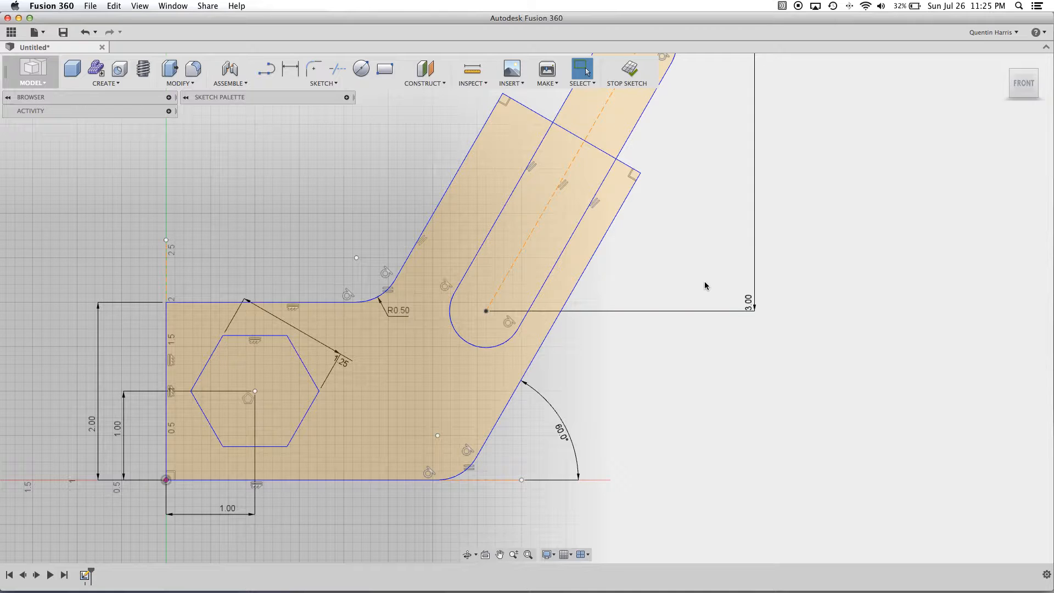
double_click(748, 301)
type("1.5")
key("Return")
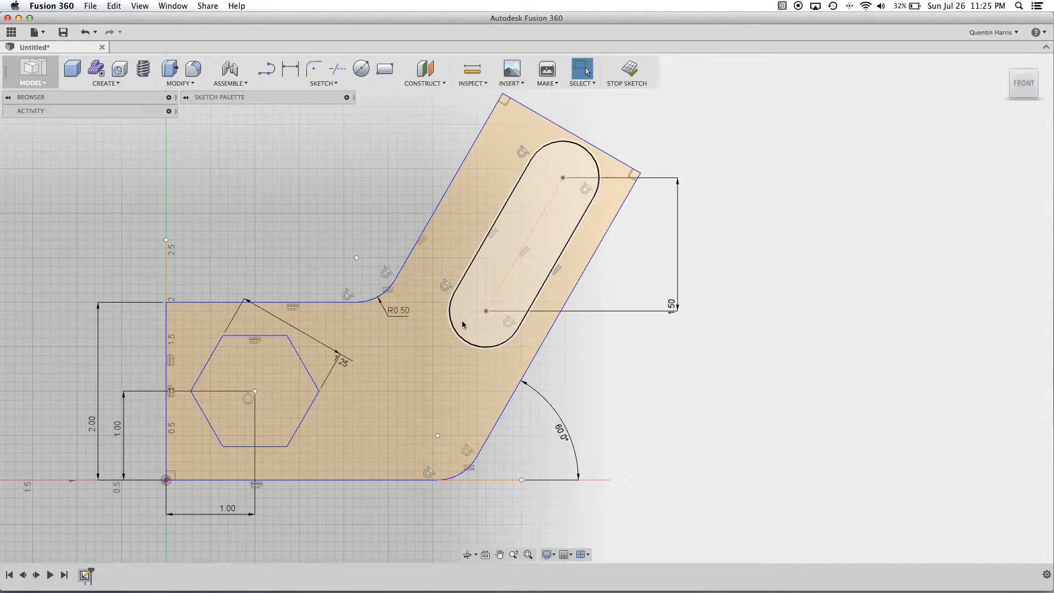
Dimension the radius of the slot's upper rounded end as 0.5 in
left_click(290, 68)
left_click(560, 144)
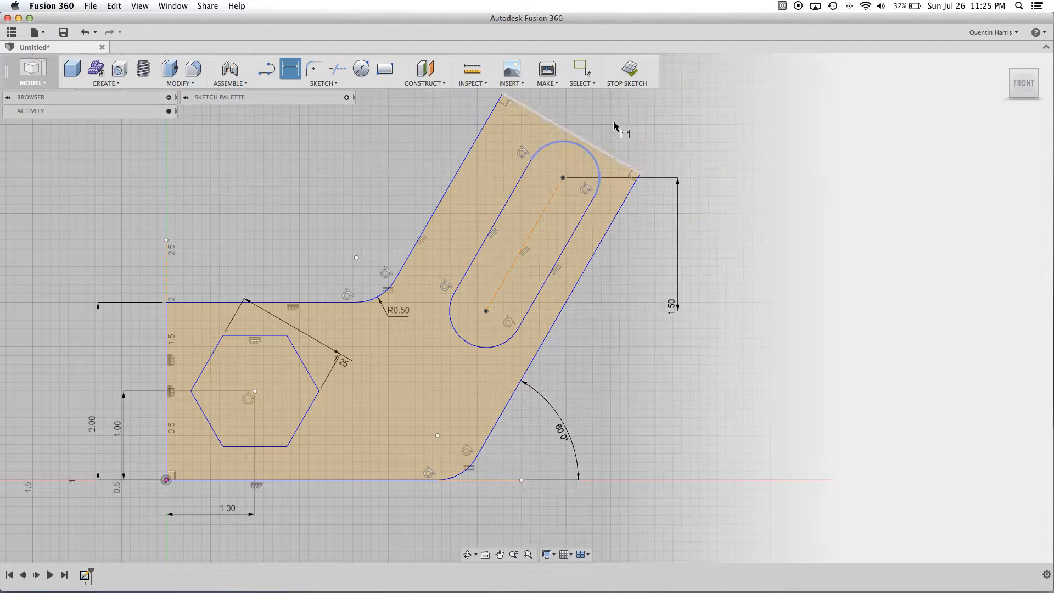
left_click(678, 159)
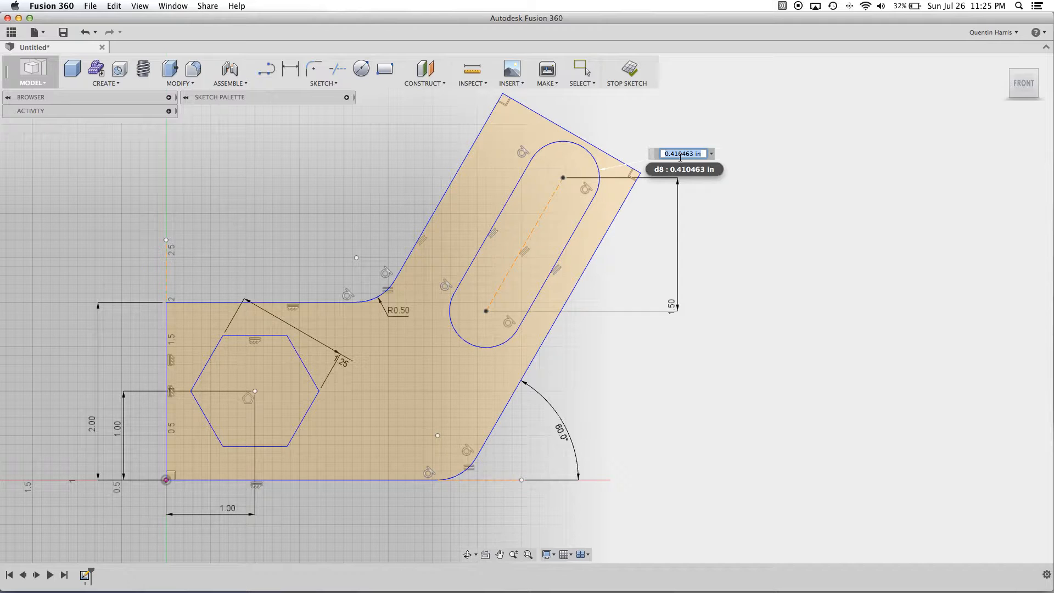
type(".5")
key("Return")
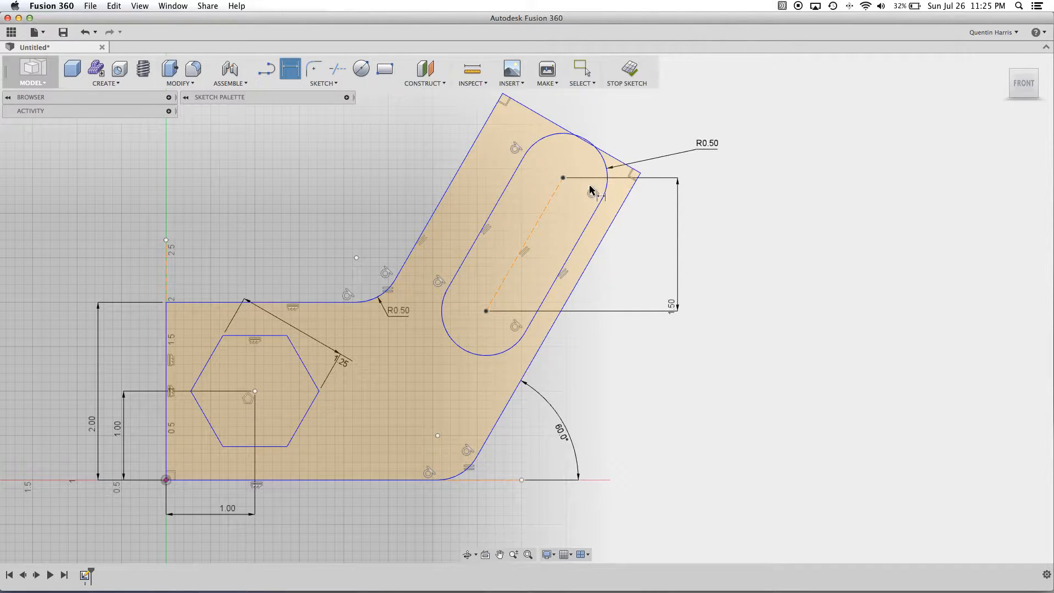
Move the slot down the arm by its upper center point, clear of the arm's end line
key("Escape")
mouse_move(564, 179)
left_mouse_down()
mouse_move(546, 205)
mouse_move(530, 187)
mouse_move(548, 195)
left_mouse_up()
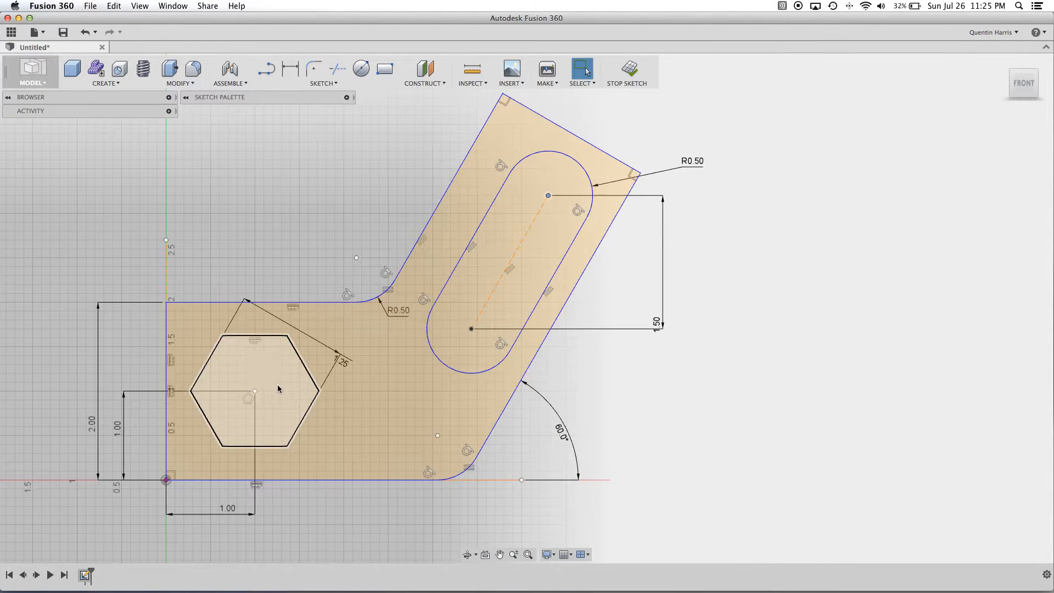
left_click(345, 351)
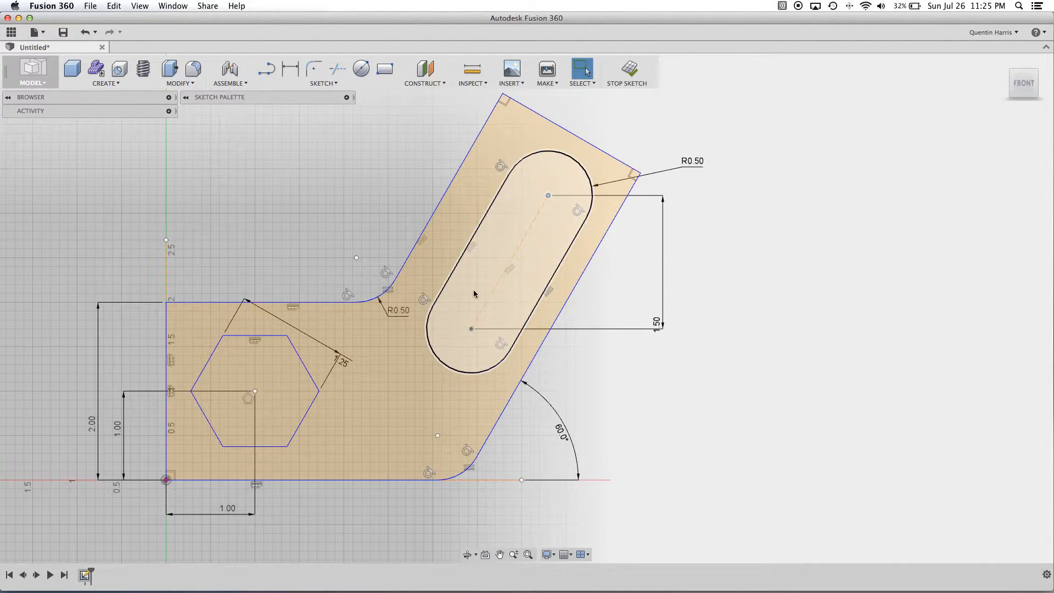
Draw an outward-bulging semicircular 3-point arc between the two corners at the arm's end
scroll(374, 122, "down", 4)
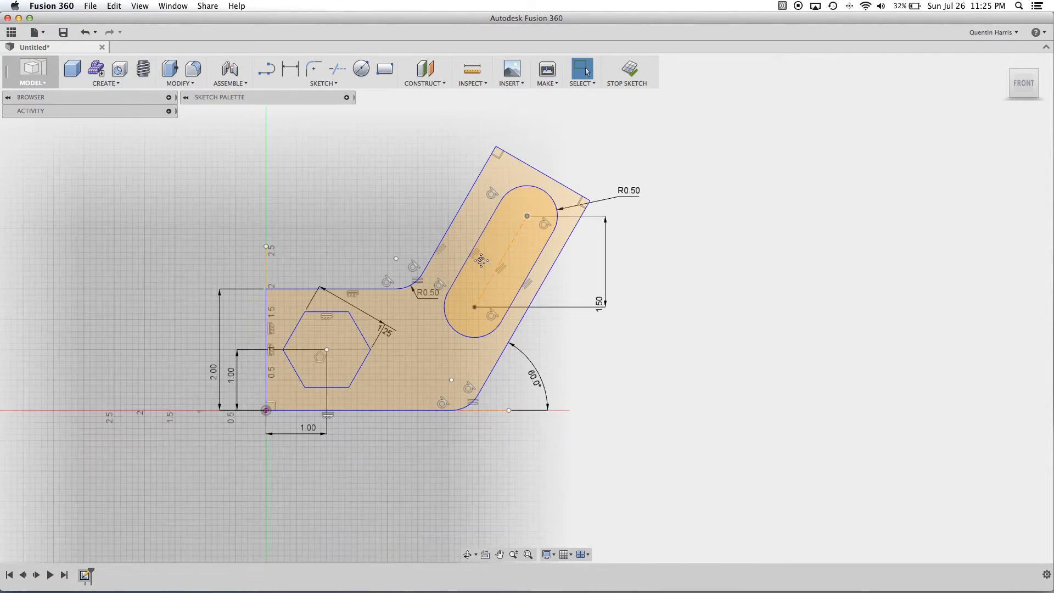
left_click(343, 85)
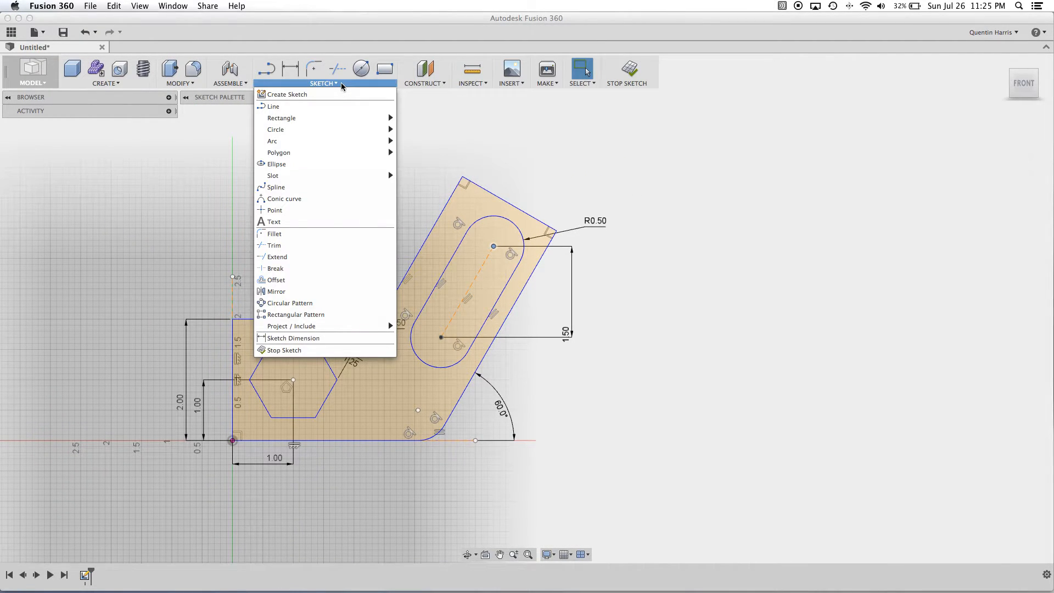
mouse_move(339, 138)
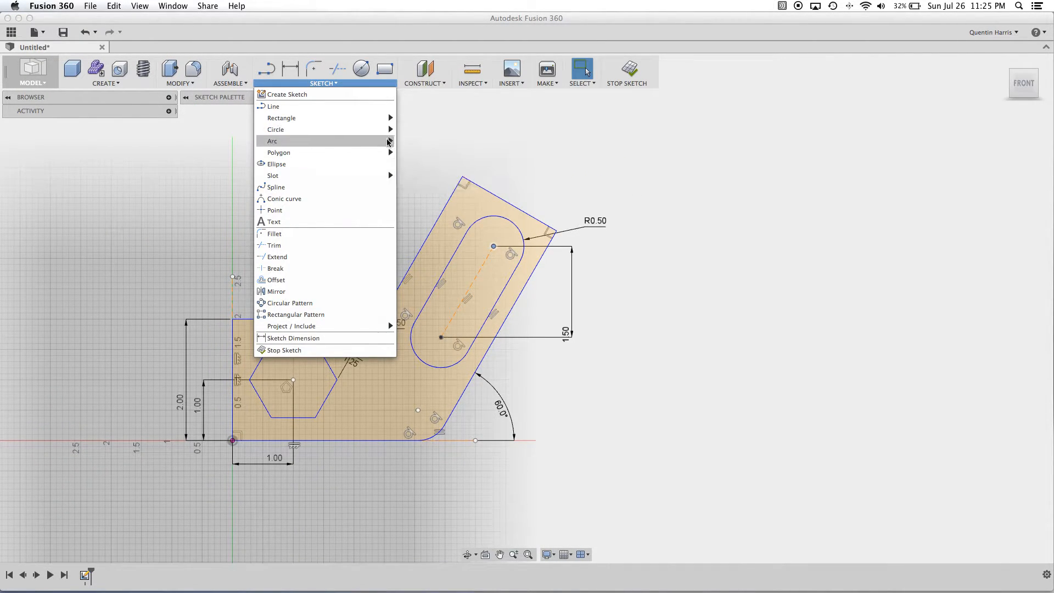
left_click(404, 143)
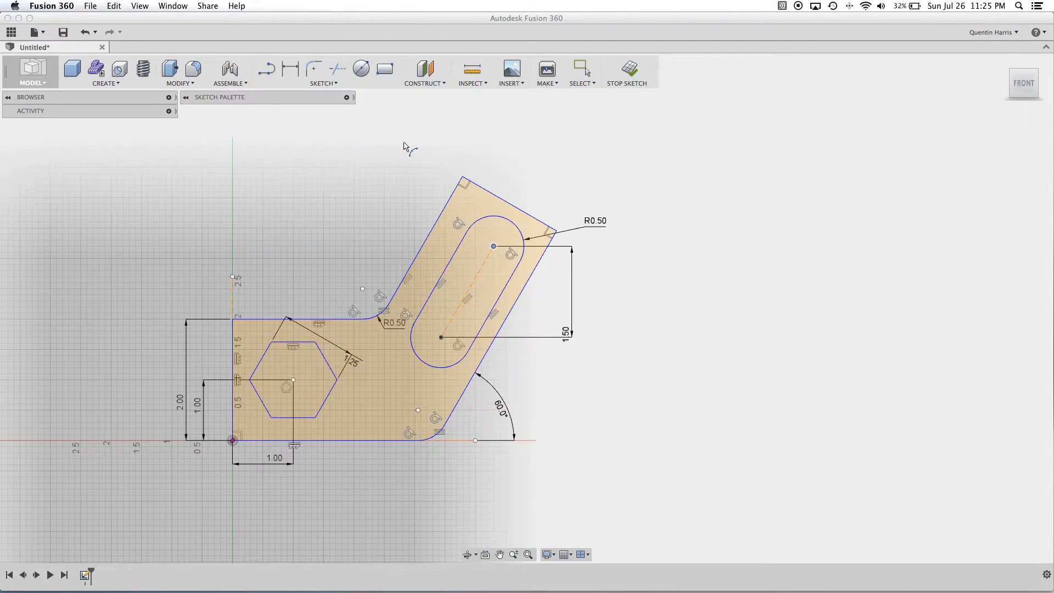
left_click(464, 179)
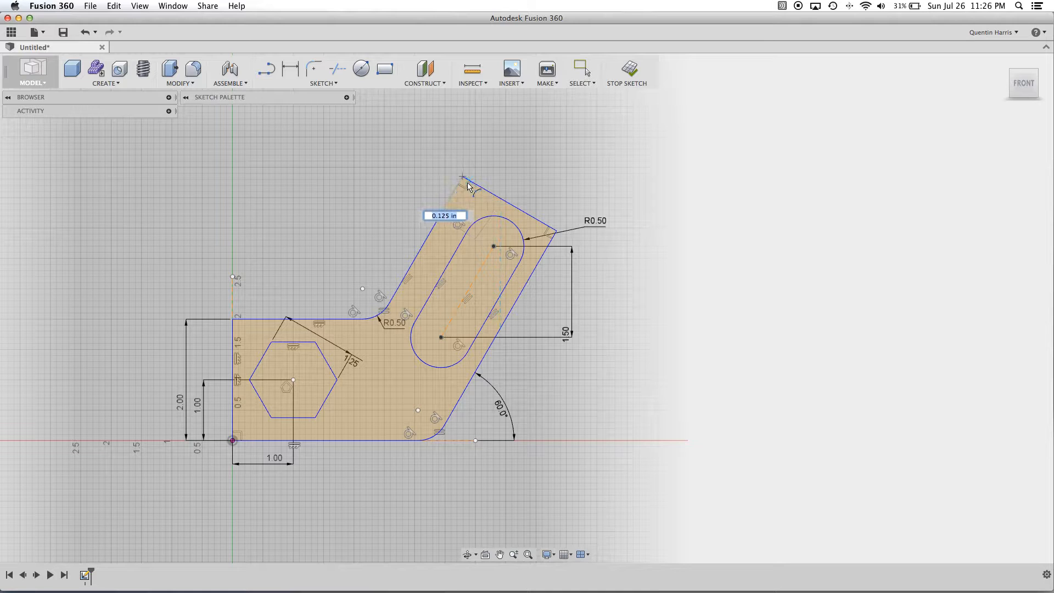
left_click(557, 231)
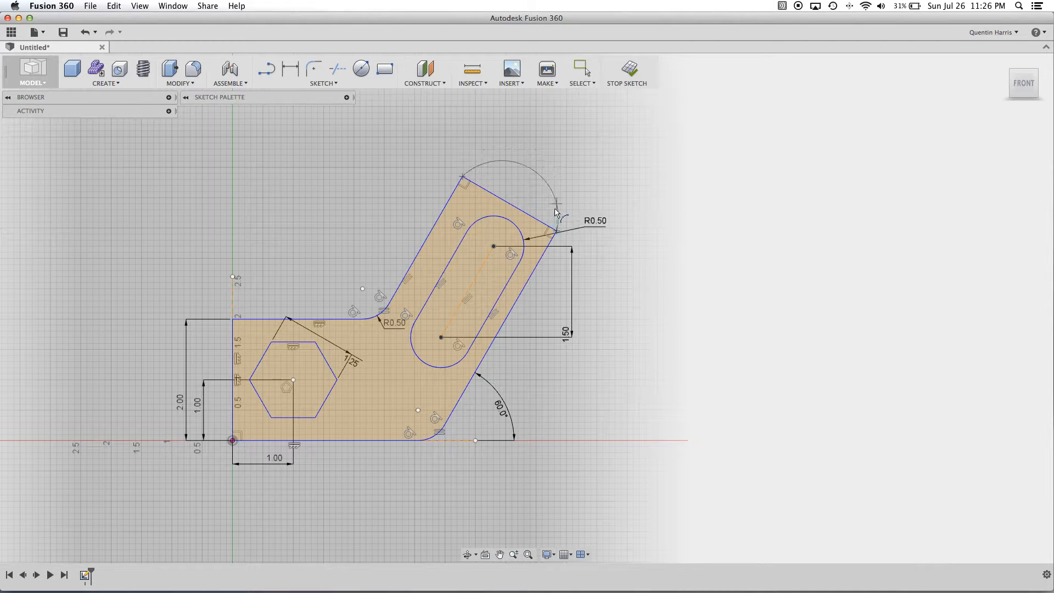
left_click(554, 174)
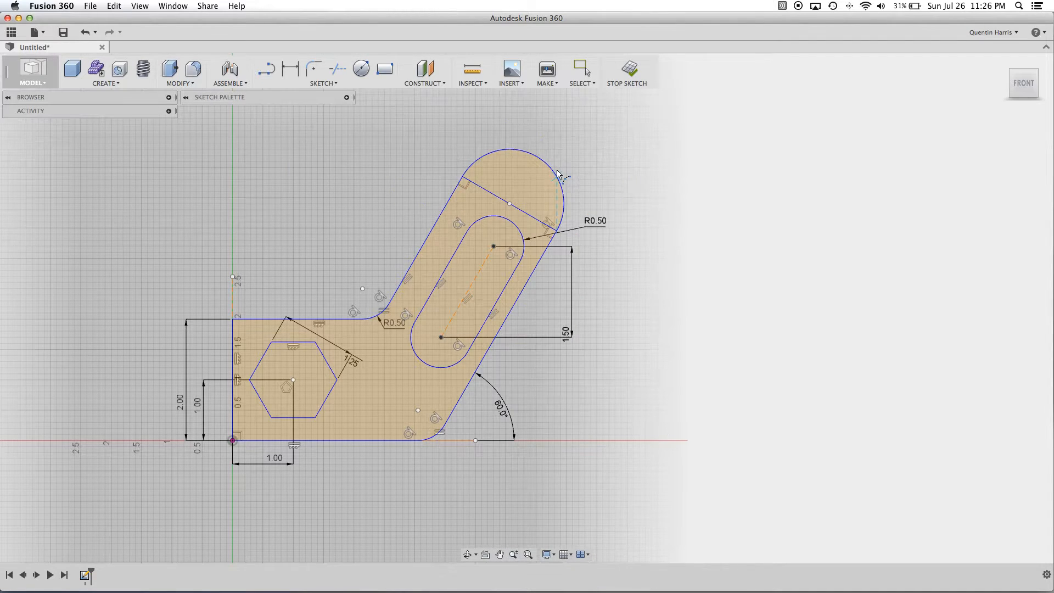
key("Escape")
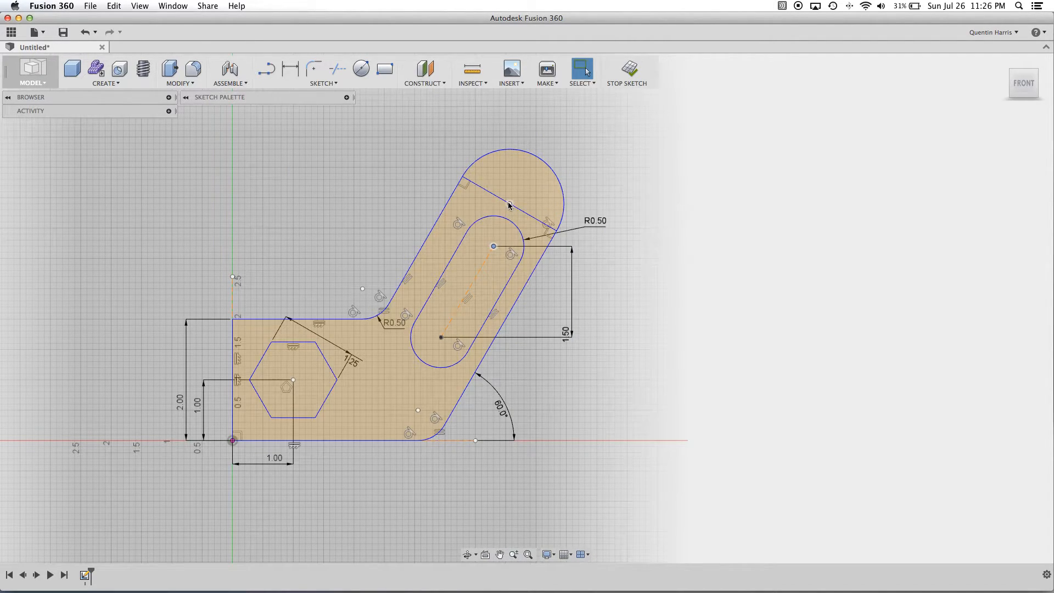
Make the end arc's center coincident with the slot's upper arc center
left_click(347, 98)
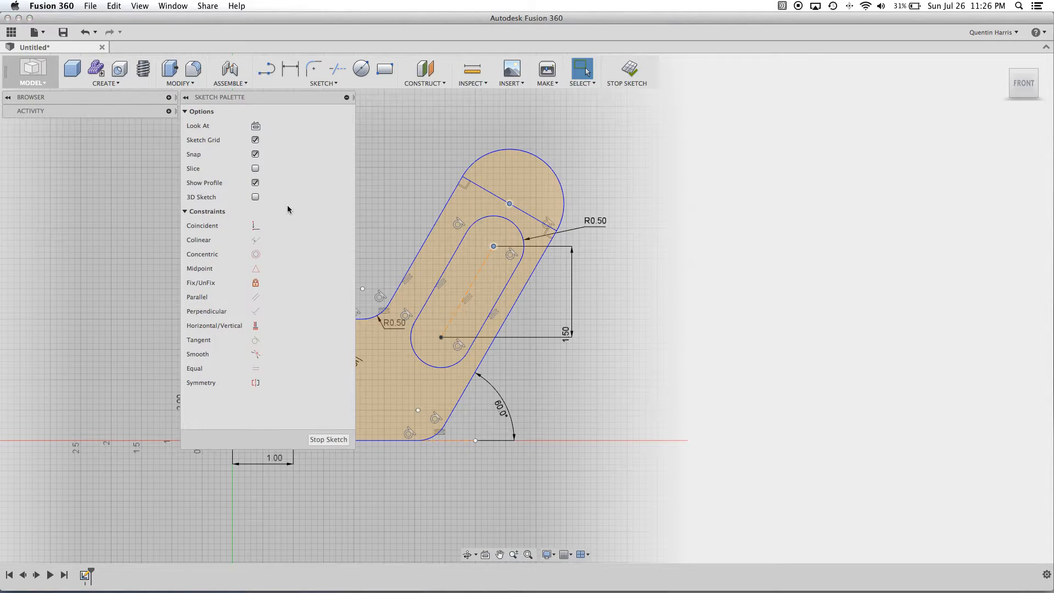
left_click(257, 225)
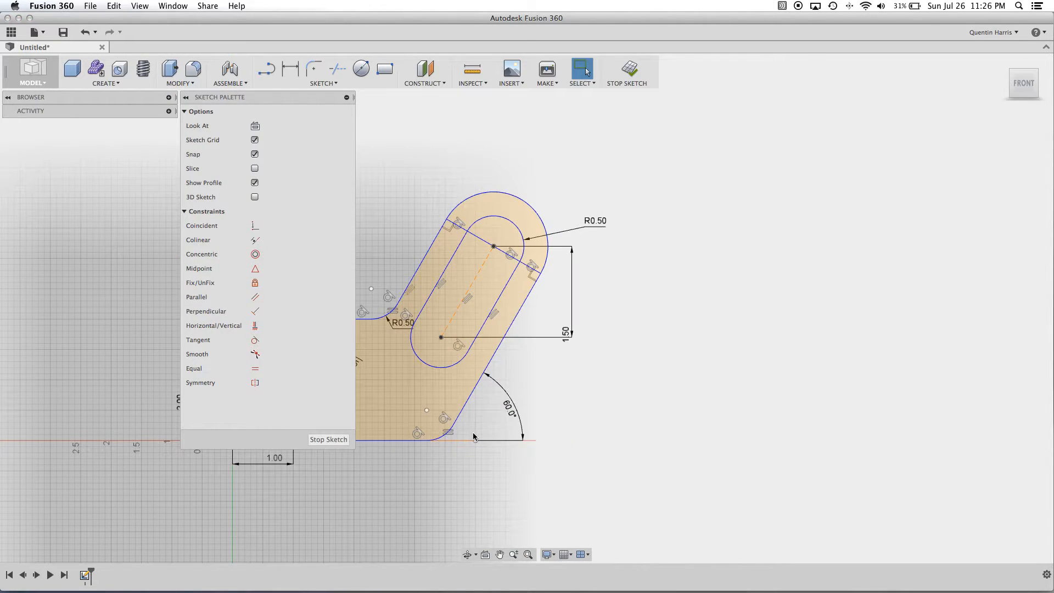
left_click(346, 99)
Try trimming the straight line across the arm's end in and beside the slot, and undo the trims
scroll(398, 217, "down", 2)
middle_click_drag(415, 228, 439, 197)
scroll(439, 197, "up", 3)
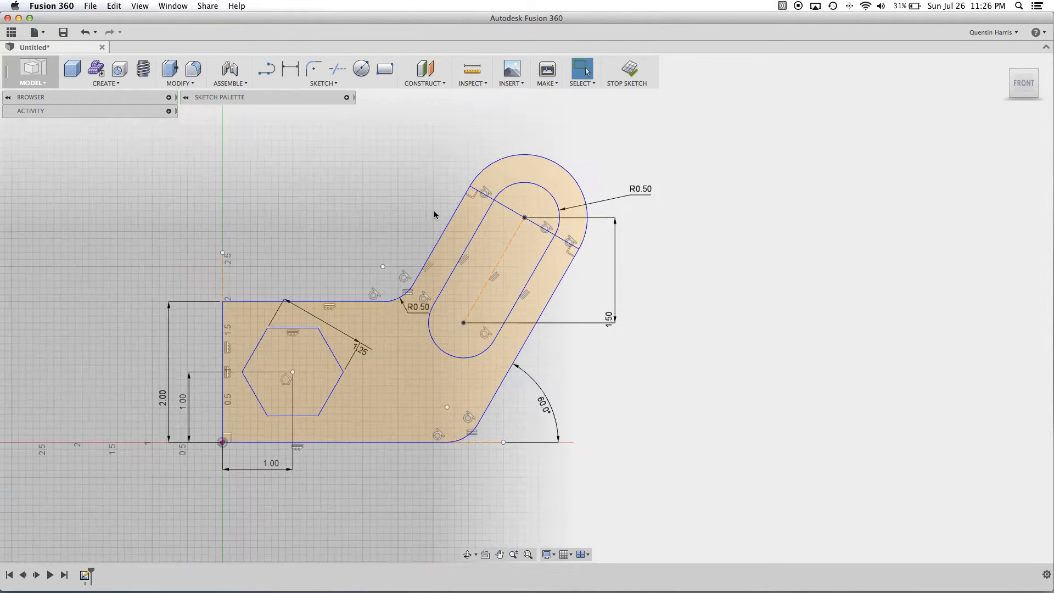
left_click(315, 69)
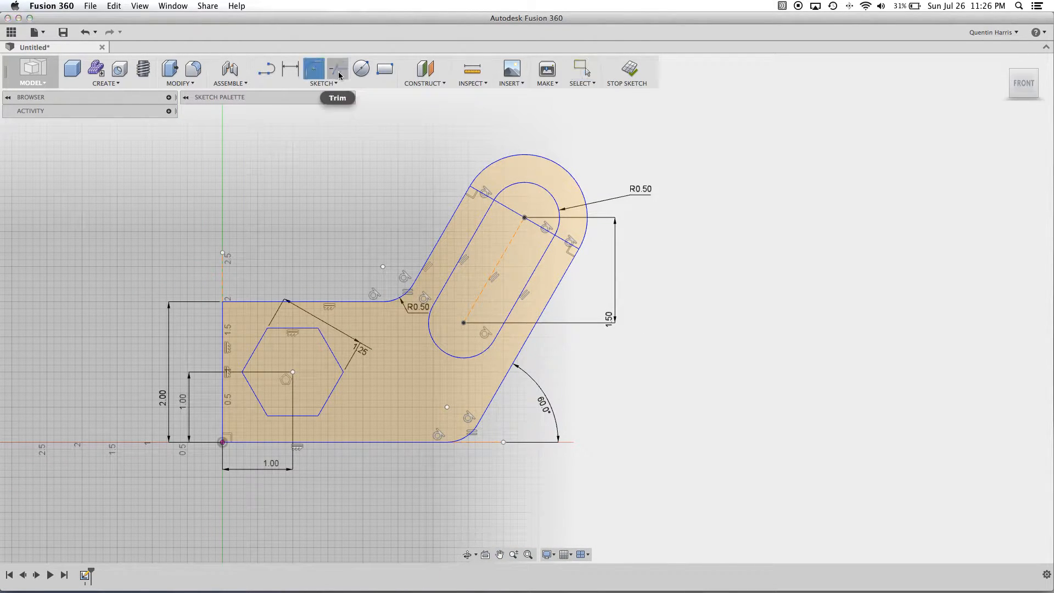
left_click(513, 213)
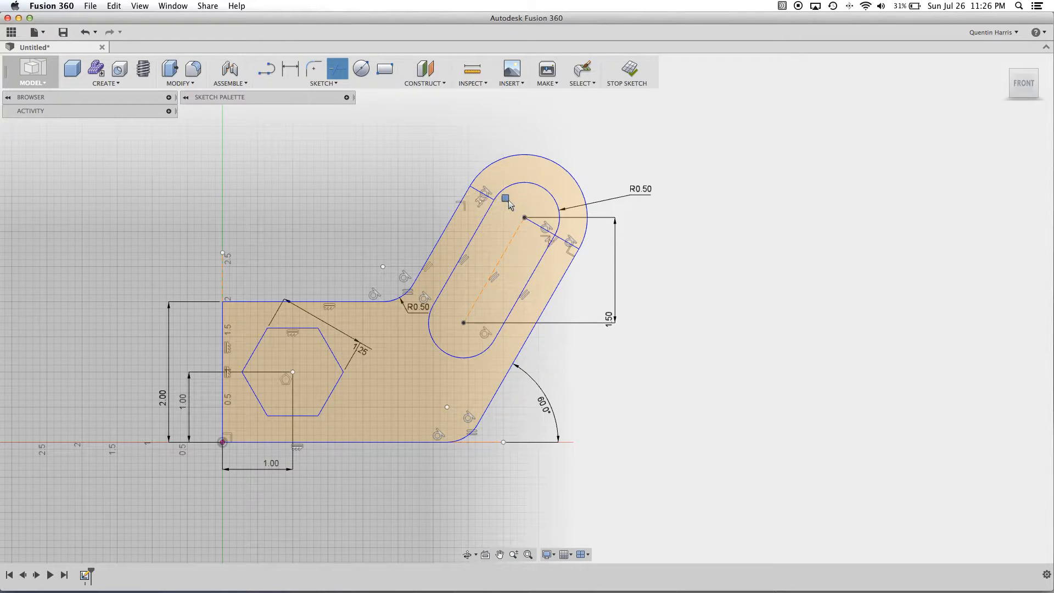
left_click(475, 195)
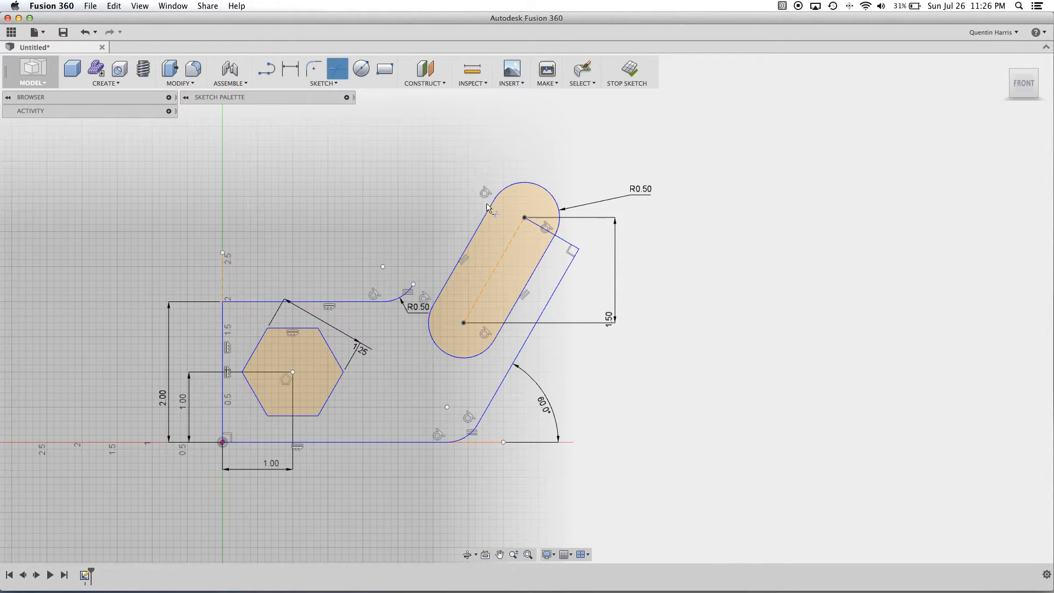
left_click(85, 33)
left_click(85, 32)
left_click(85, 33)
Trim away the straight line crossing the arm's rounded end and the slot
left_click(337, 69)
left_click(540, 229)
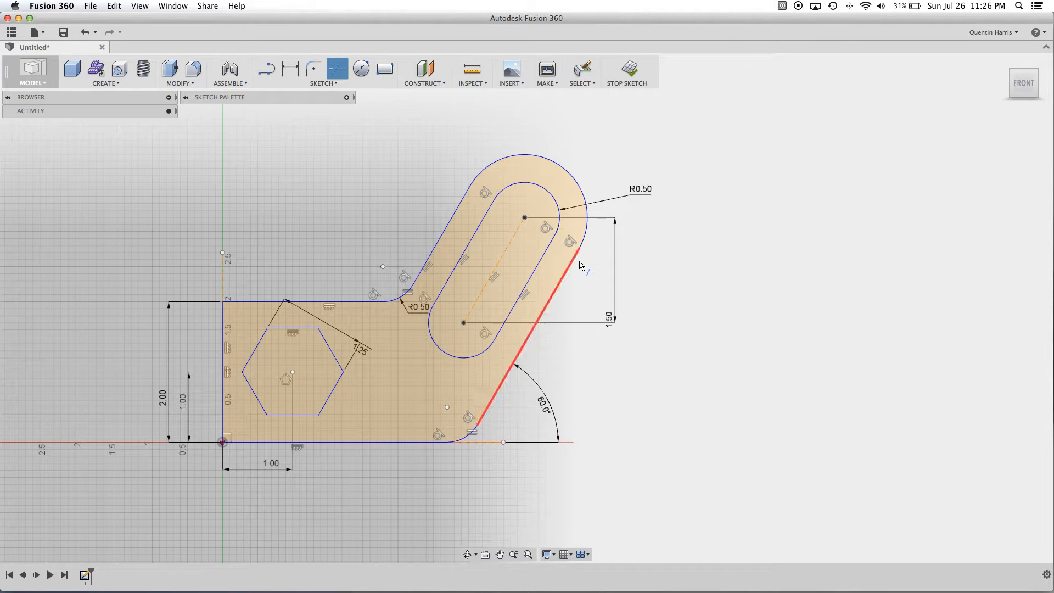
Lengthen the angled arm by moving the slot's upper center point up and outward
key("Escape")
left_click_drag(525, 221, 560, 182)
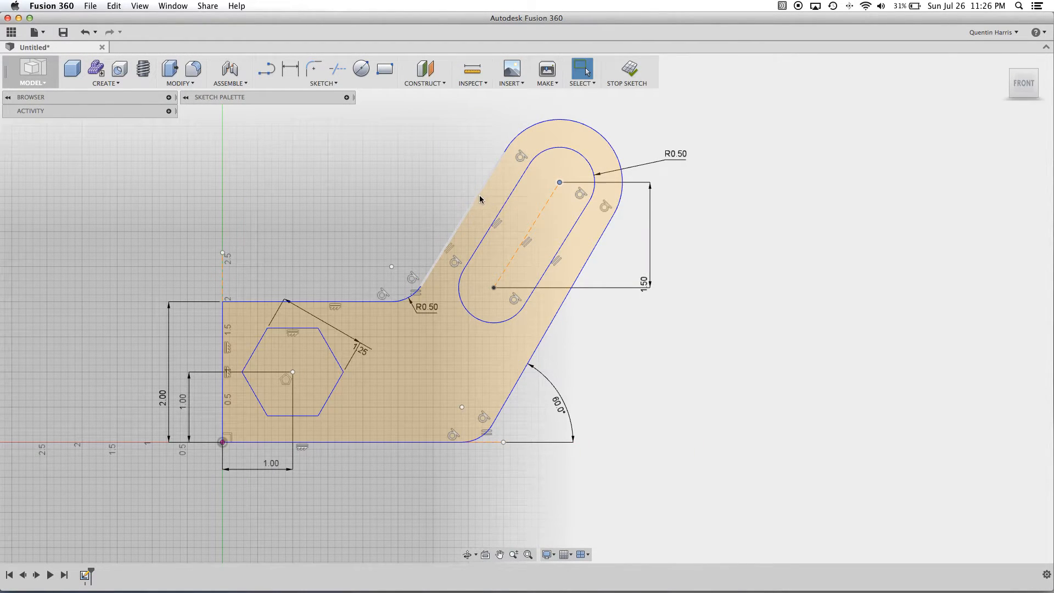
mouse_move(563, 185)
left_mouse_down()
mouse_move(528, 171)
mouse_move(582, 193)
mouse_move(544, 187)
mouse_move(565, 184)
mouse_move(624, 247)
mouse_move(558, 203)
mouse_move(572, 152)
mouse_move(577, 162)
mouse_move(603, 133)
left_mouse_up()
scroll(554, 232, "down", 1)
scroll(553, 233, "down", 2)
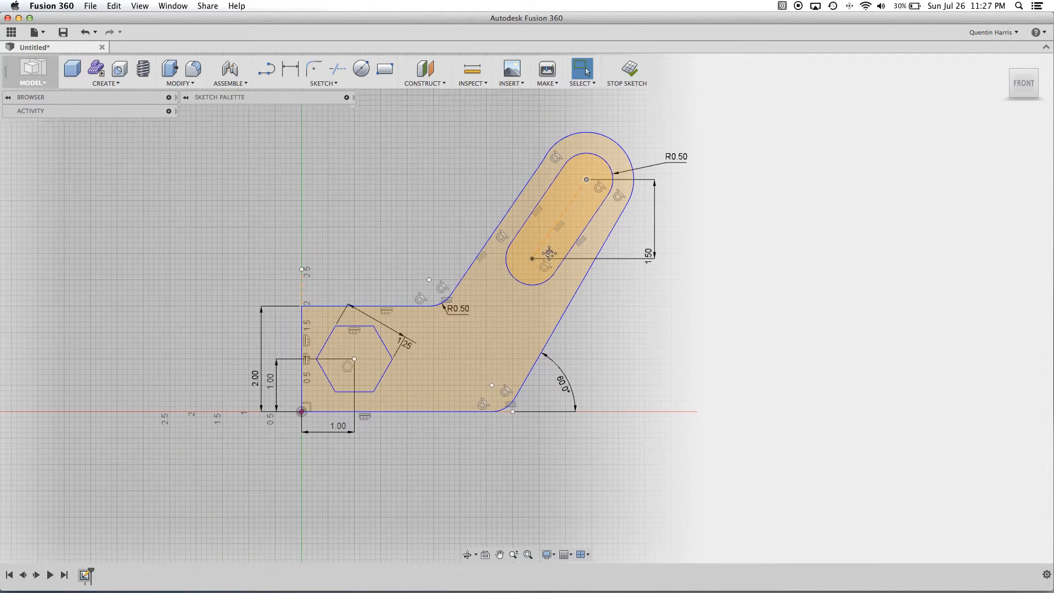
scroll(550, 252, "up", 2)
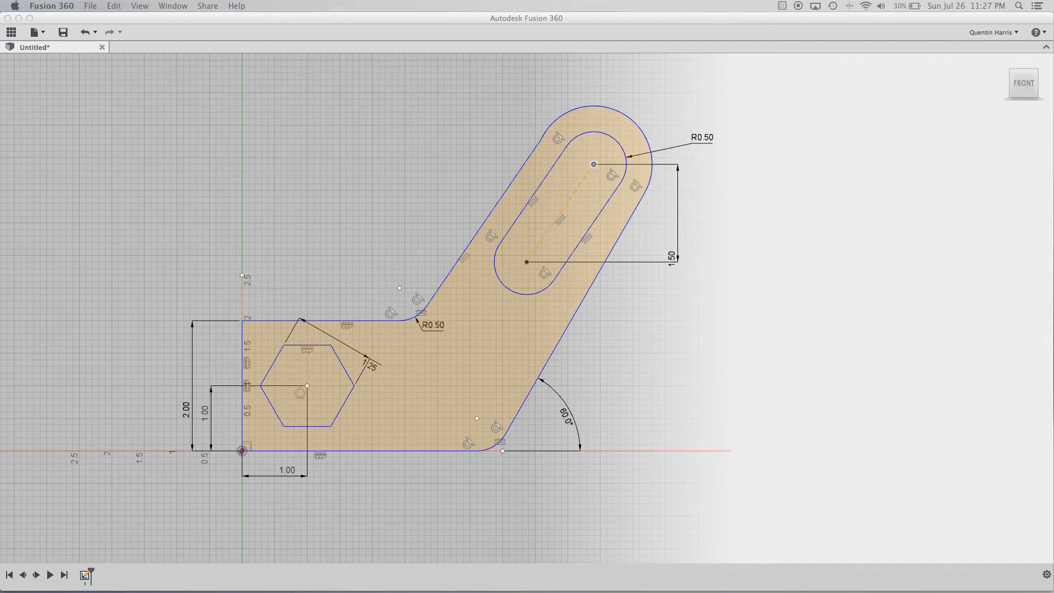
left_click(402, 225)
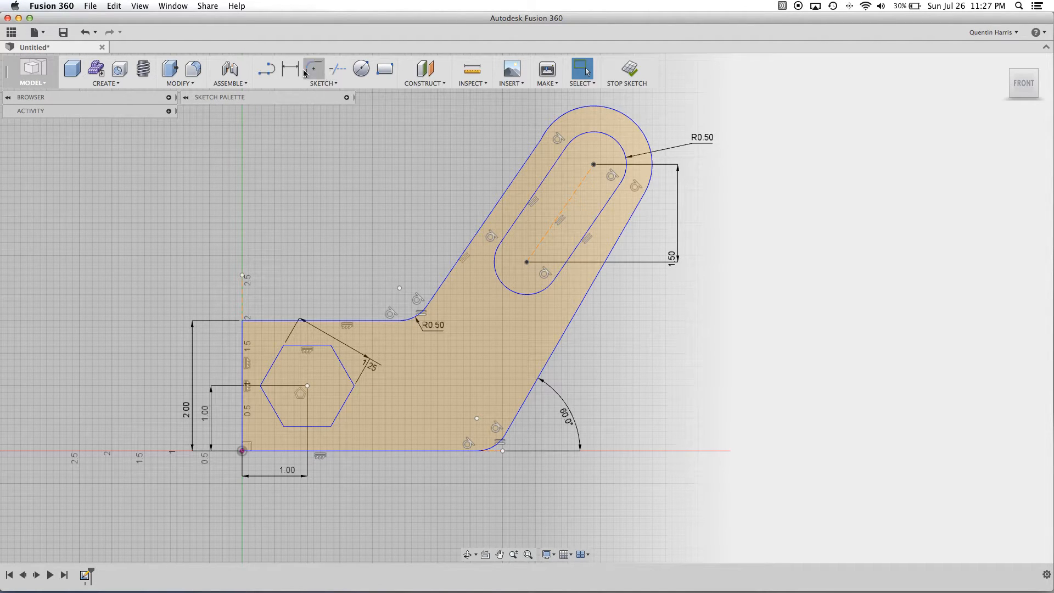
Dimension the slot's upper center point at 4.5 in vertically above the profile's bottom edge
left_click(286, 70)
left_click(594, 165)
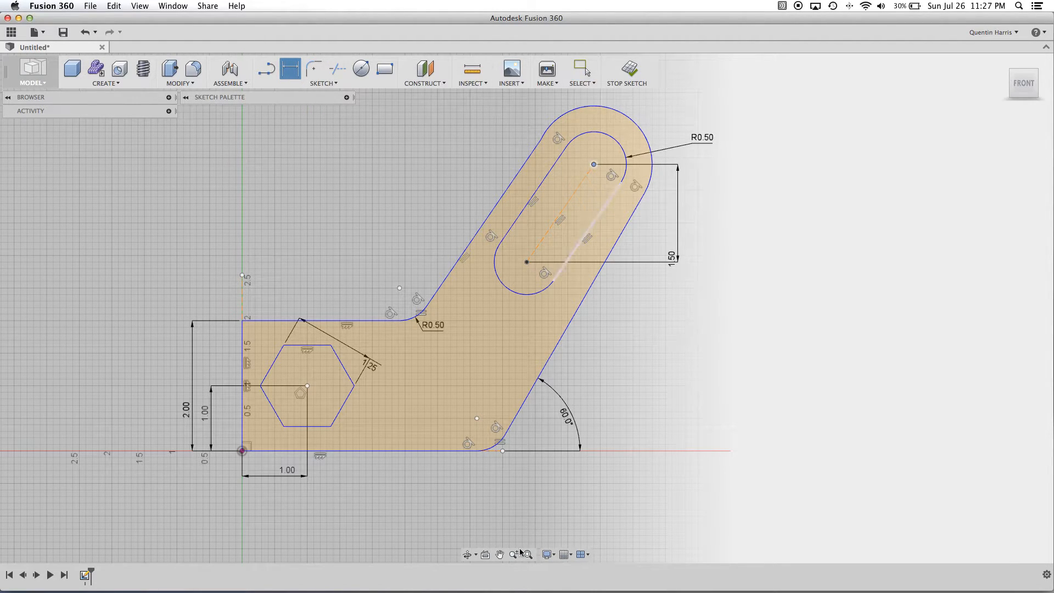
left_click(501, 450)
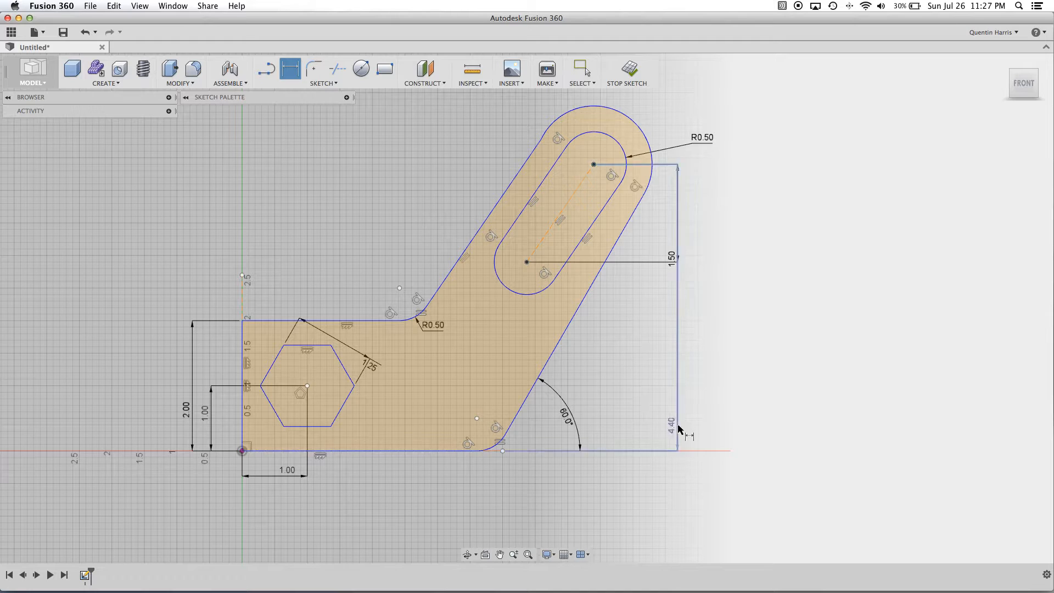
left_click(679, 428)
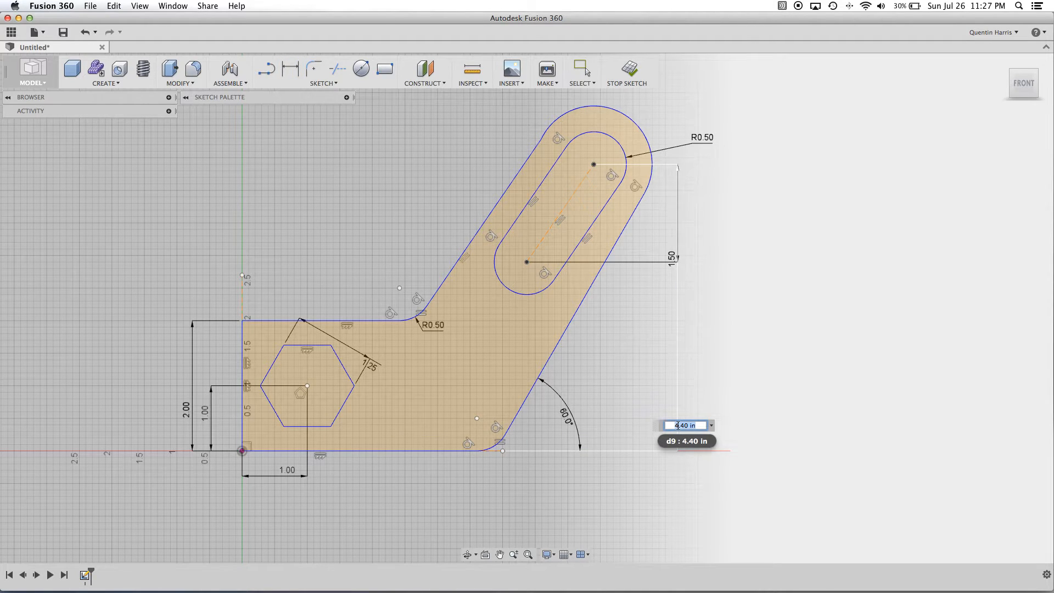
type("4.5")
key("Return")
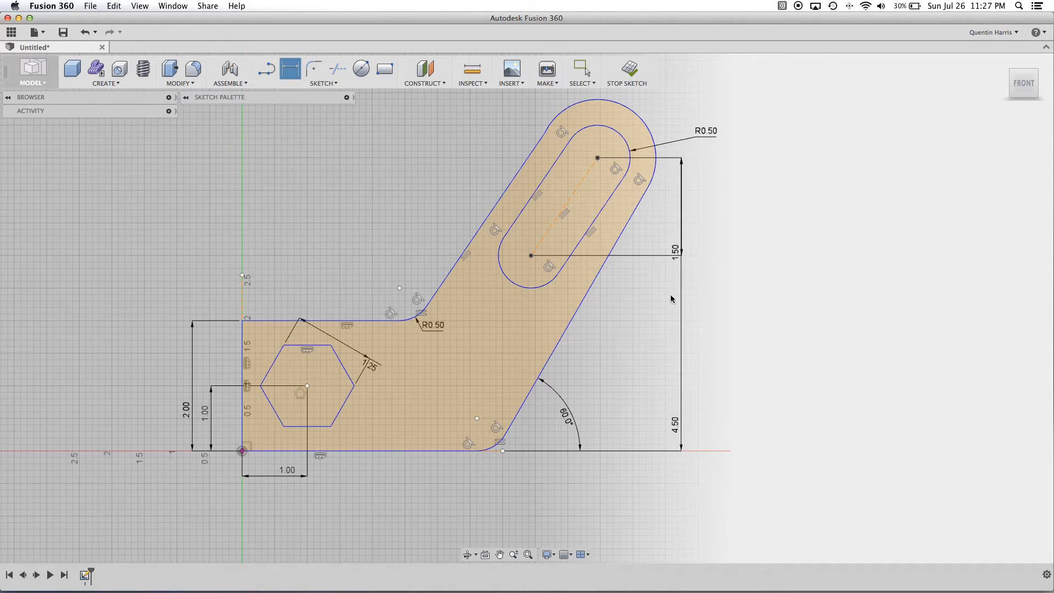
key("Escape")
Try moving the slot's upper center point sideways, and undo the move
mouse_move(598, 157)
left_mouse_down()
mouse_move(576, 207)
mouse_move(626, 159)
mouse_move(615, 182)
left_mouse_up()
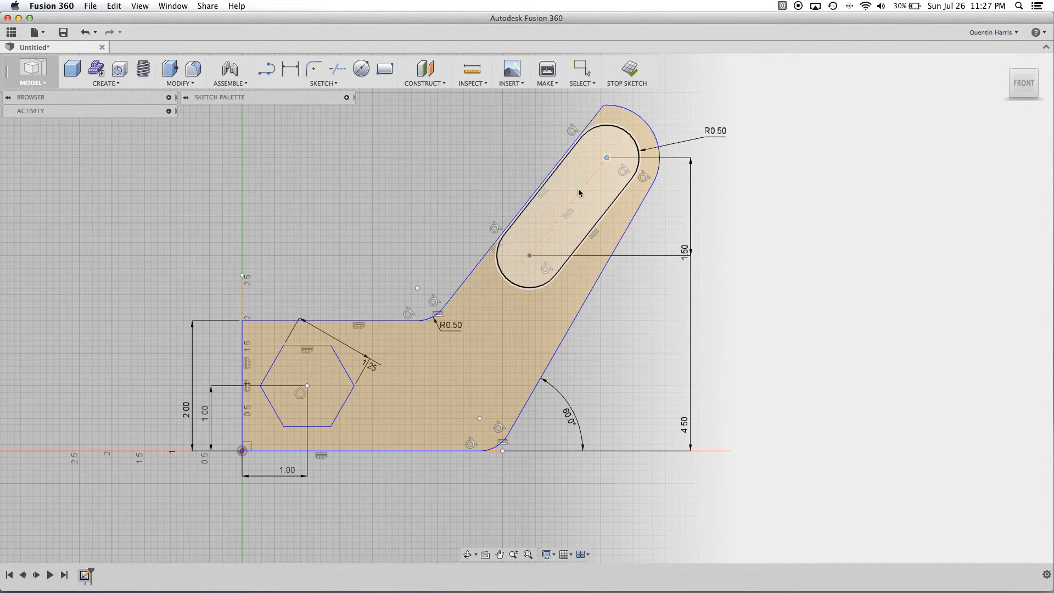
scroll(614, 182, "up", 2)
scroll(550, 162, "down", 1)
scroll(551, 164, "up", 4)
scroll(551, 165, "down", 4)
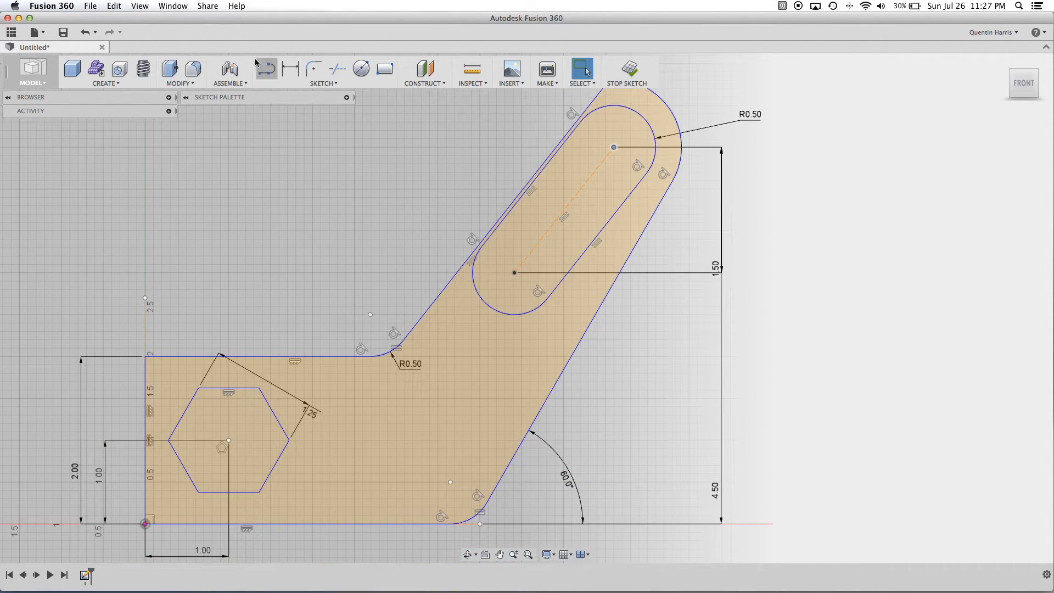
left_click(84, 32)
left_click(85, 32)
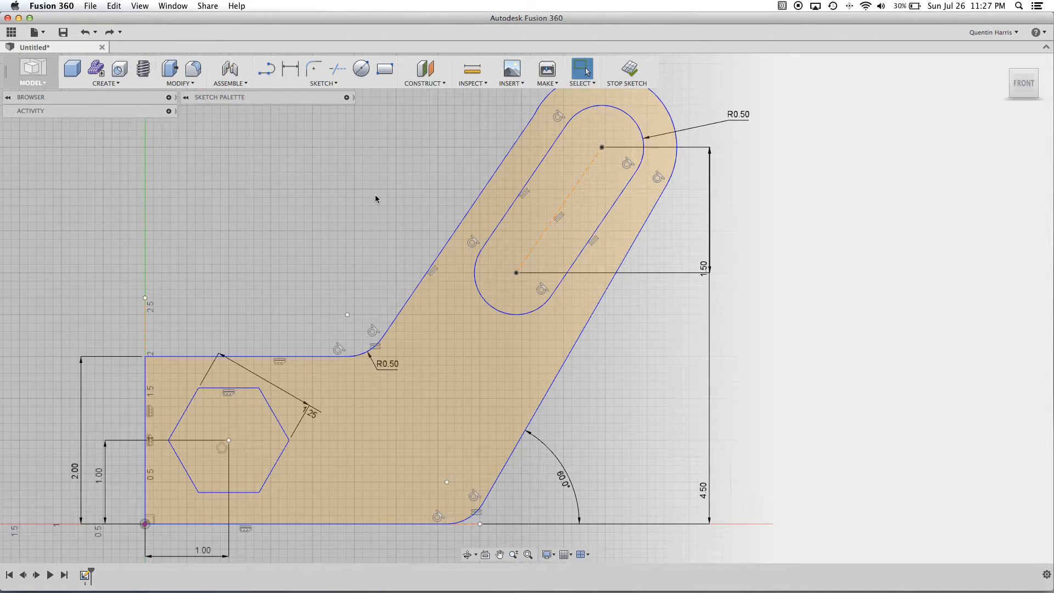
scroll(549, 241, "down", 3)
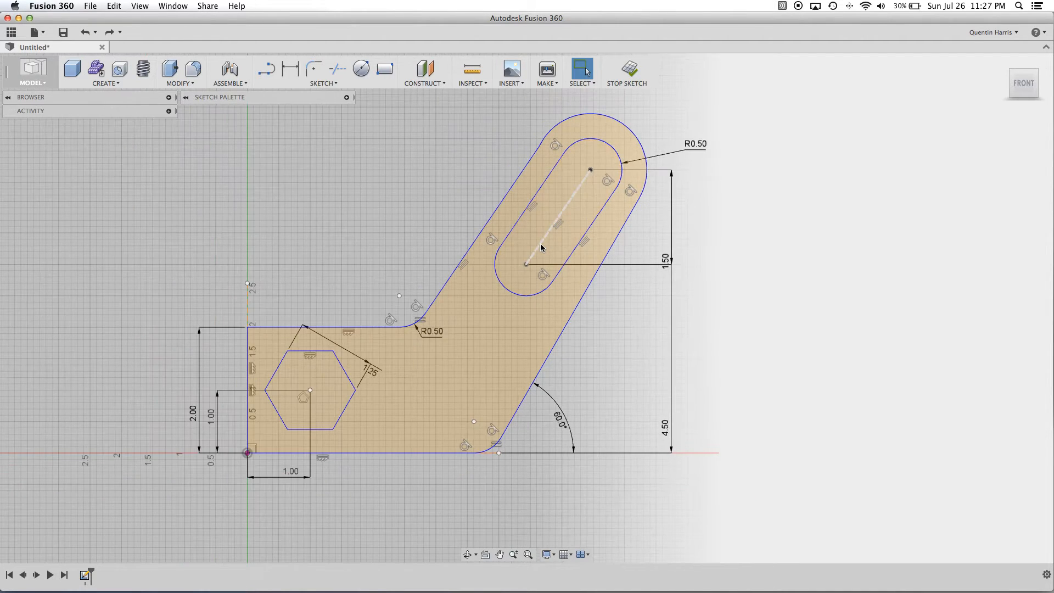
Apply a Tangent constraint between the arm's upper-left edge and the outer end arc
left_click(533, 175)
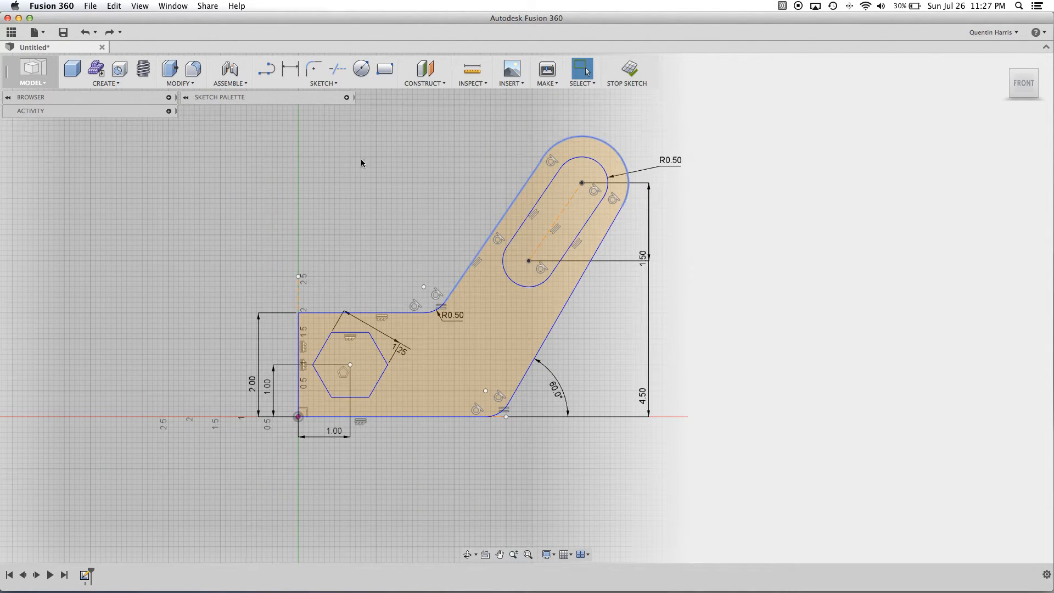
left_click(346, 98)
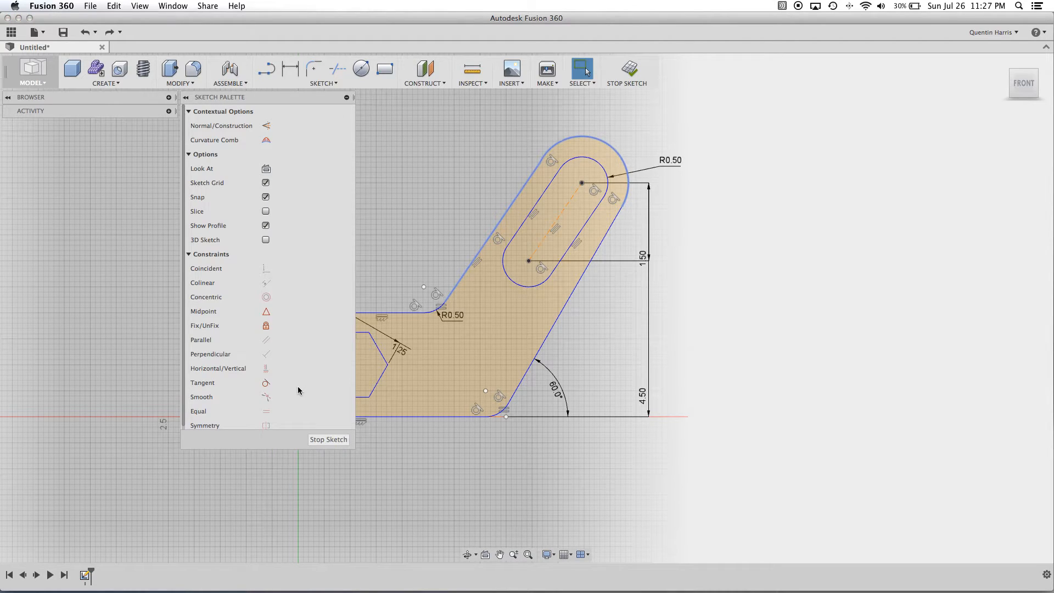
left_click(266, 383)
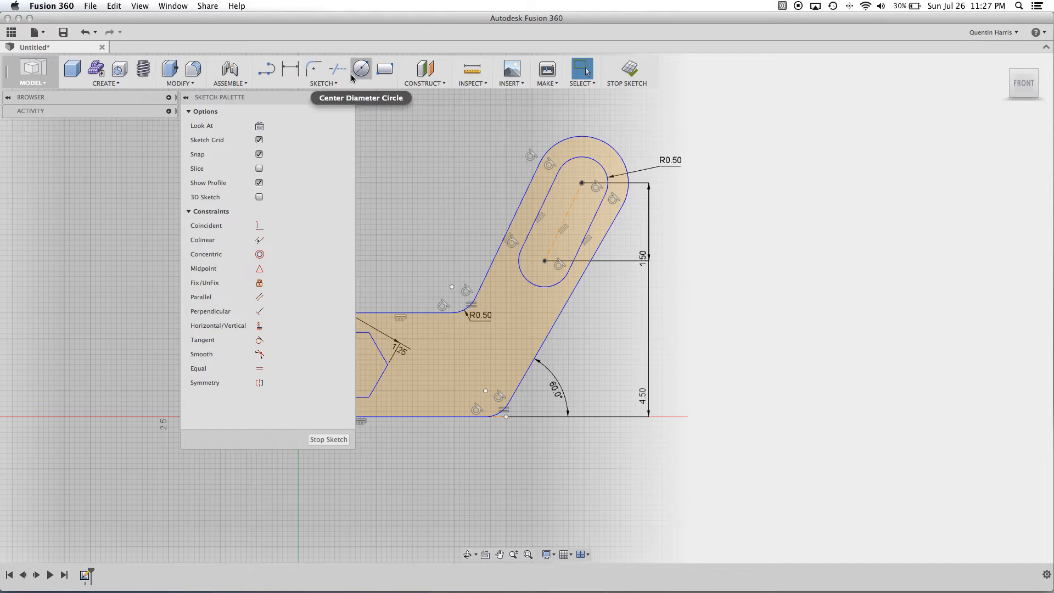
left_click(347, 98)
Shift the slot's upper center point slightly outward to test the tangent arm's remaining freedom
scroll(489, 225, "up", 3)
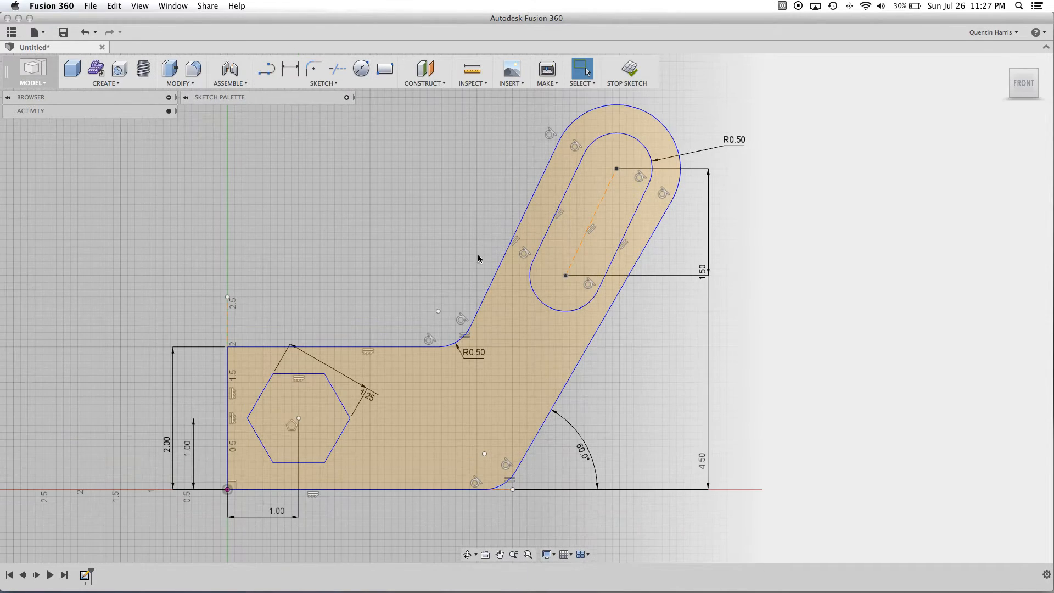
scroll(552, 183, "up", 3)
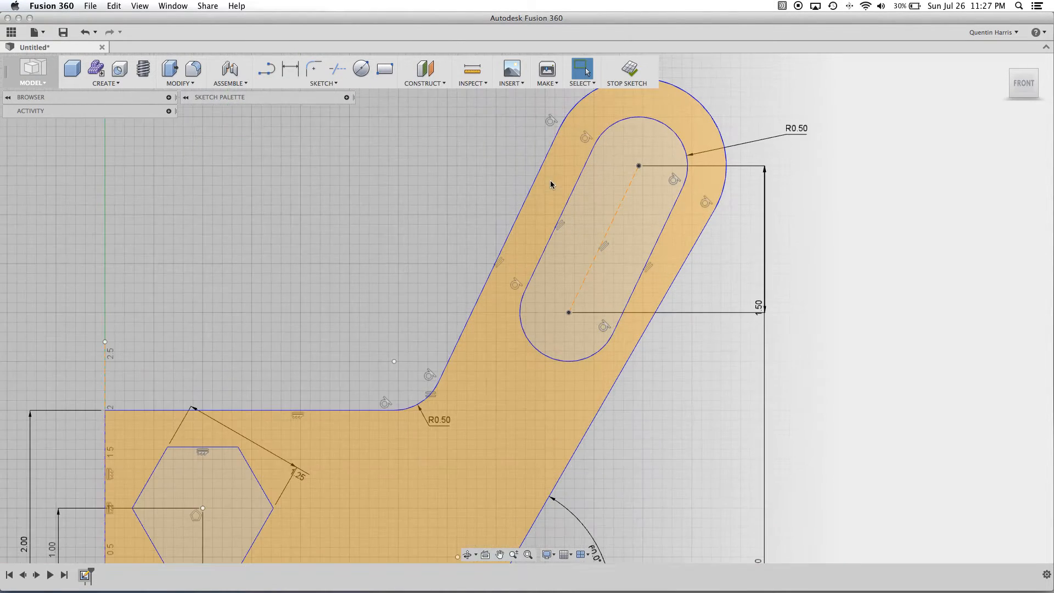
scroll(545, 221, "down", 3)
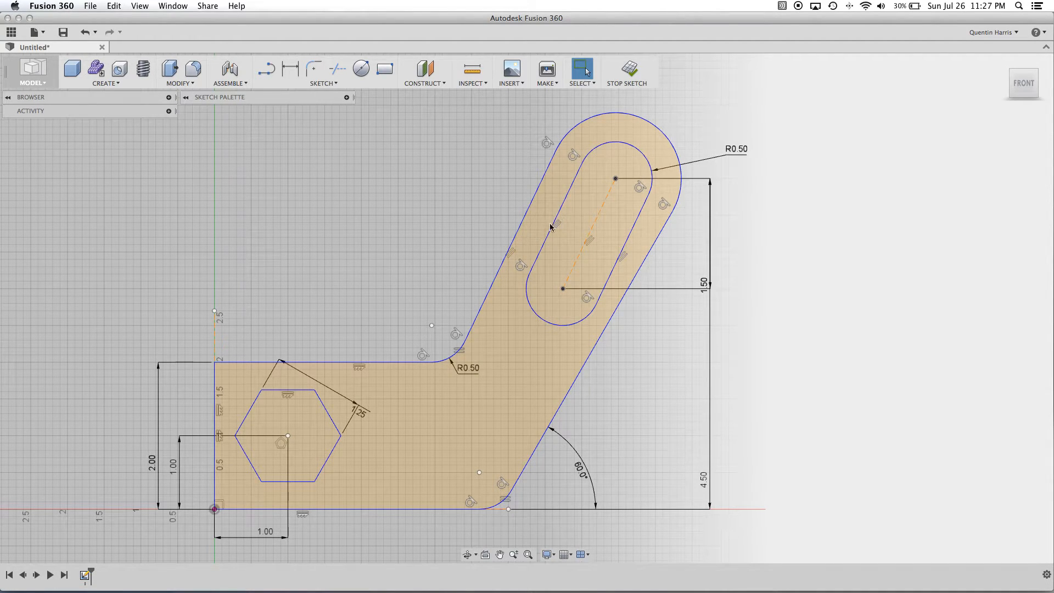
mouse_move(615, 179)
left_mouse_down()
mouse_move(596, 174)
mouse_move(599, 192)
mouse_move(630, 190)
left_mouse_up()
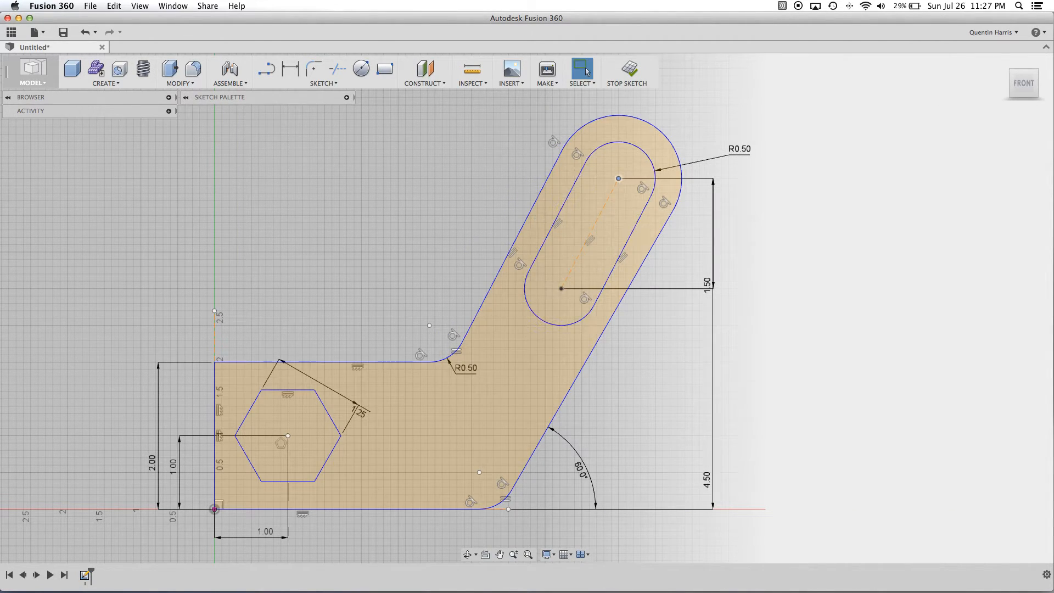
Dimension the radius of the arm's outer end arc as 0.88 in
scroll(312, 201, "down", 2)
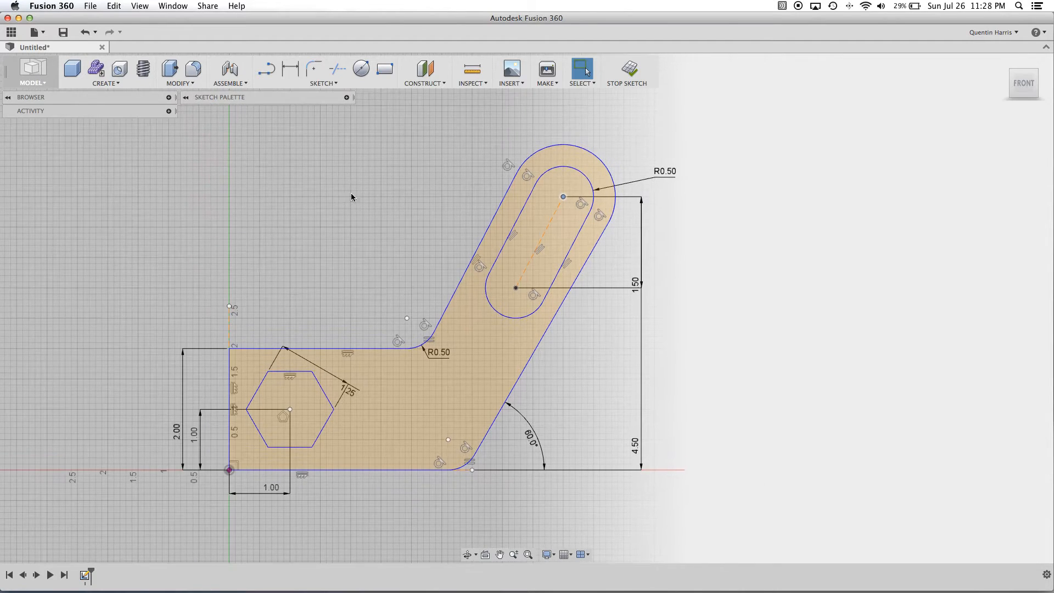
left_click(290, 69)
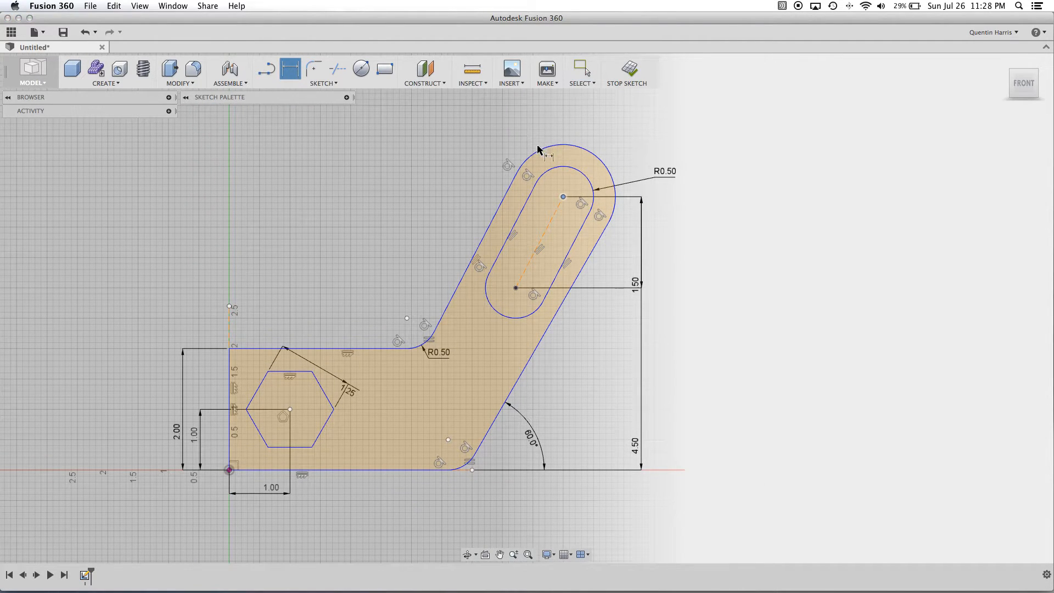
left_click(580, 147)
left_click(658, 124)
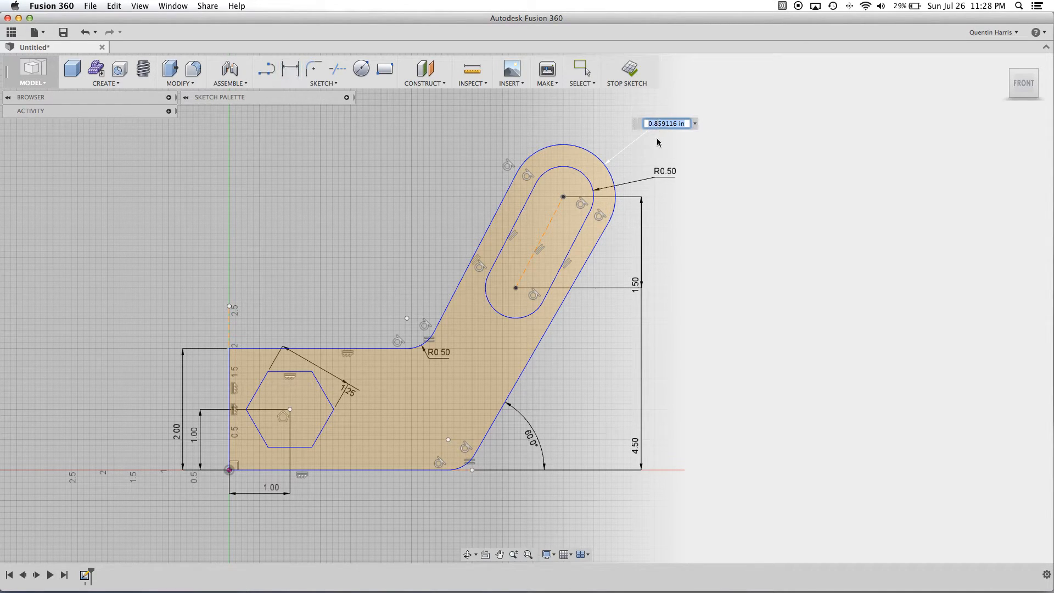
type(".88")
key("Return")
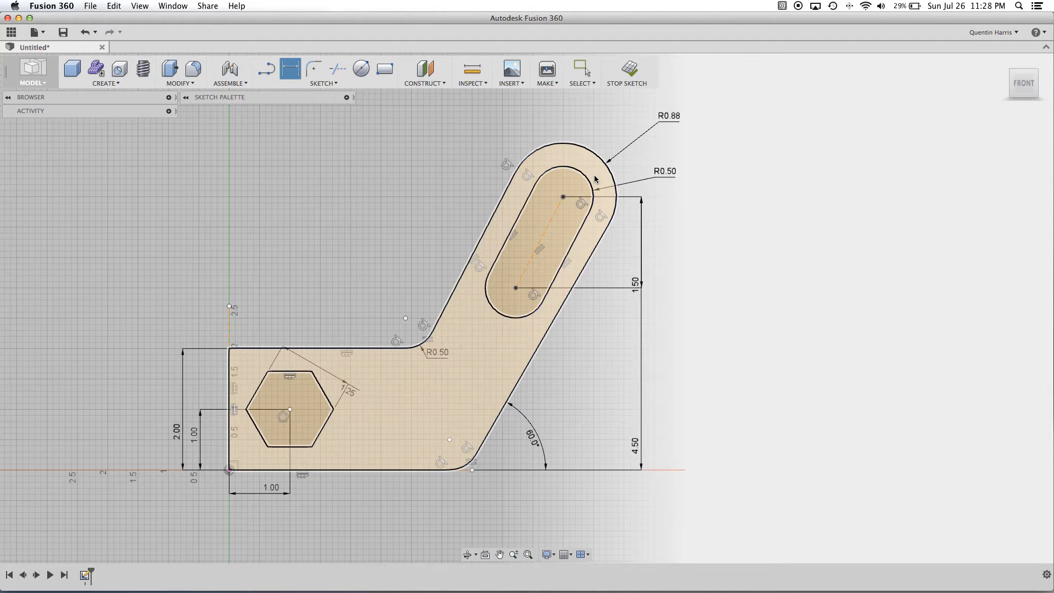
key("Escape")
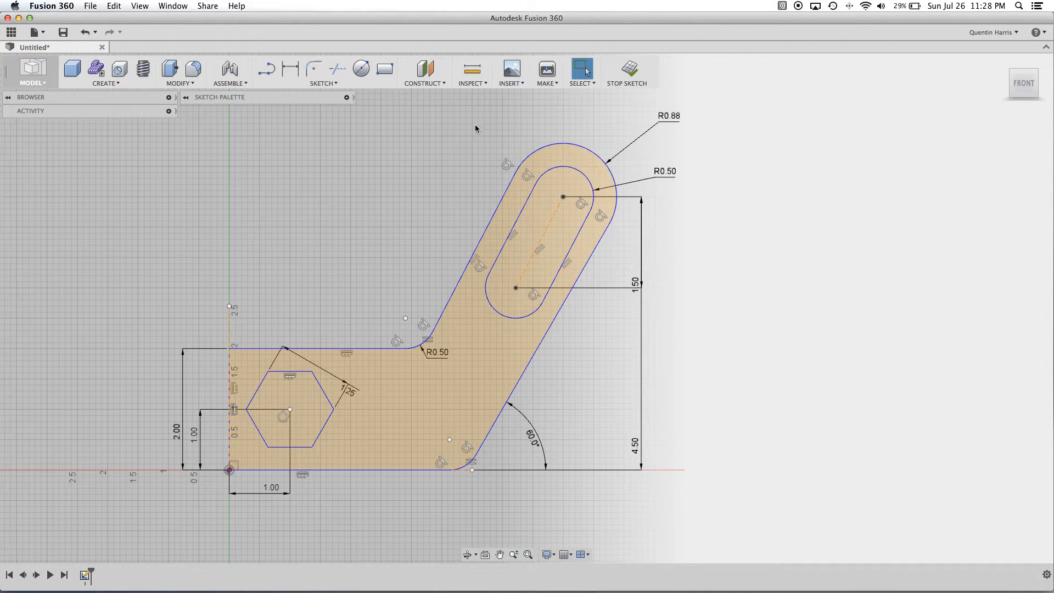
Pull on the slot's center points to move the rounded arm slightly further from the hexagon
left_click_drag(563, 196, 618, 197)
mouse_move(621, 281)
left_mouse_down()
mouse_move(566, 278)
mouse_move(598, 279)
mouse_move(565, 280)
mouse_move(571, 289)
left_mouse_up()
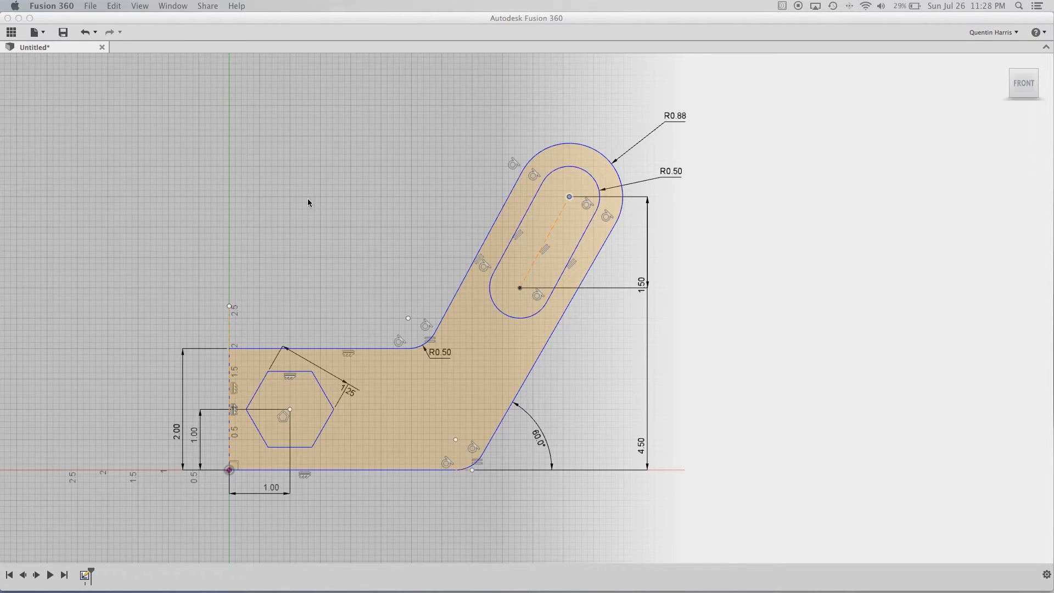
scroll(390, 212, "down", 3)
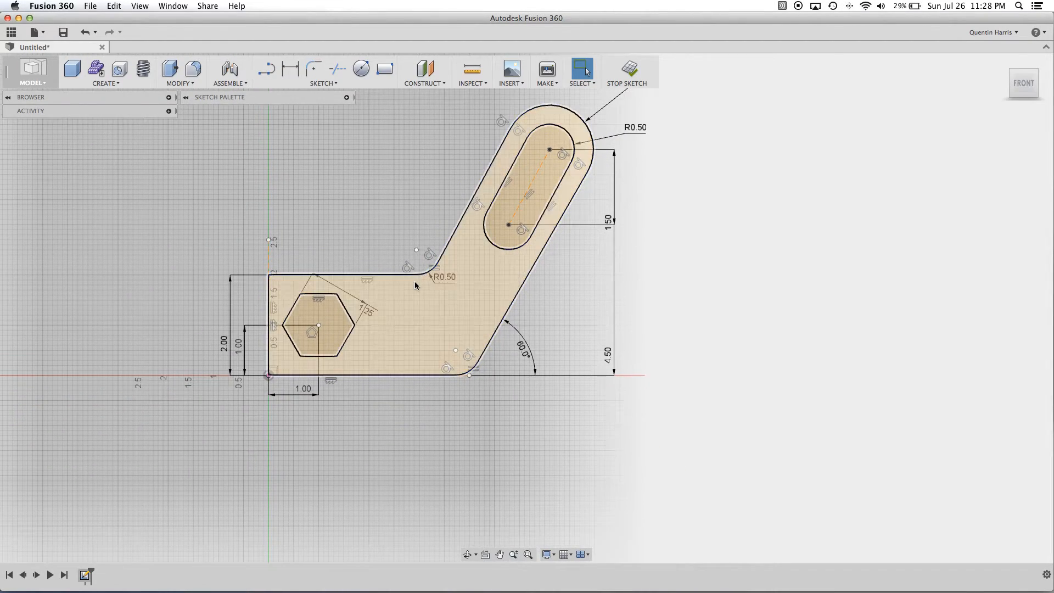
scroll(355, 207, "down", 2)
scroll(313, 236, "up", 4)
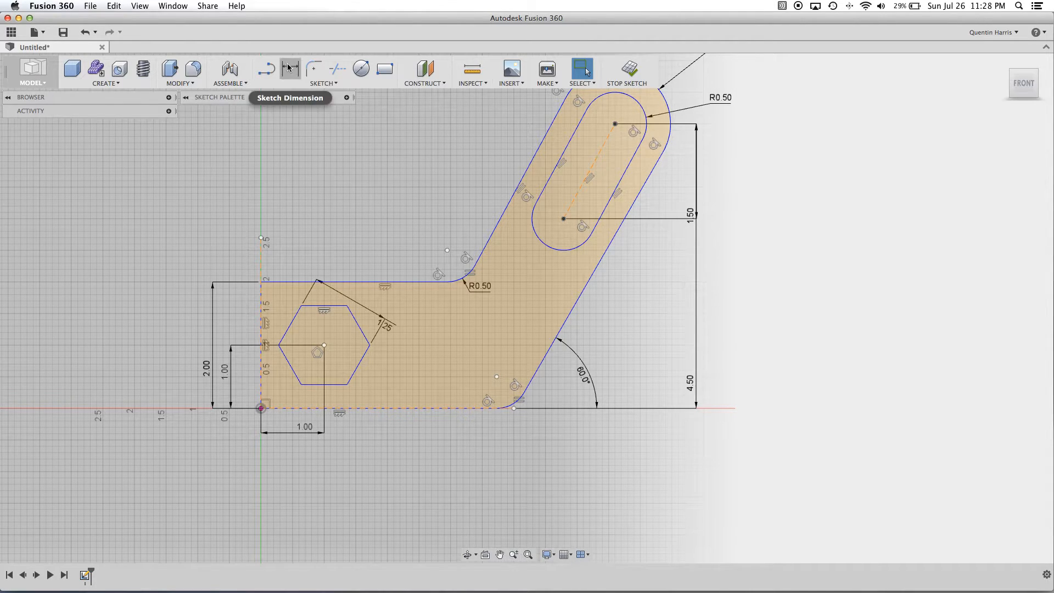
Draw diagonal lines across the upper-left and lower-left corners of the profile, each joining the vertical edge to the adjacent horizontal edge
left_click(267, 68)
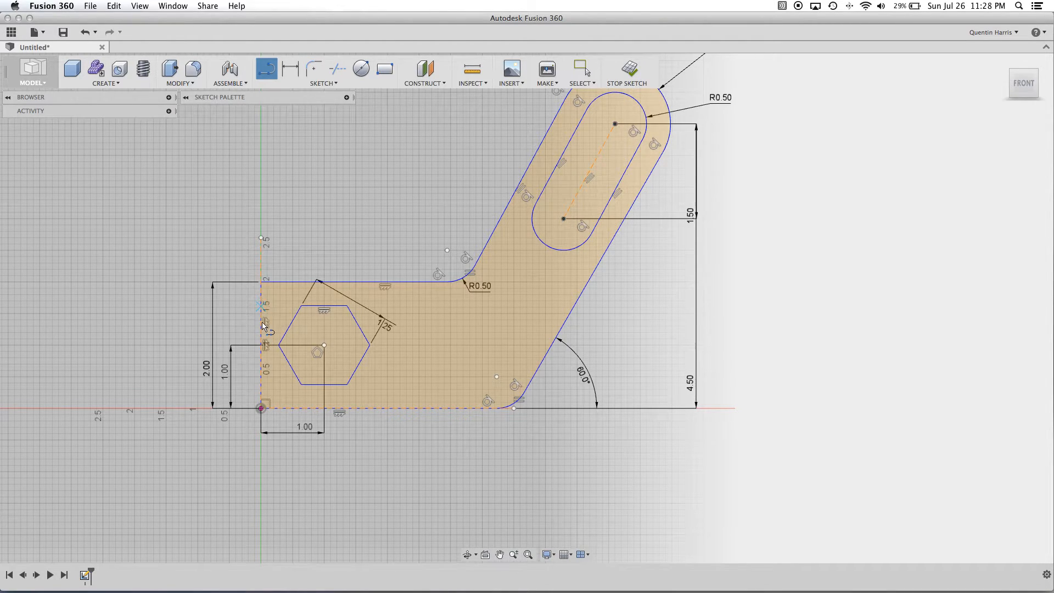
left_click(302, 283)
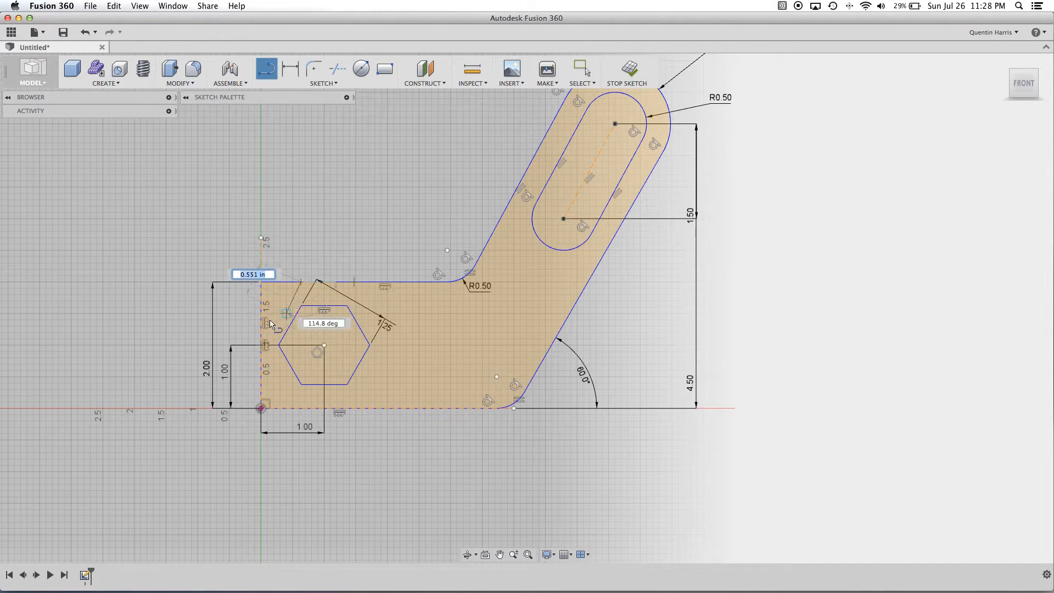
left_click(262, 322)
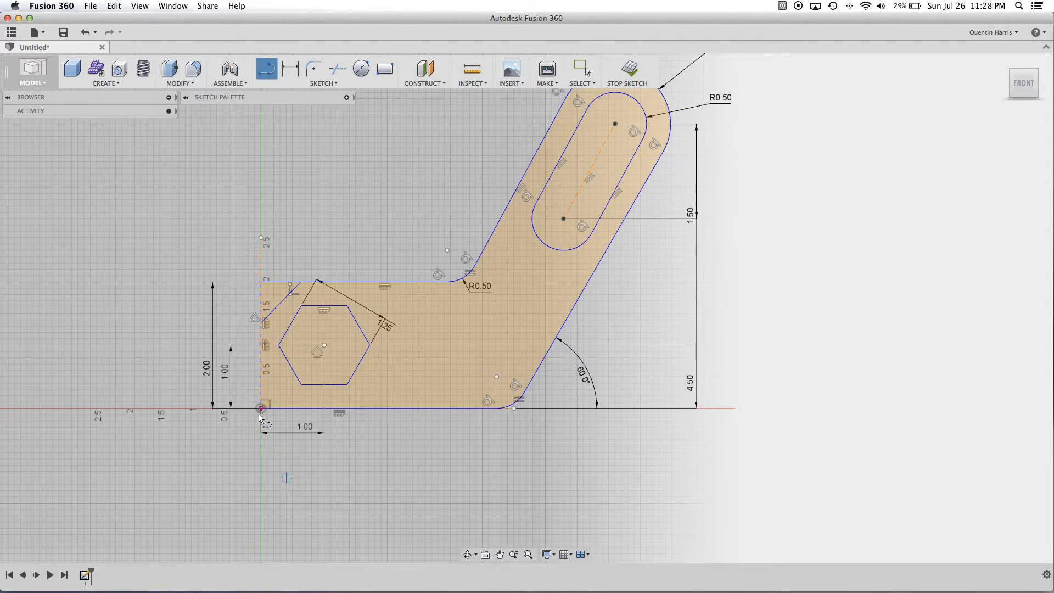
left_click(261, 358)
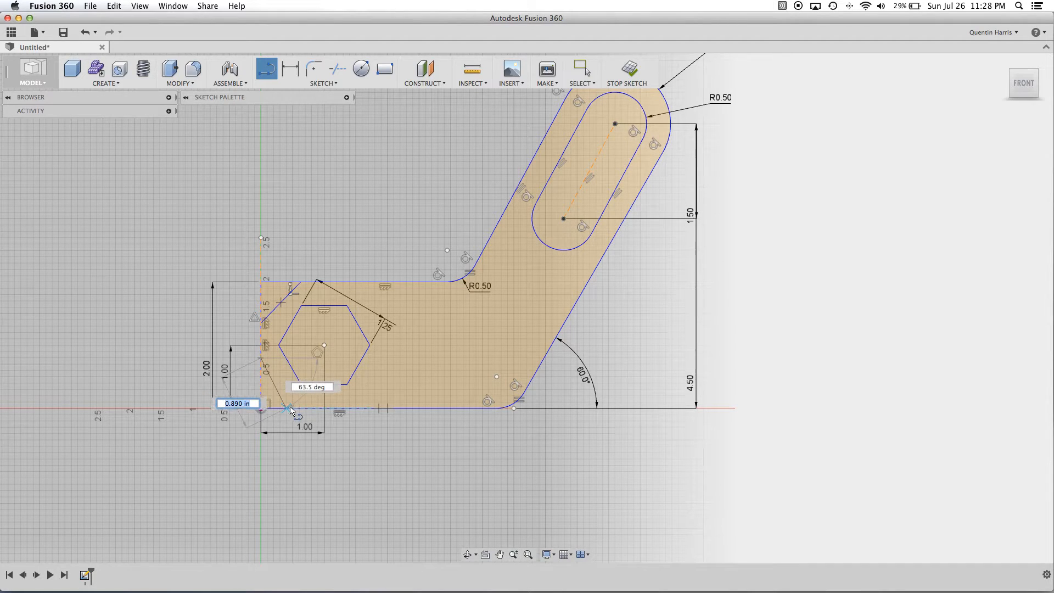
left_click(298, 408)
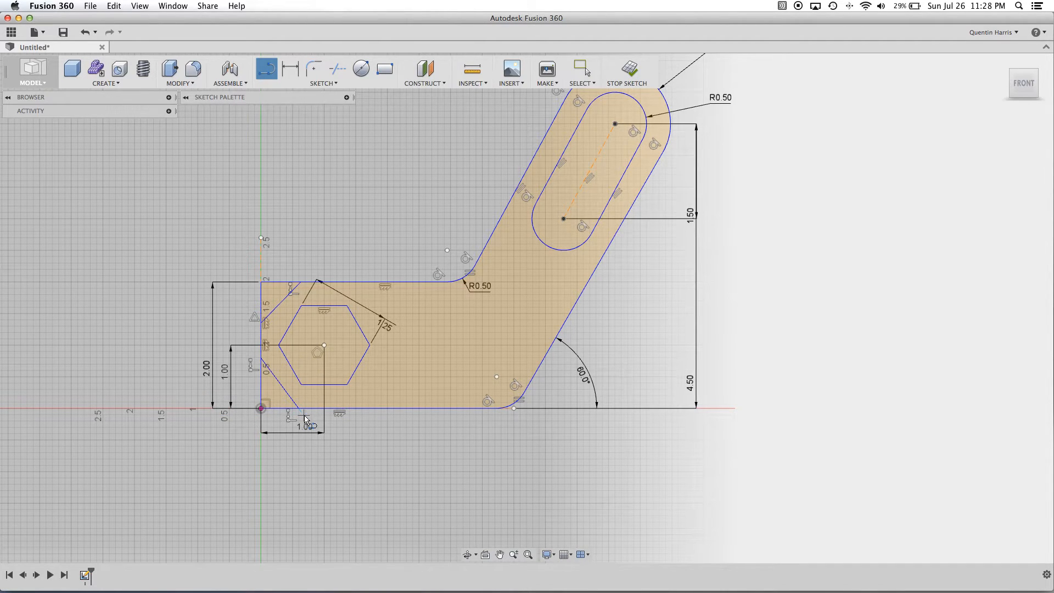
key("Escape")
Dimension the angle between the upper-left corner diagonal and the profile's upper horizontal edge as 60 degrees
scroll(255, 372, "up", 4)
scroll(443, 374, "down", 2)
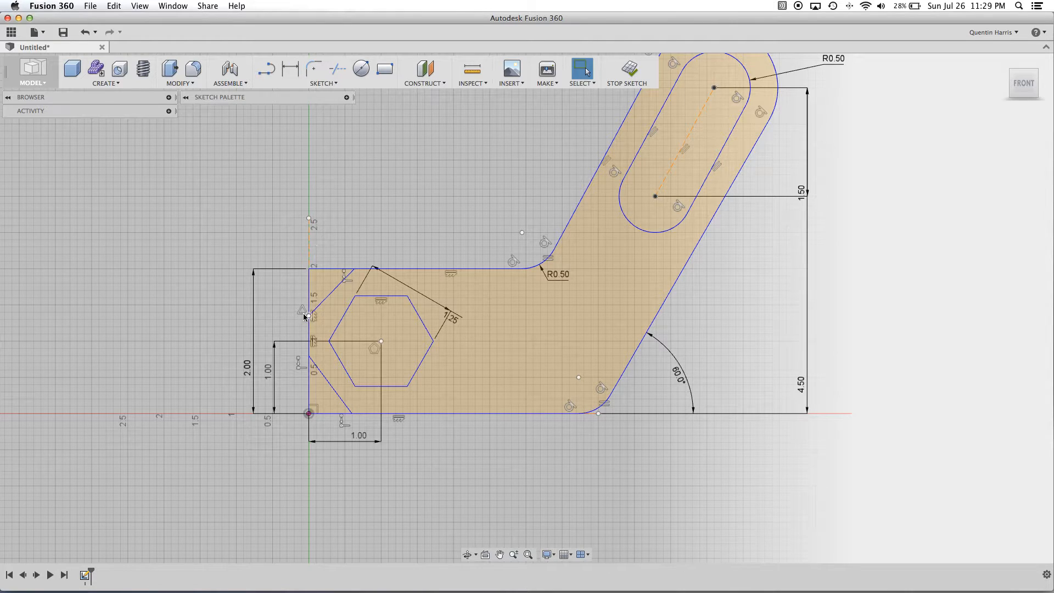
left_click(293, 69)
left_click(327, 297)
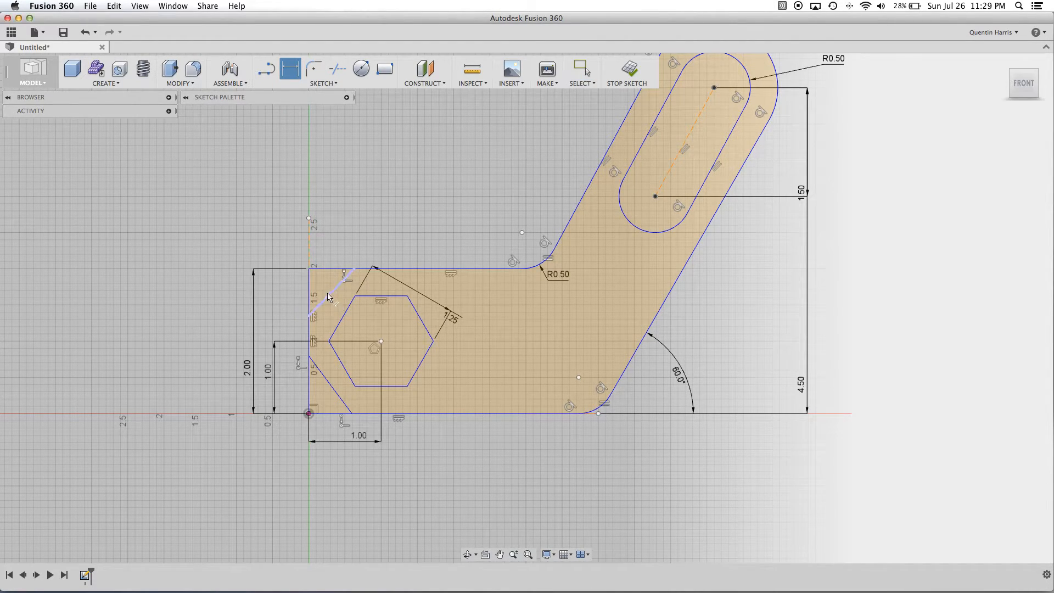
left_click(329, 270)
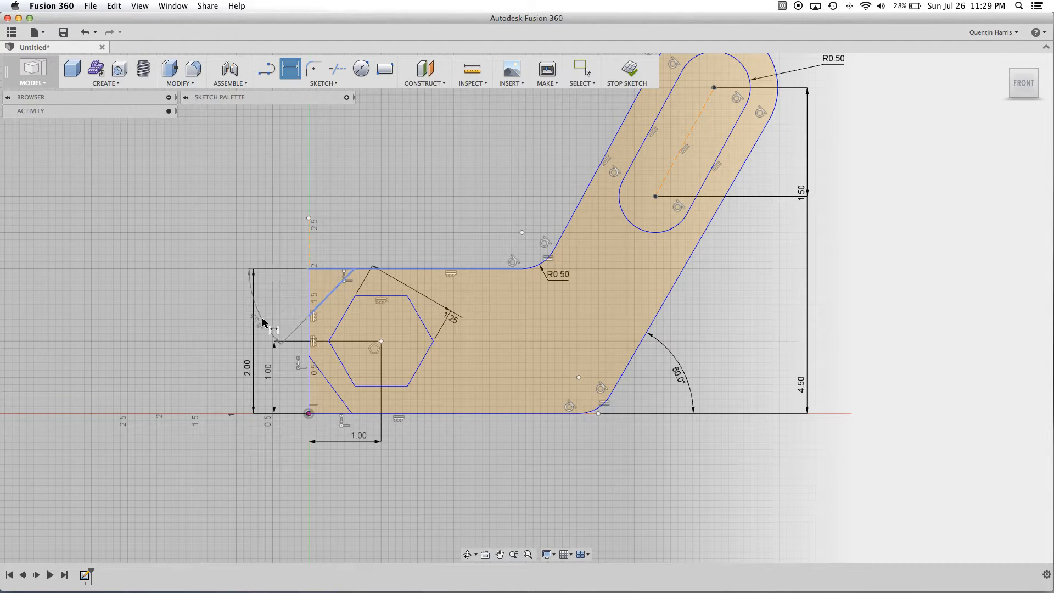
left_click(268, 318)
type("60")
key("Return")
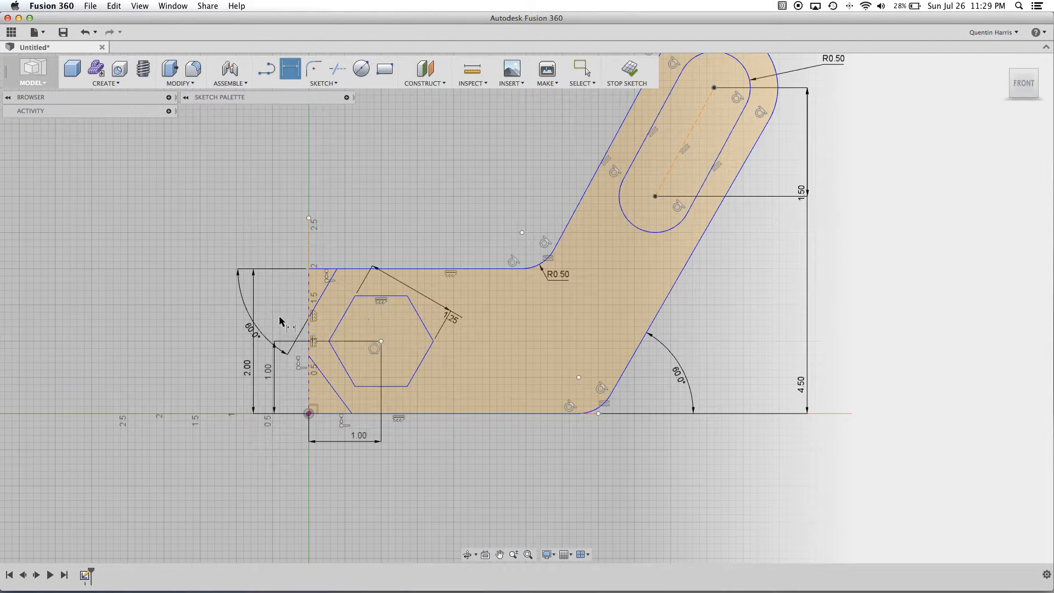
Dimension the angle between the lower-left corner diagonal and the profile's bottom edge as 60 degrees
scroll(261, 407, "down", 3)
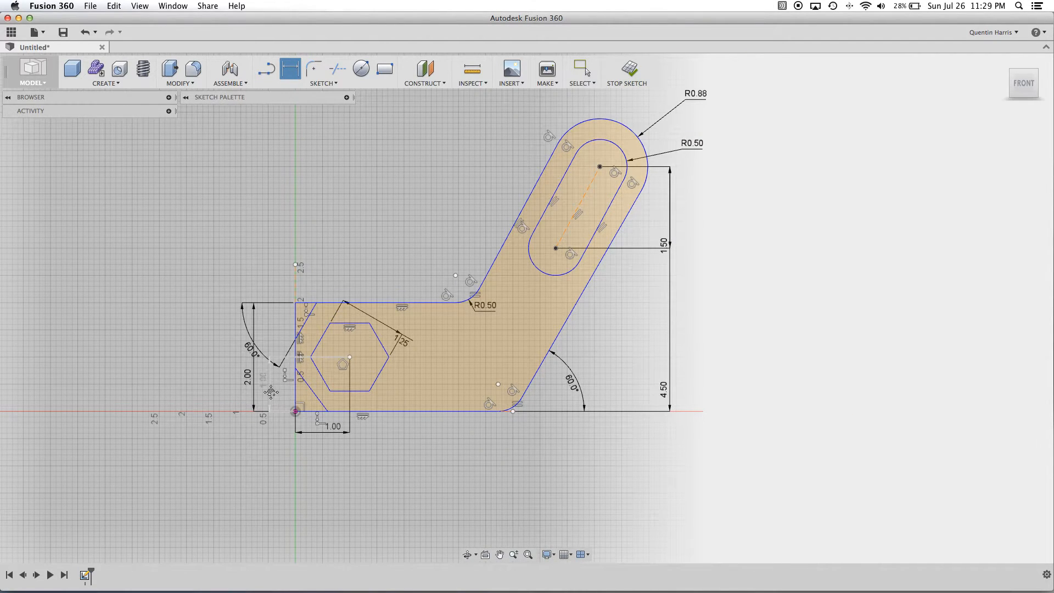
scroll(270, 392, "up", 3)
left_click(365, 363)
left_click(363, 387)
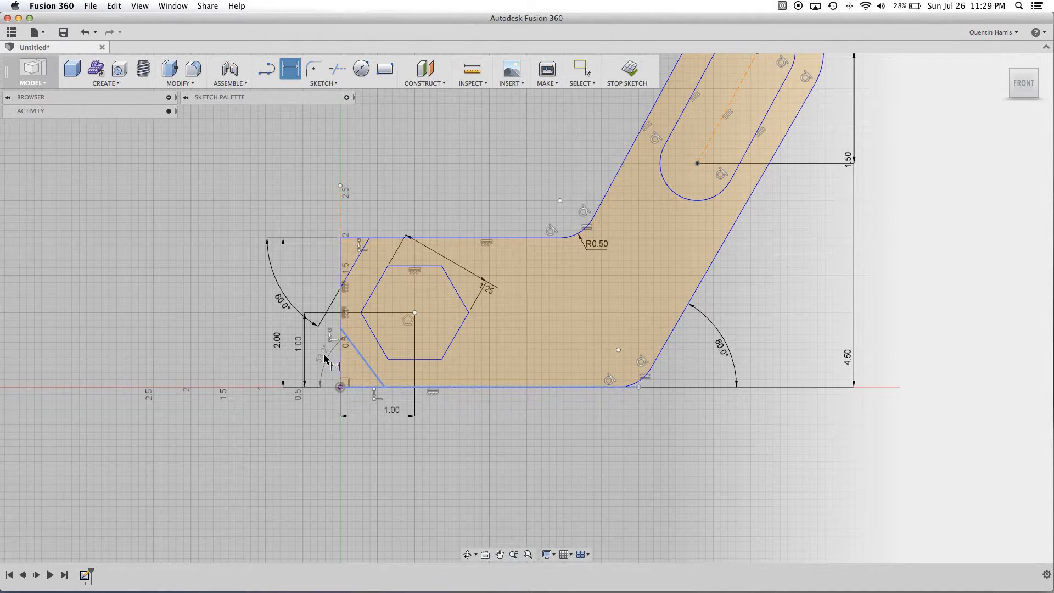
left_click(316, 351)
type("60")
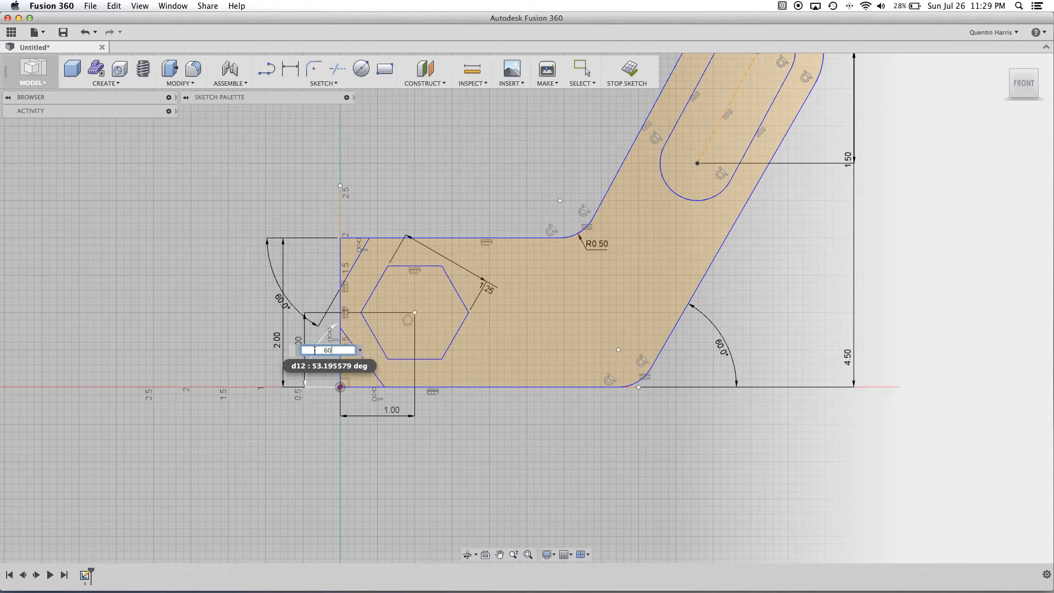
key("Return")
key("Escape")
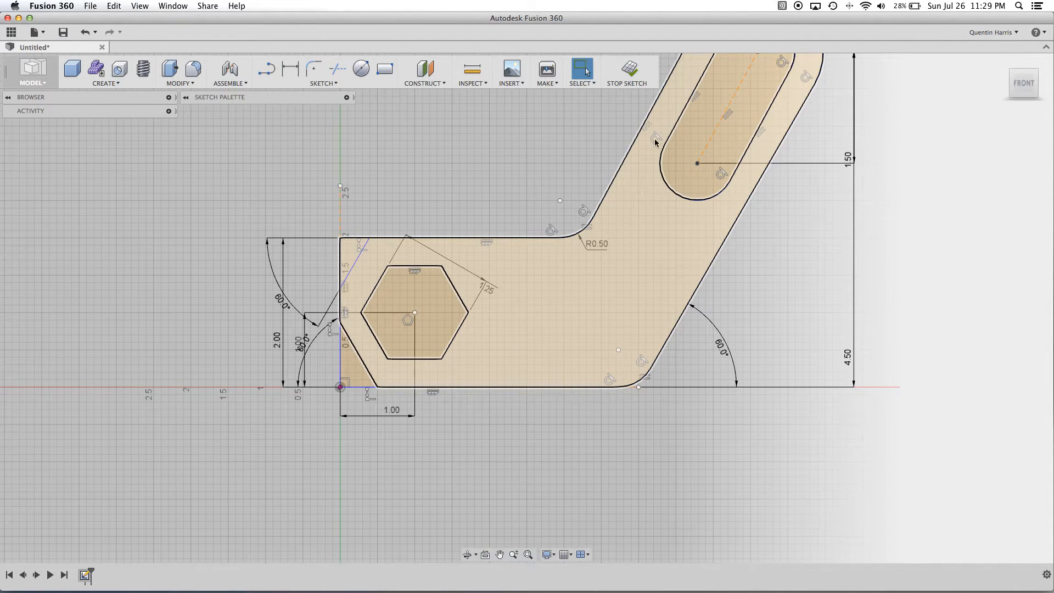
Dimension the distance from the origin to the lower-left diagonal's endpoint on the bottom edge as 0.40 in
scroll(588, 345, "up", 1)
scroll(585, 353, "down", 3)
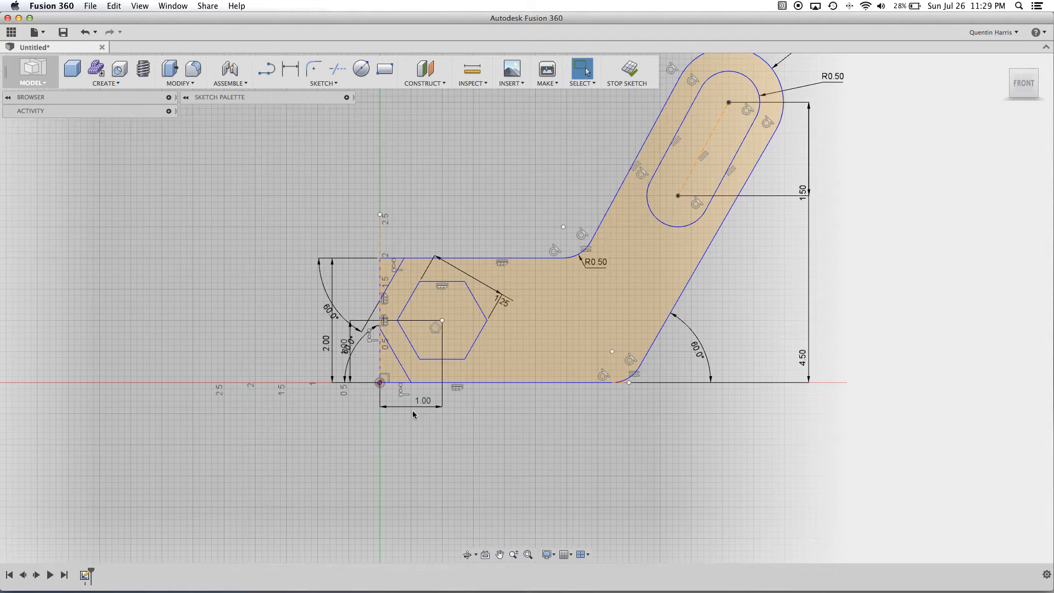
scroll(367, 346, "up", 5)
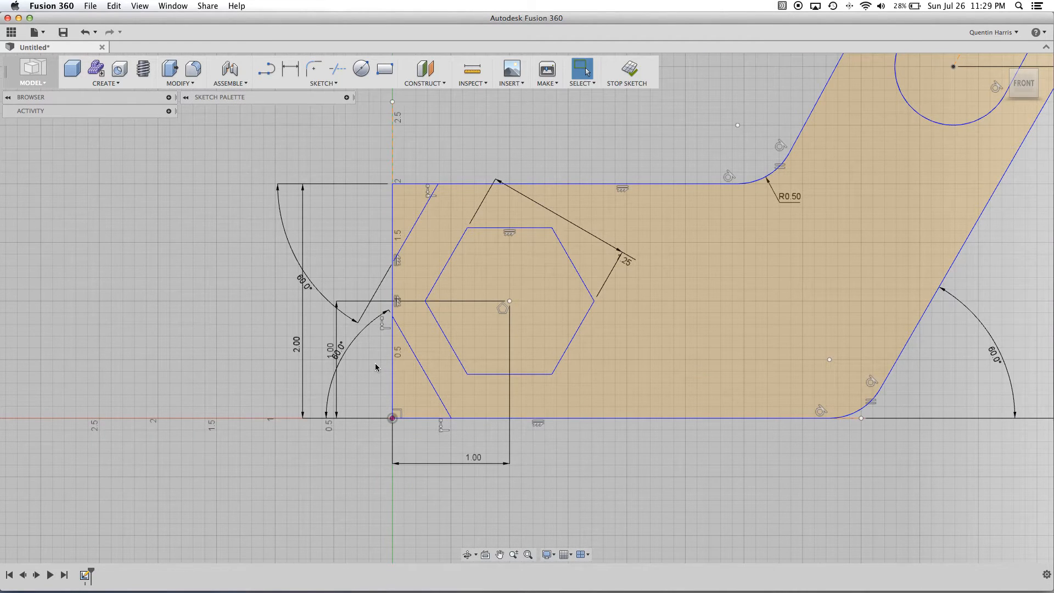
key("d")
left_click(452, 418)
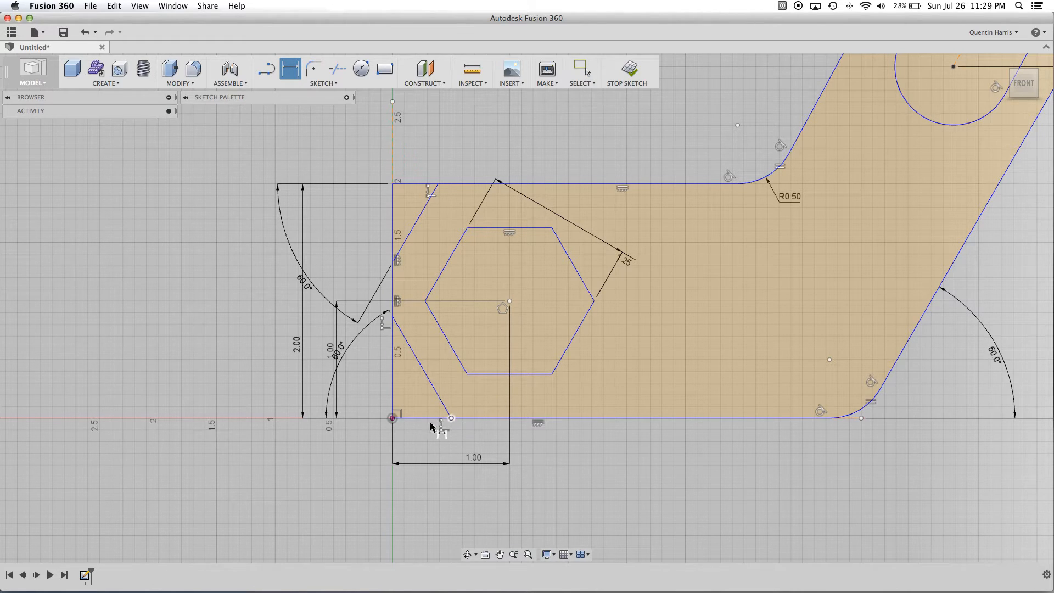
left_click(392, 419)
left_click(420, 450)
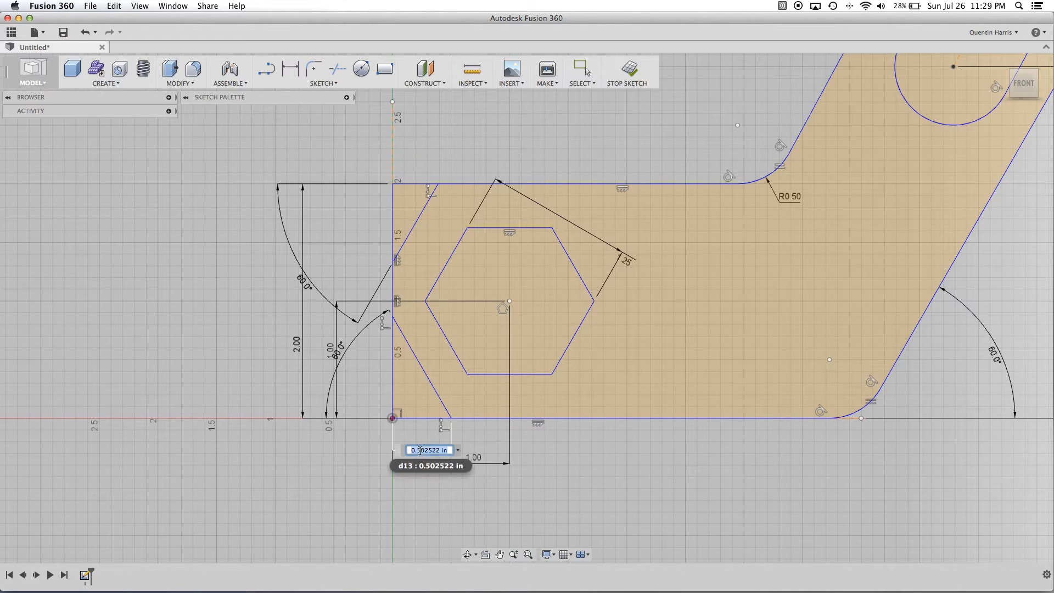
type(".3")
key("Return")
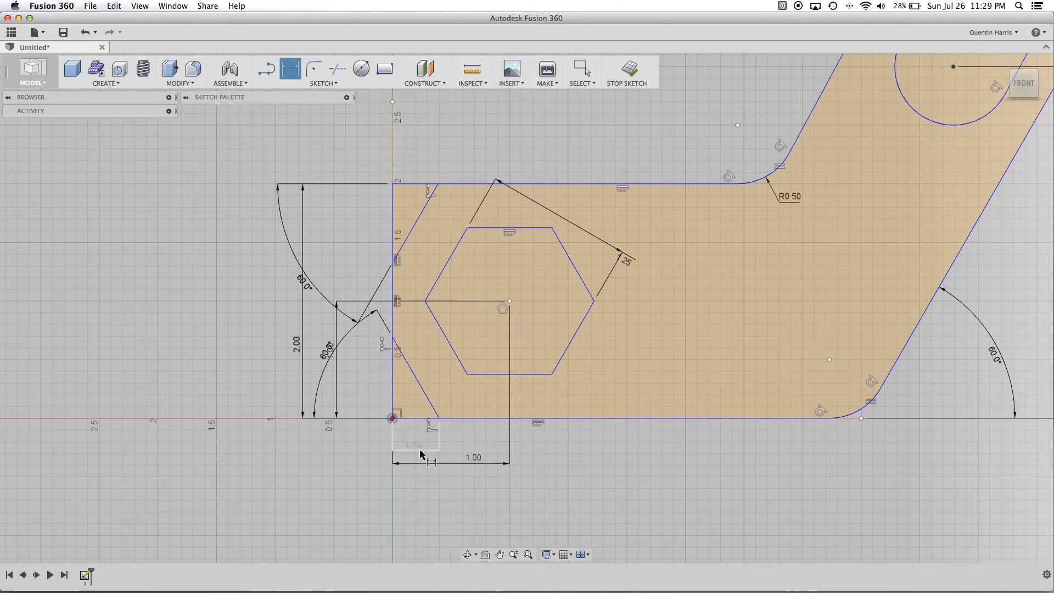
Dimension the horizontal distance from the vertical left edge to the upper-left diagonal's top endpoint as 0.4 in
scroll(390, 322, "up", 3)
scroll(384, 349, "down", 4)
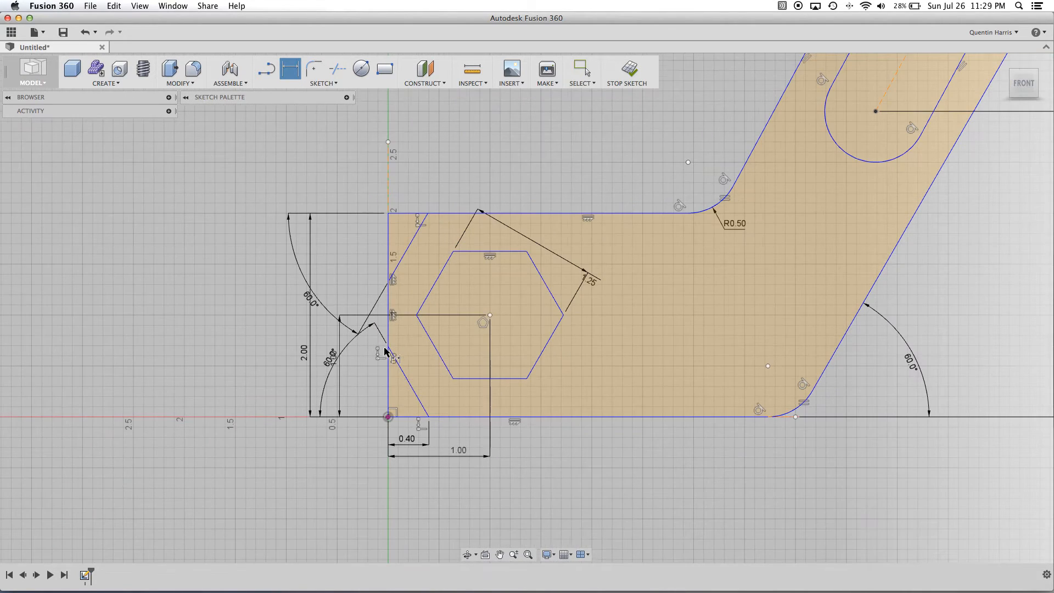
left_click(417, 222)
left_click(407, 182)
type("0.4")
key("Return")
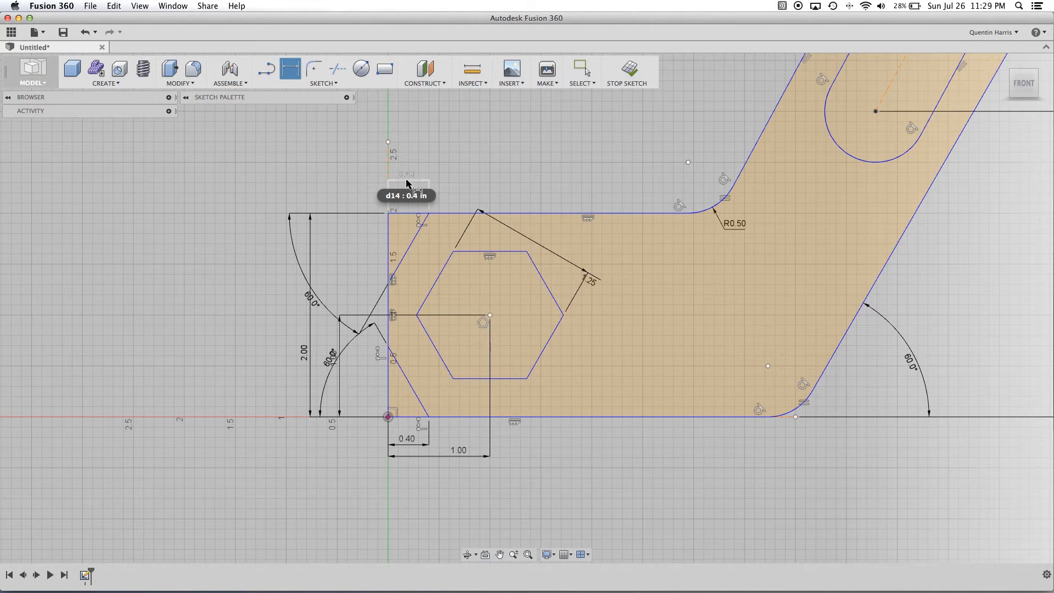
Dimension the horizontal distance from the origin to the start of the arm's upper fillet as 3 in
scroll(701, 350, "down", 3)
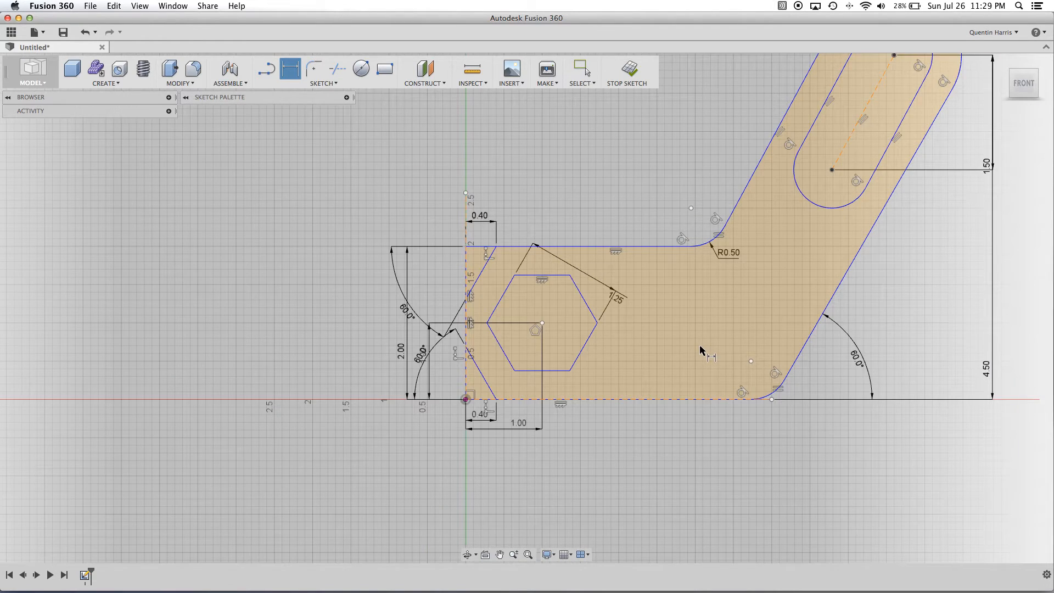
scroll(700, 349, "down", 2)
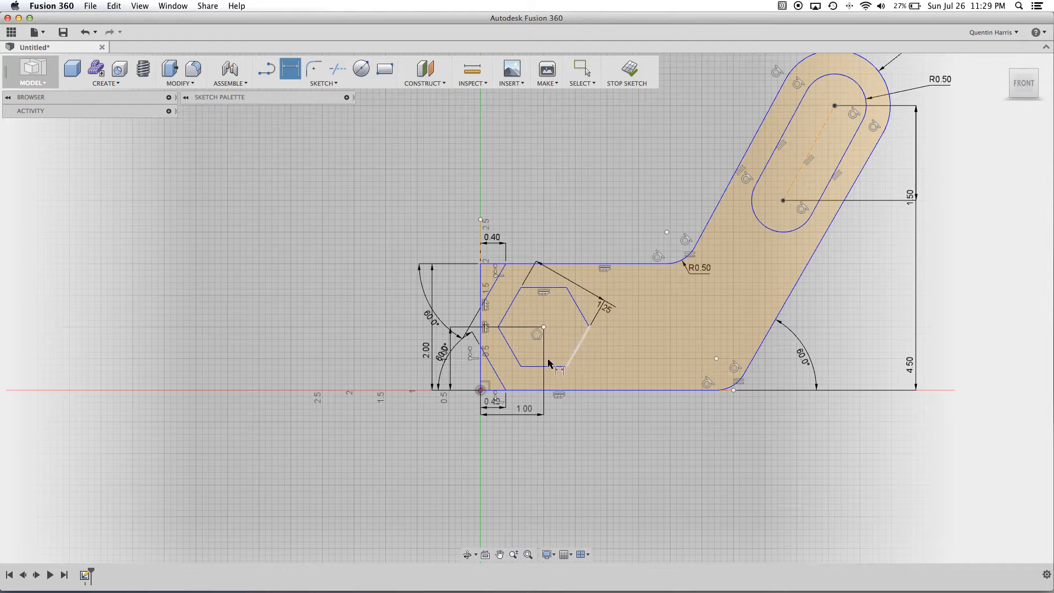
left_click(480, 390)
left_click(667, 264)
left_click(658, 472)
type("3")
key("Return")
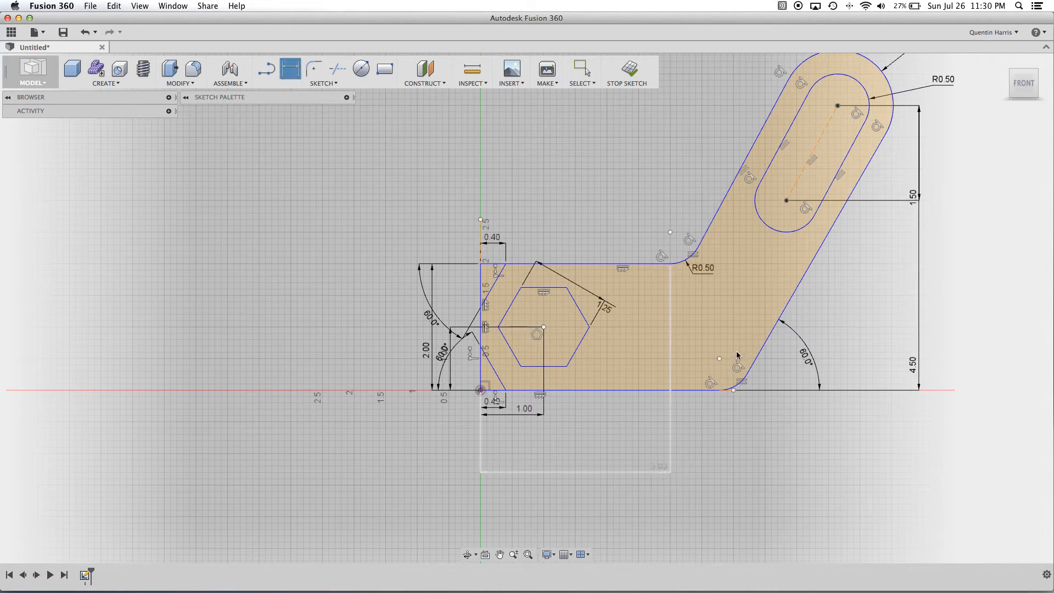
Pull the slot's upper center point outward and back to test the arm's remaining freedom
key("Escape")
left_click_drag(838, 110, 847, 124)
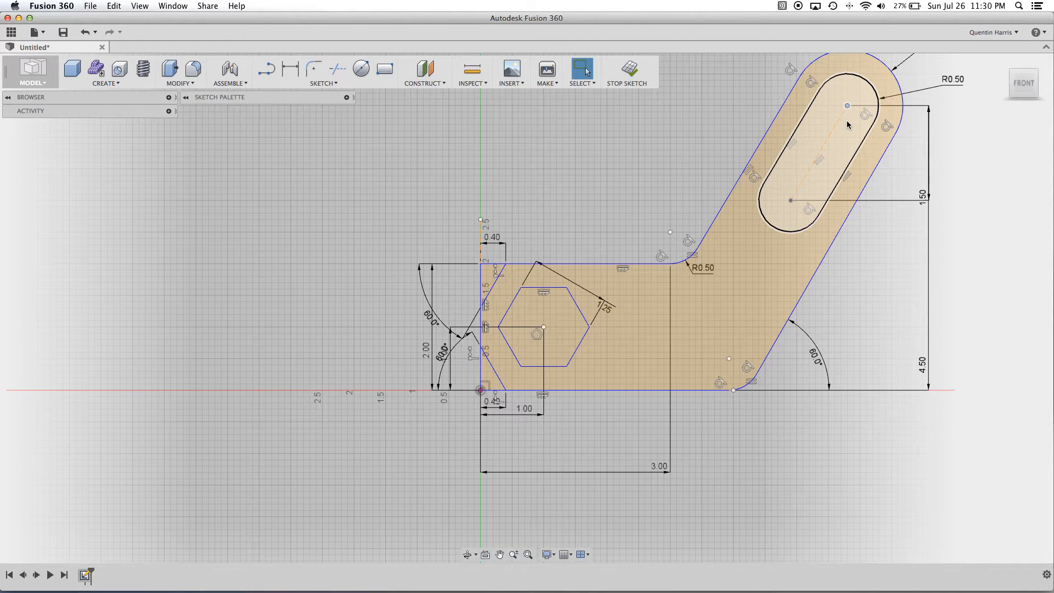
scroll(728, 300, "down", 3)
middle_click_drag(731, 296, 705, 327)
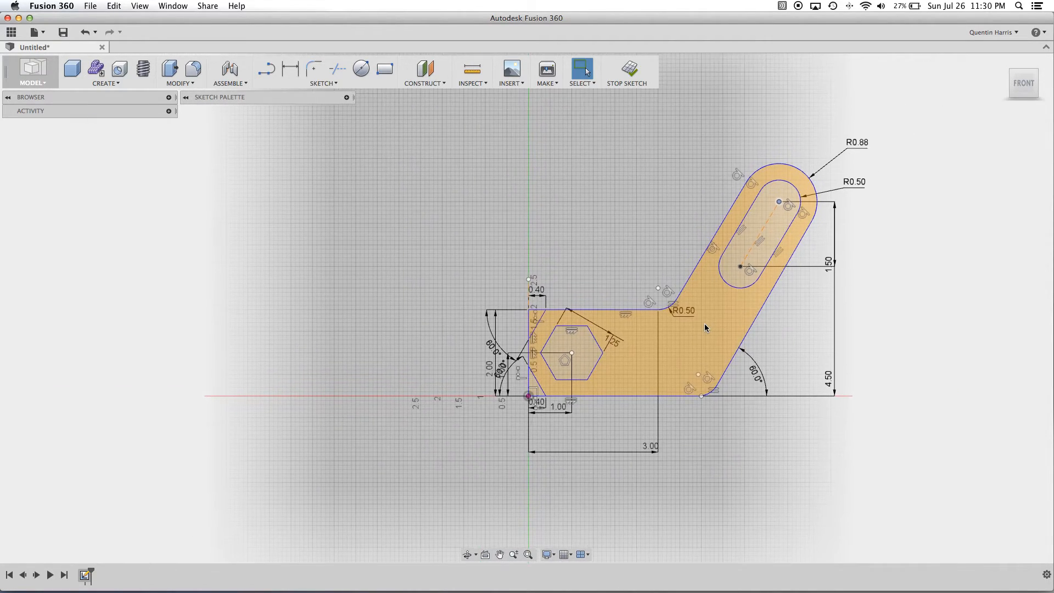
scroll(705, 323, "up", 3)
mouse_move(841, 166)
left_mouse_down()
mouse_move(868, 219)
mouse_move(806, 169)
mouse_move(825, 169)
left_mouse_up()
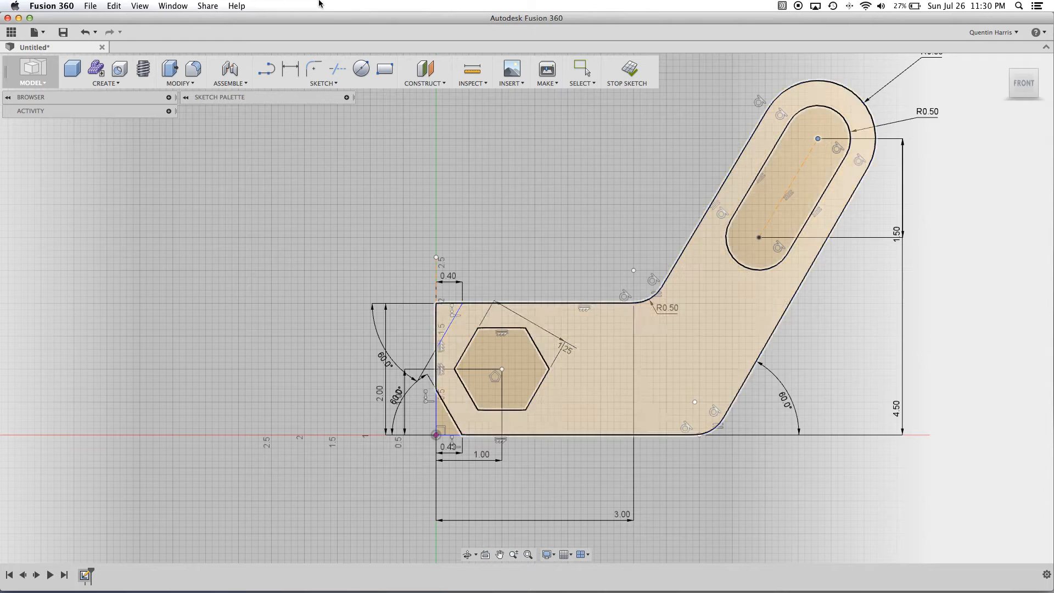
Dimension the angle between the arm's upper slanted edge and the profile's bottom edge as 60 degrees
left_click(287, 75)
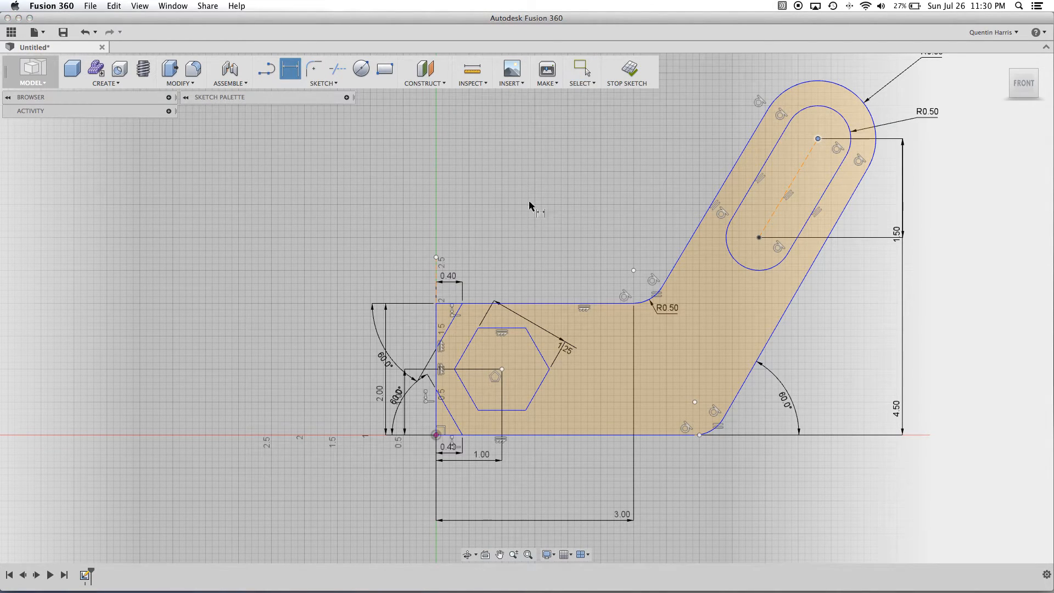
left_click(684, 250)
left_click(653, 435)
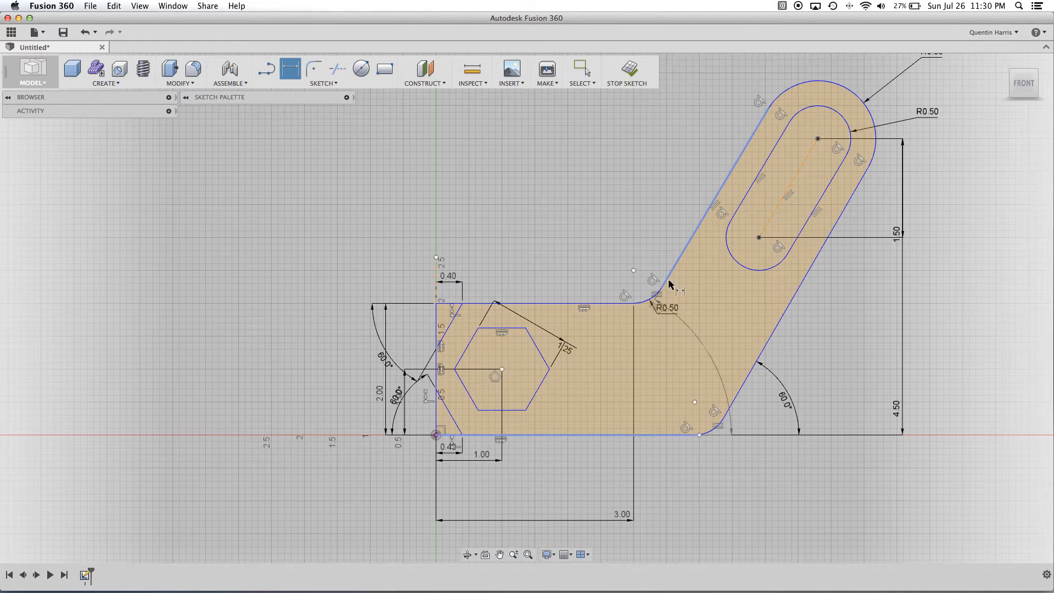
left_click(760, 202)
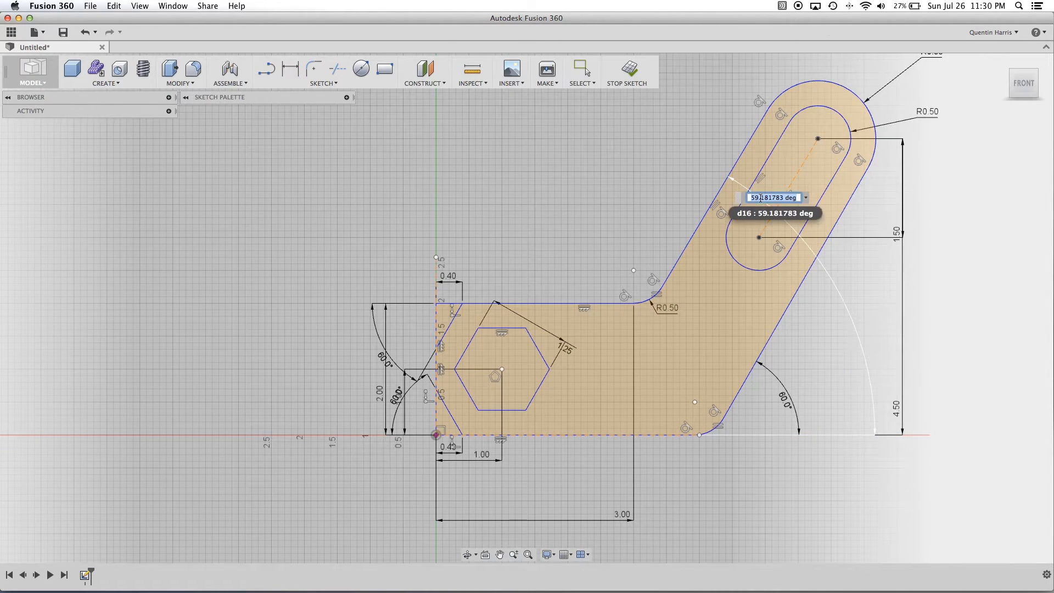
type("60")
key("Return")
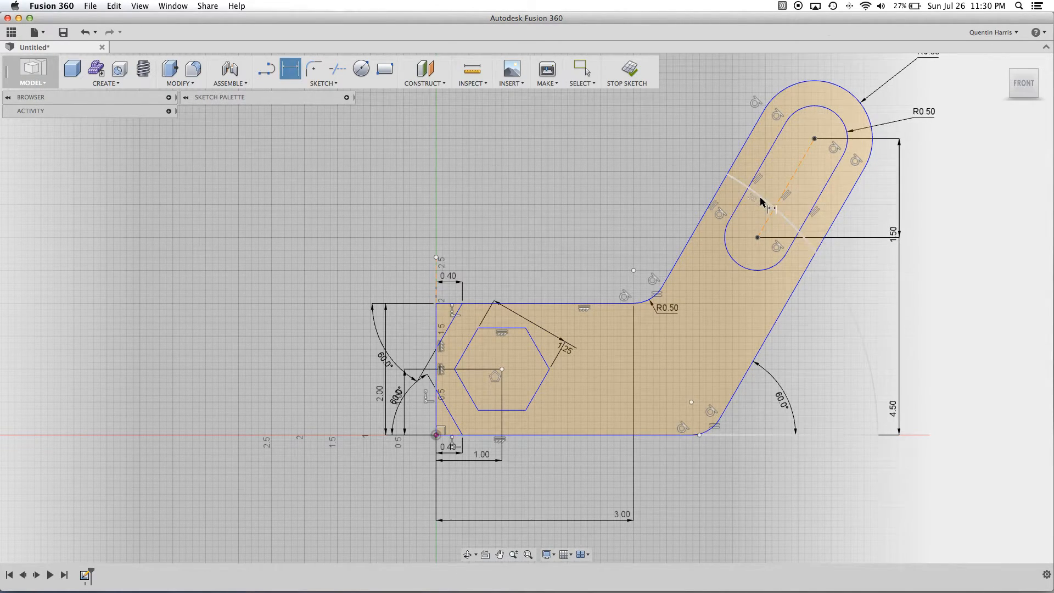
key("Escape")
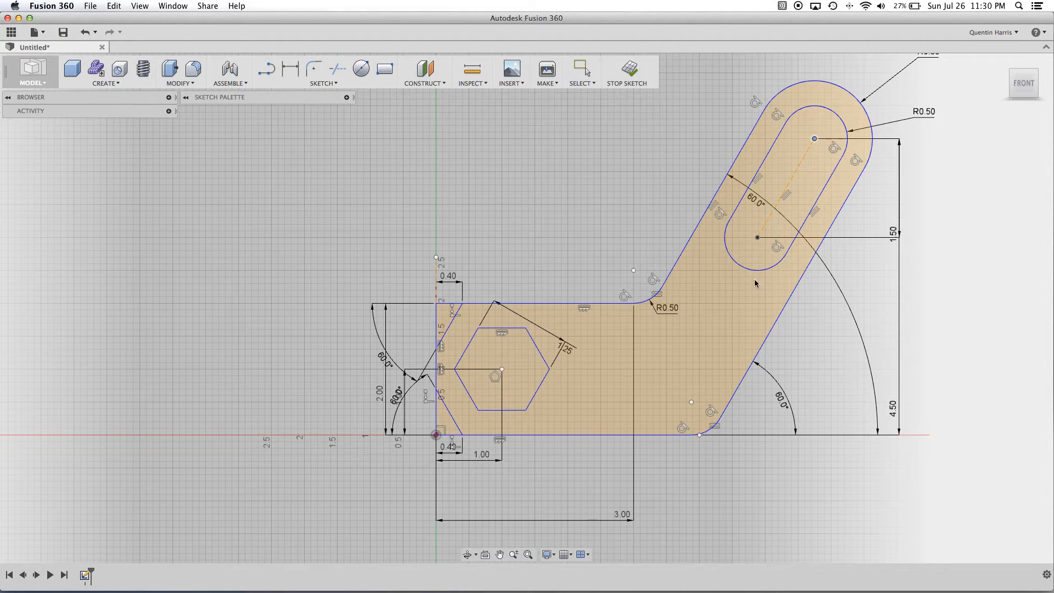
Move the arm's new 60-degree angle label out of the slot to the space beyond the arm's lower slanted edge
scroll(901, 451, "down", 2)
scroll(891, 433, "up", 2)
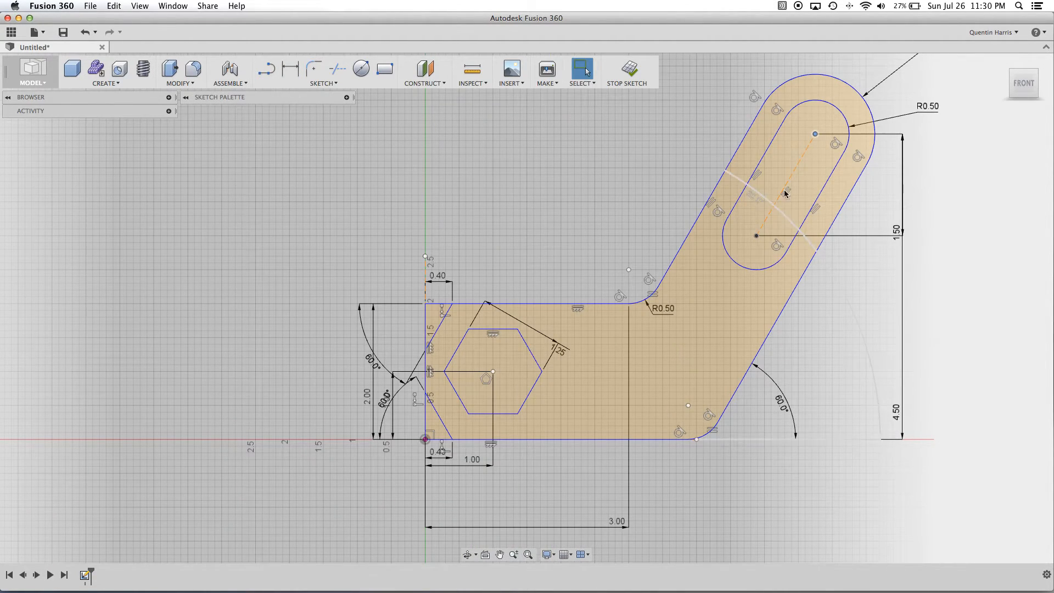
left_click_drag(756, 203, 850, 300)
key("Escape")
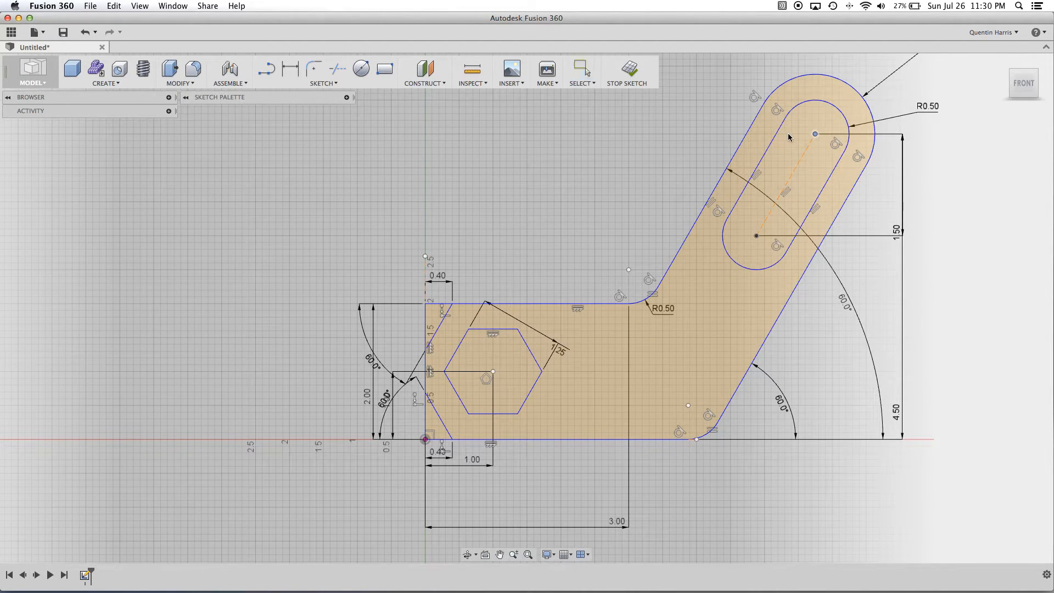
Select the main profile region and examine at an angle whether the upper-left diagonal separates the corner from it
scroll(476, 358, "up", 3)
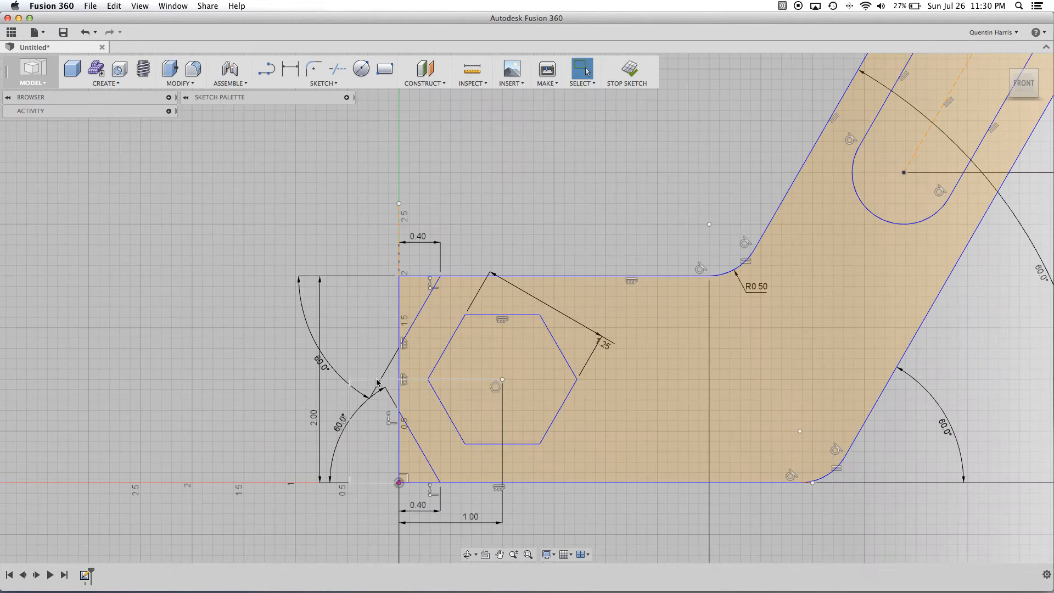
scroll(437, 339, "down", 3)
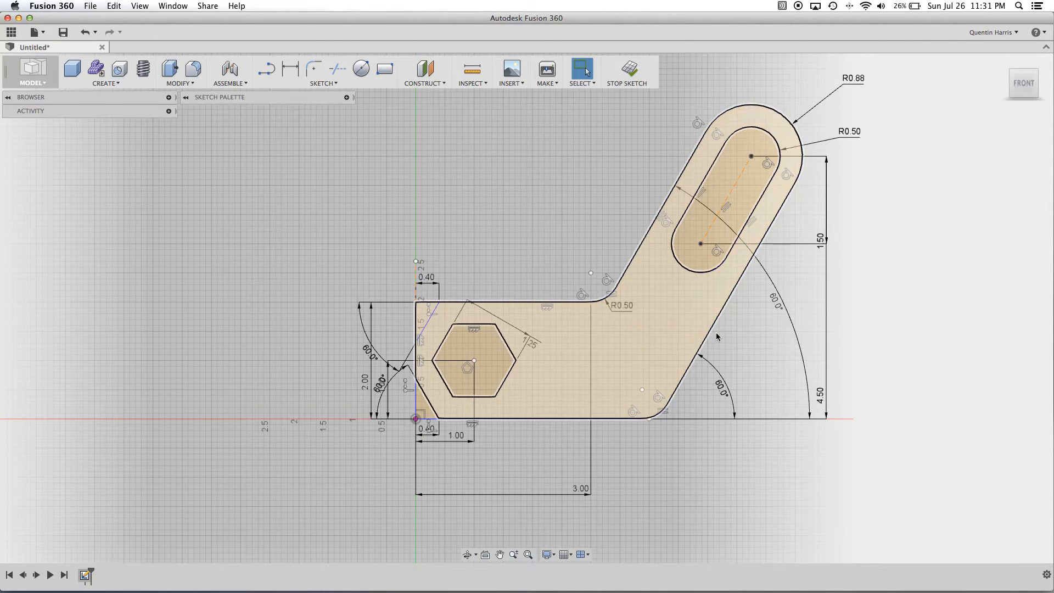
left_click(671, 328)
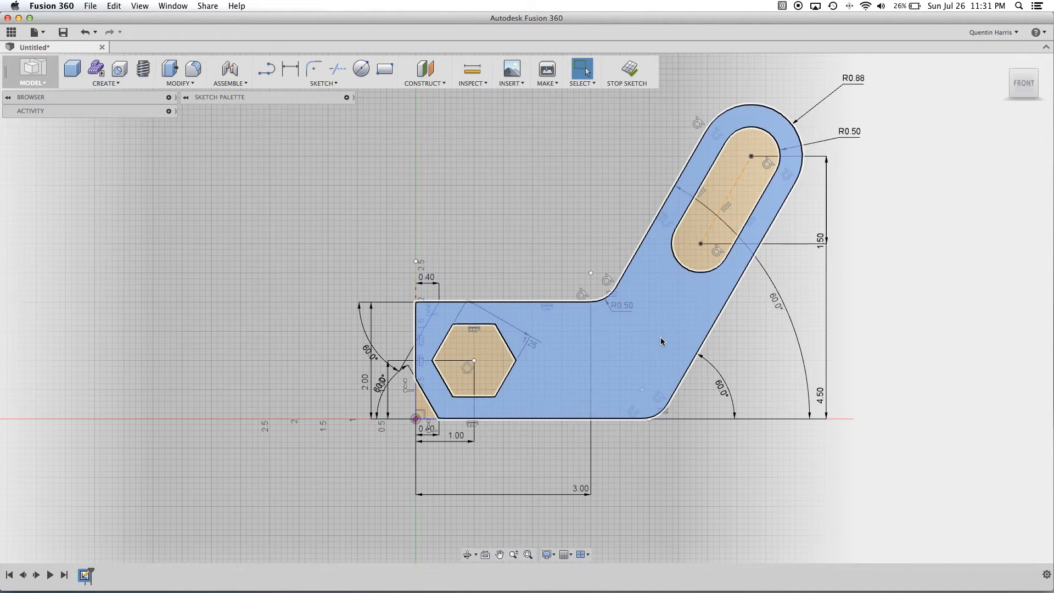
middle_click_drag(660, 340, 644, 358, "shift")
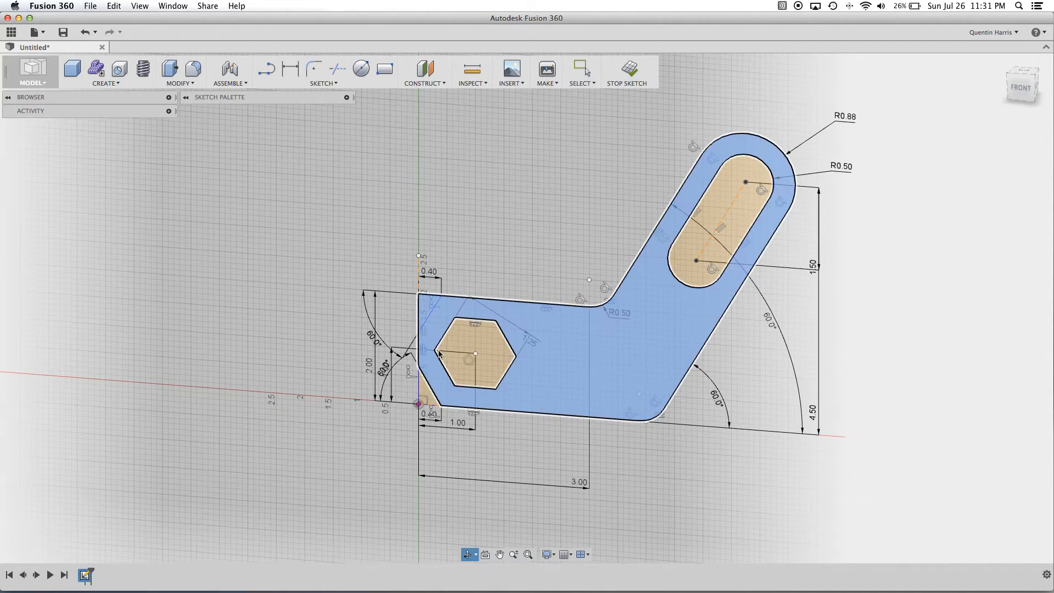
scroll(433, 353, "up", 3)
scroll(433, 354, "down", 5)
left_click(424, 300)
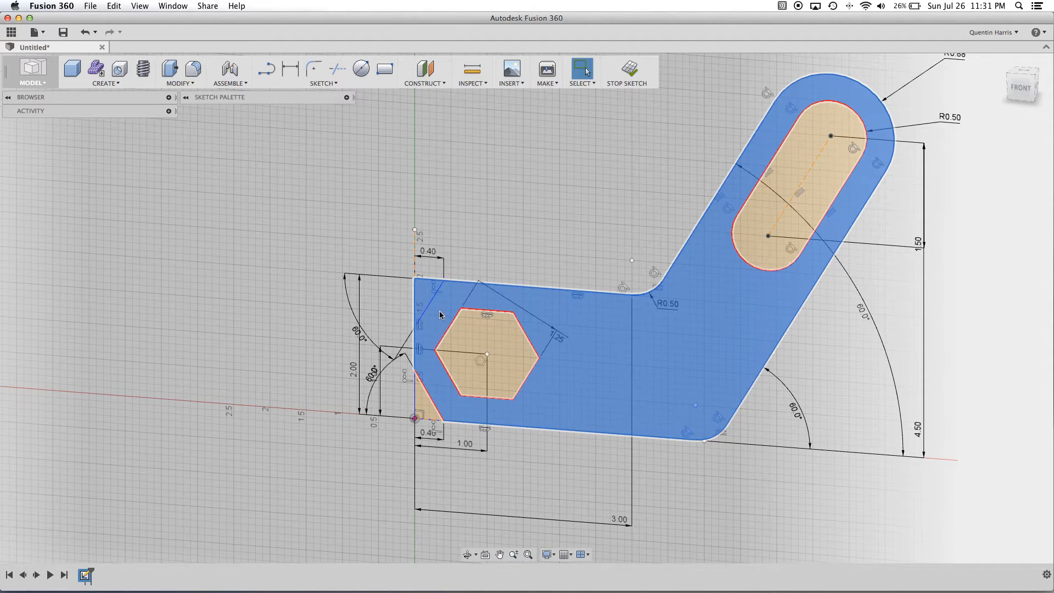
left_click(612, 216)
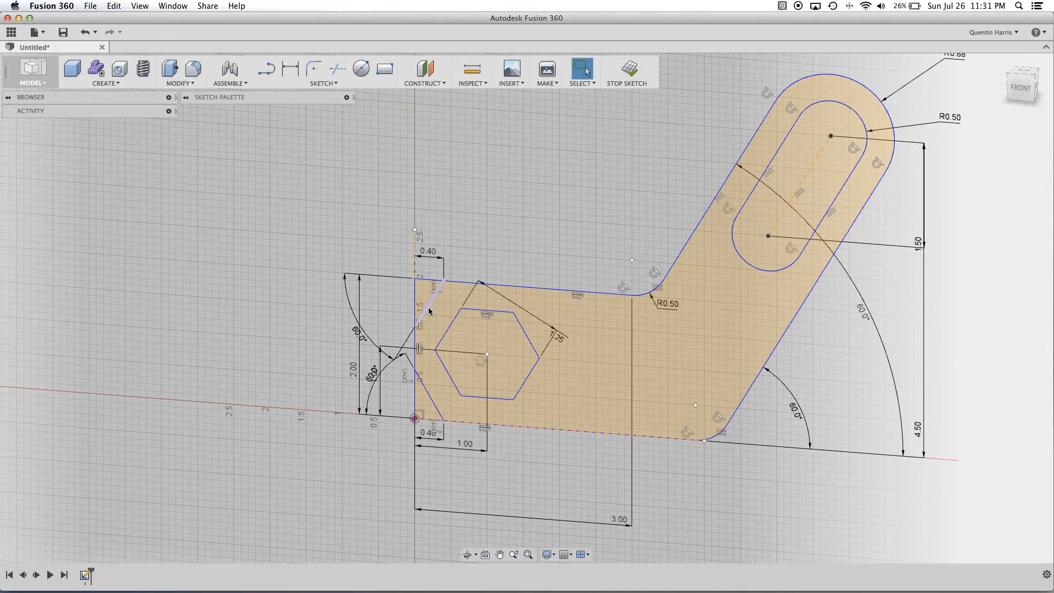
left_click(450, 310)
scroll(447, 313, "up", 3)
left_click(497, 267)
left_click(548, 244)
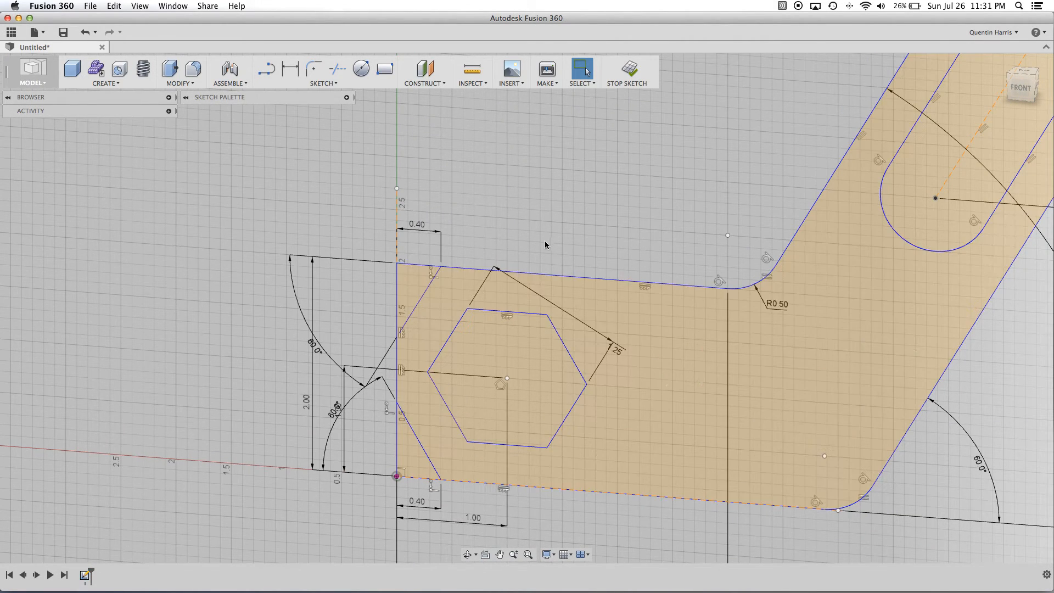
Make the upper-left diagonal's lower endpoint coincident with the profile's left vertical edge and select the main profile region
left_click(399, 334)
left_click(347, 98)
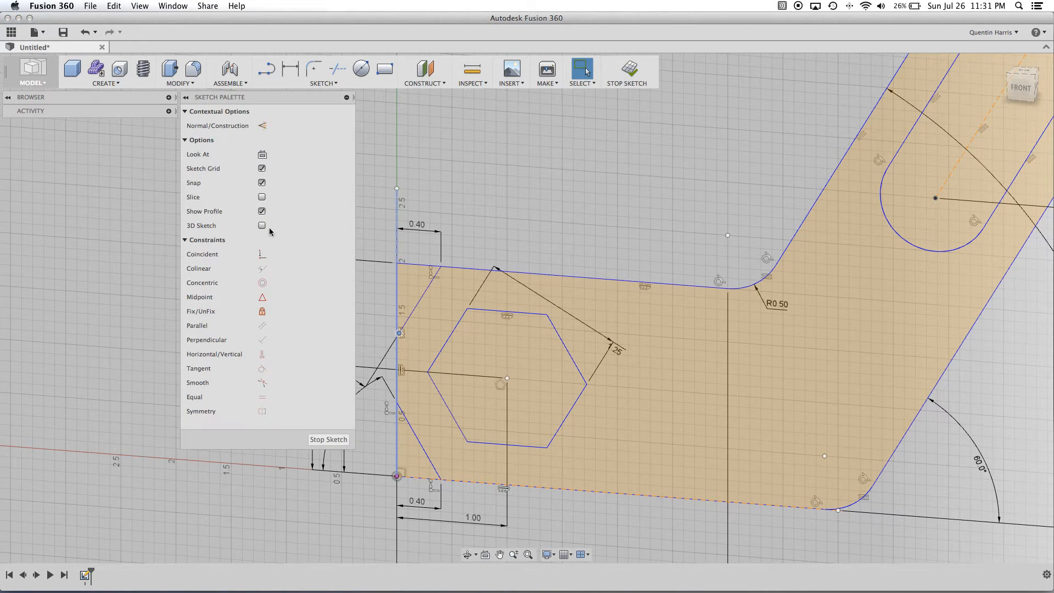
left_click(262, 253)
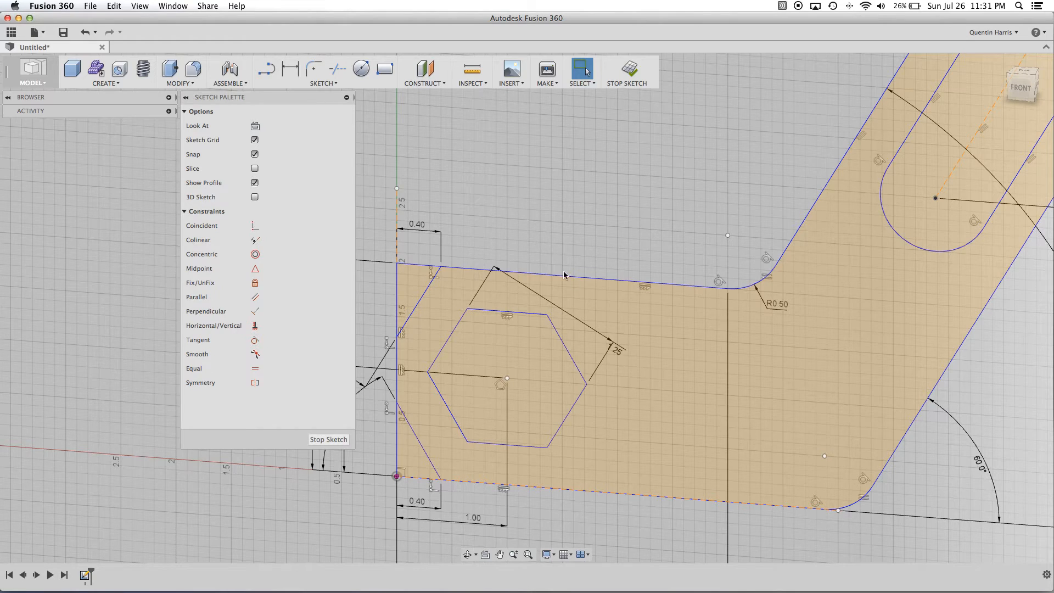
left_click(690, 422)
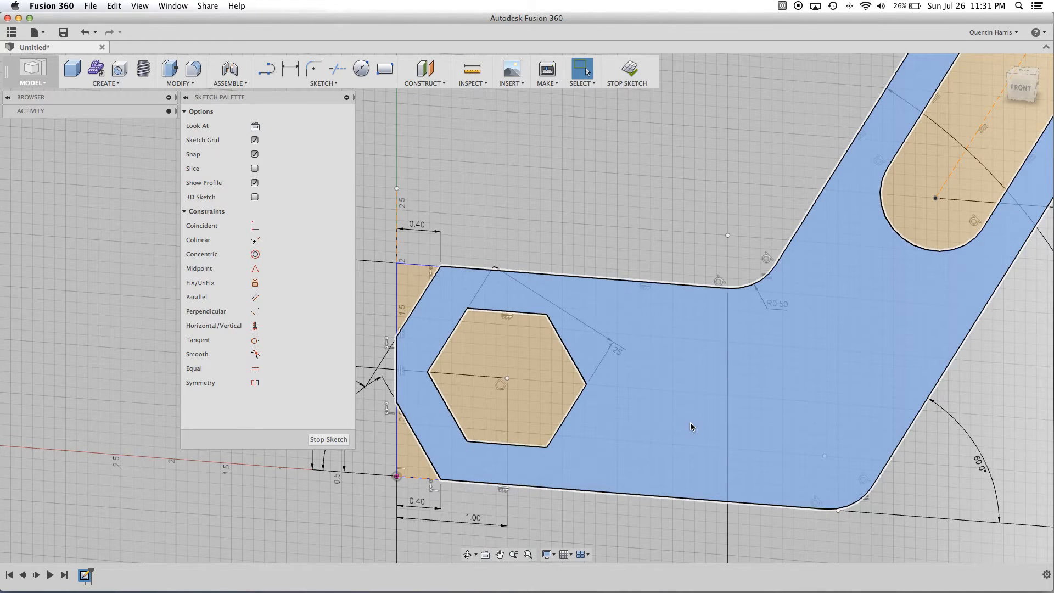
scroll(690, 421, "down", 3)
left_click(705, 362)
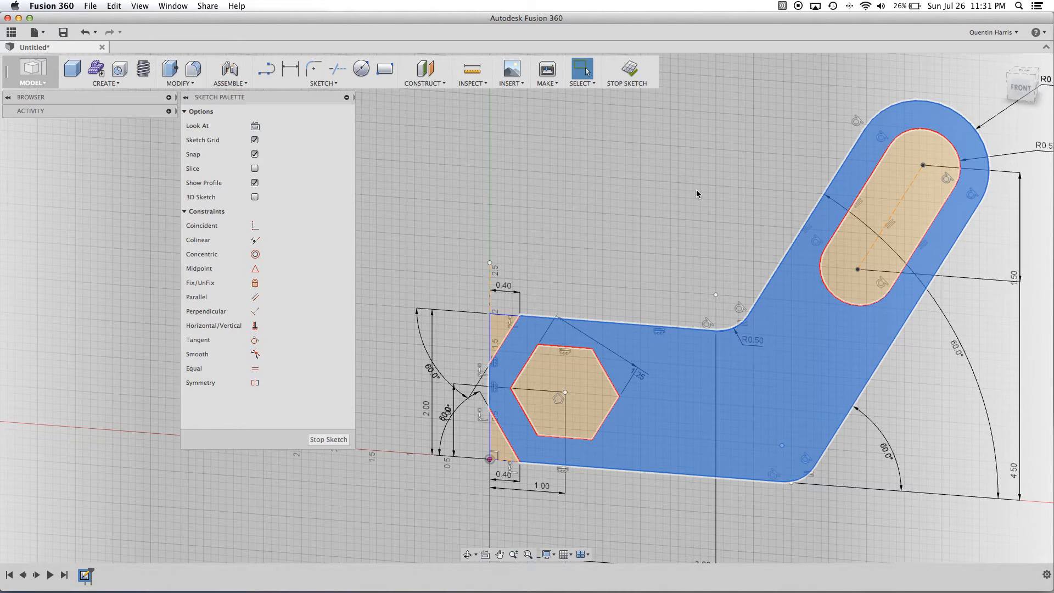
Examine the selected main profile region head-on and at an angle, including the boundaries of its corners and cutouts
scroll(697, 189, "down", 2)
mouse_move(696, 189)
middle_mouse_down()
mouse_move(680, 177)
mouse_move(689, 183)
middle_mouse_up()
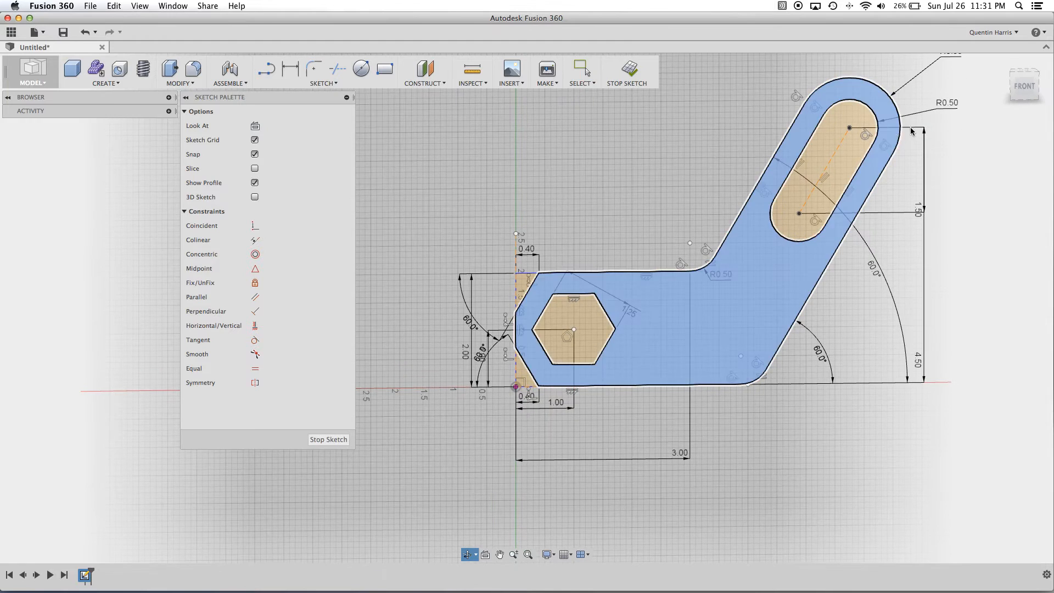
left_click(1021, 87)
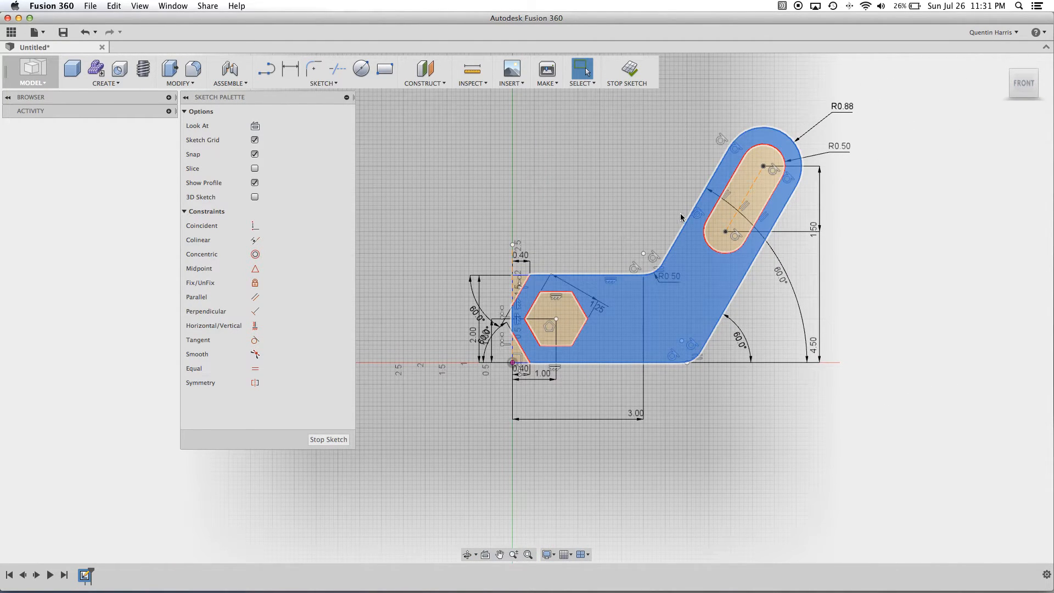
mouse_move(680, 217)
middle_mouse_down("shift")
mouse_move(643, 245)
mouse_move(653, 223)
mouse_move(645, 232)
middle_mouse_up("shift")
scroll(683, 357, "up", 3)
scroll(682, 357, "down", 3)
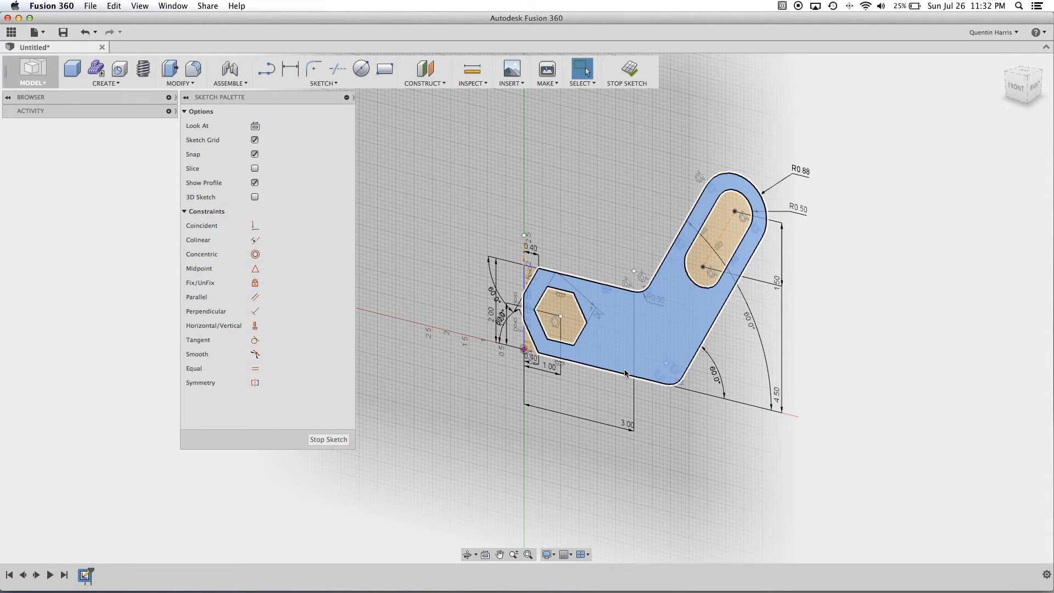
mouse_move(708, 318)
middle_mouse_down("shift")
mouse_move(742, 225)
mouse_move(701, 262)
mouse_move(805, 305)
mouse_move(730, 236)
mouse_move(718, 197)
middle_mouse_up("shift")
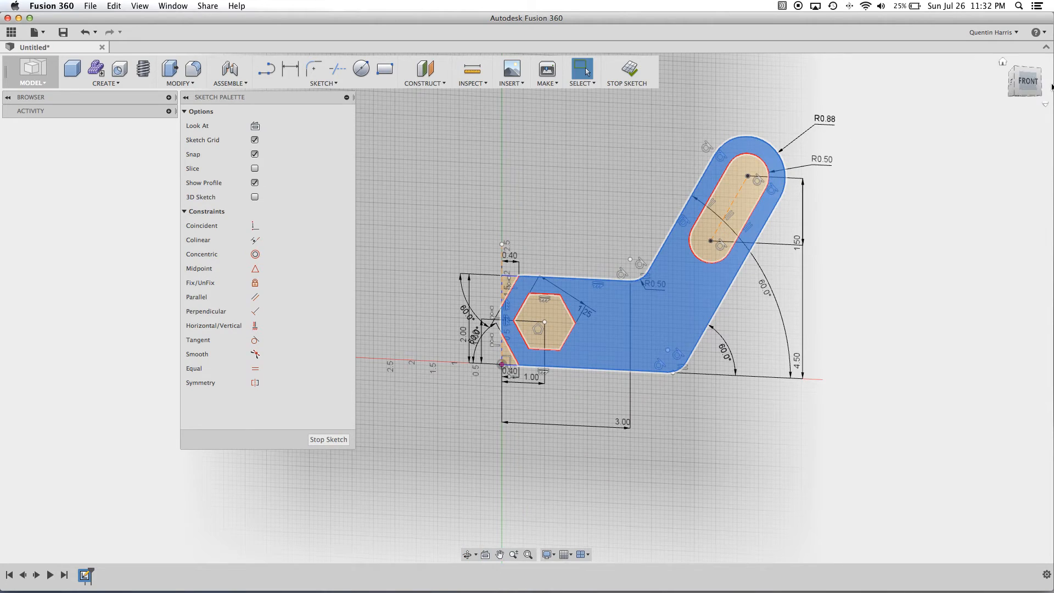
left_click(1026, 82)
mouse_move(622, 193)
middle_mouse_down("shift")
mouse_move(619, 168)
mouse_move(595, 182)
mouse_move(603, 233)
middle_mouse_up("shift")
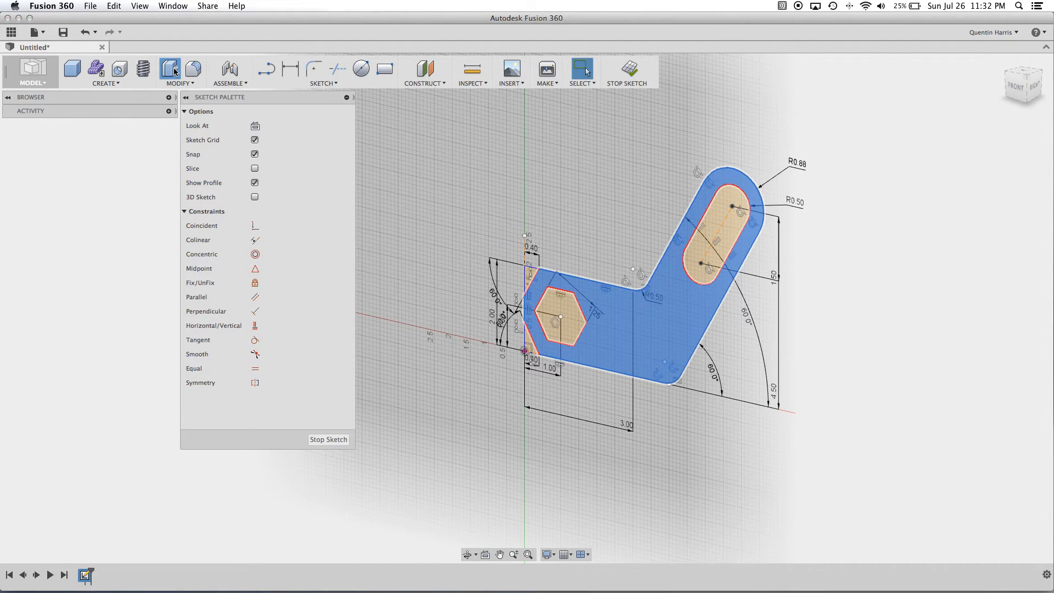
Preview extruding the main profile region as a new body at distances of 20 in, 2 in and 0.80 in
left_click(174, 70)
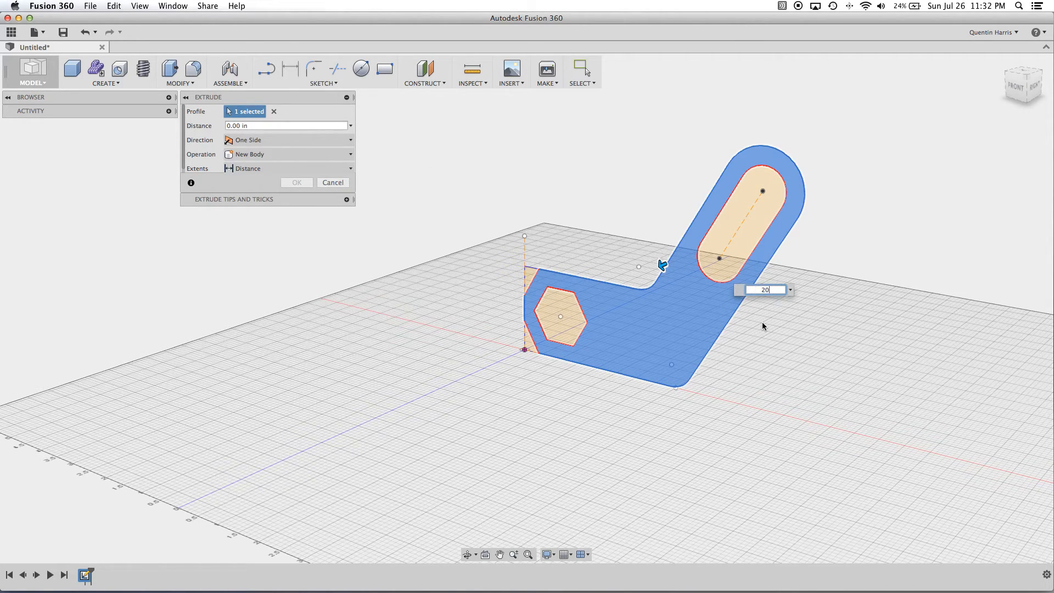
type("20")
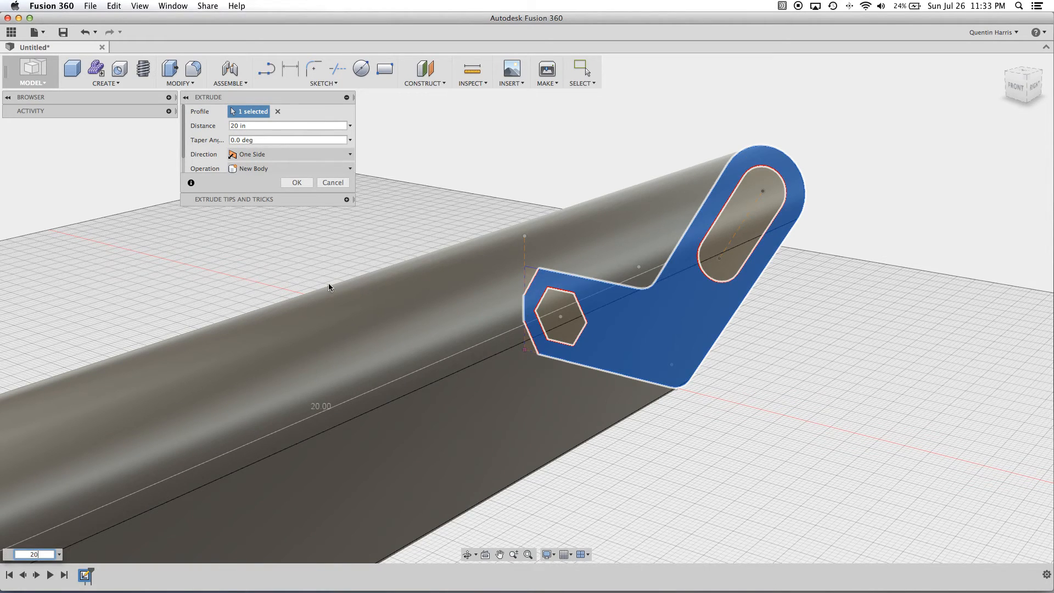
left_click(235, 126)
key("BackSpace")
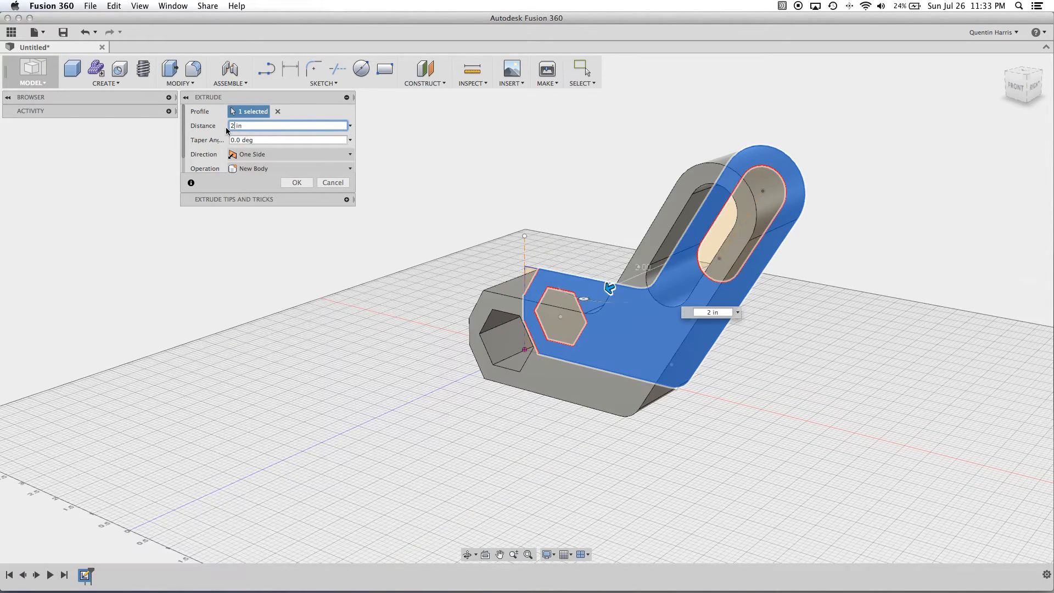
left_click_drag(610, 291, 648, 387)
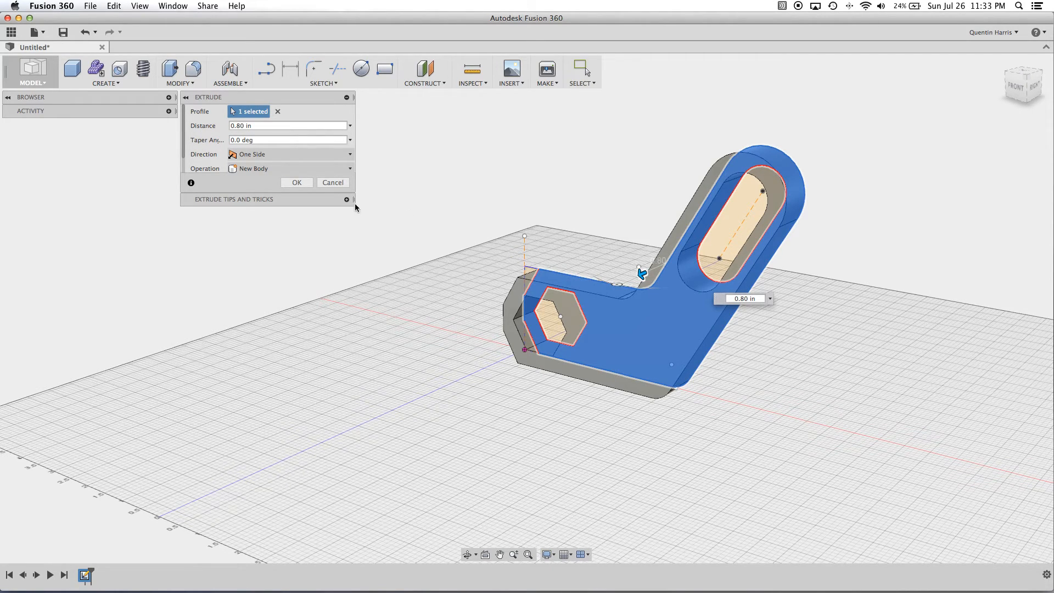
scroll(322, 166, "down", 2)
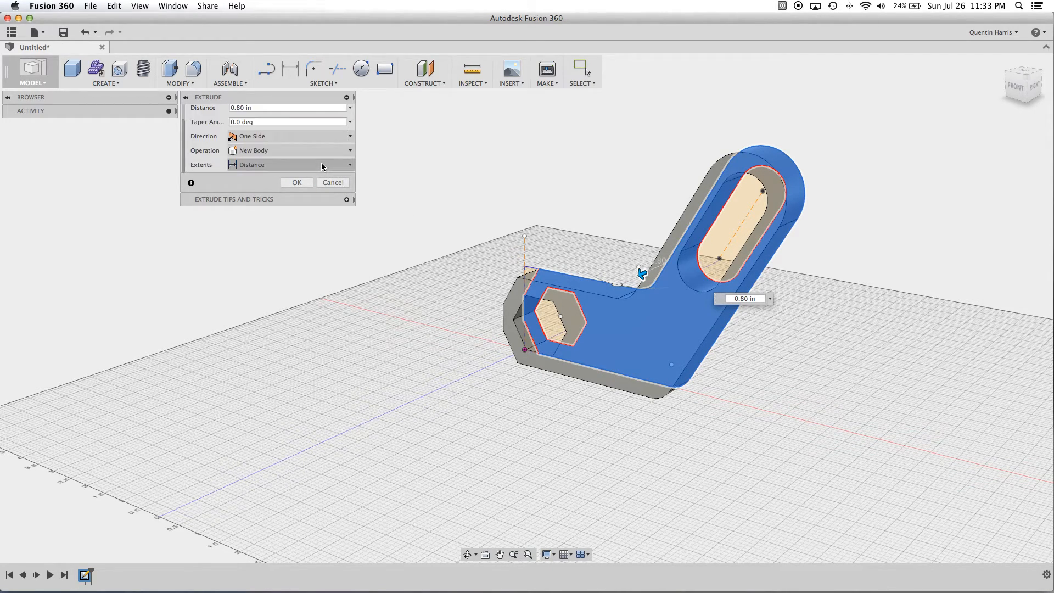
scroll(323, 167, "up", 2)
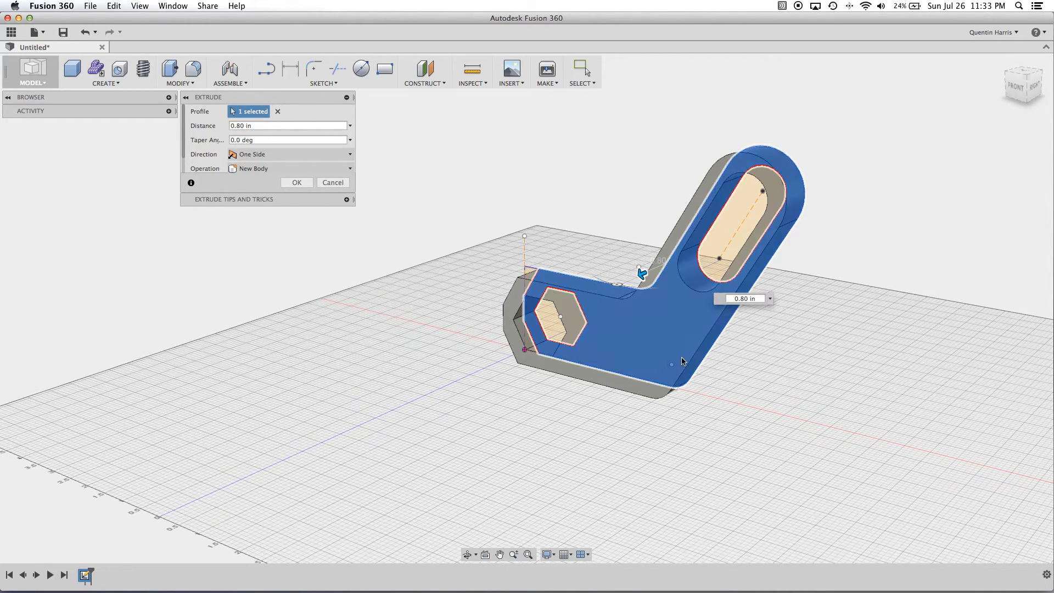
Try the hexagon and the slot individually as the extrusion profile, and cancel the extrusion
left_click(278, 112)
left_click(576, 313)
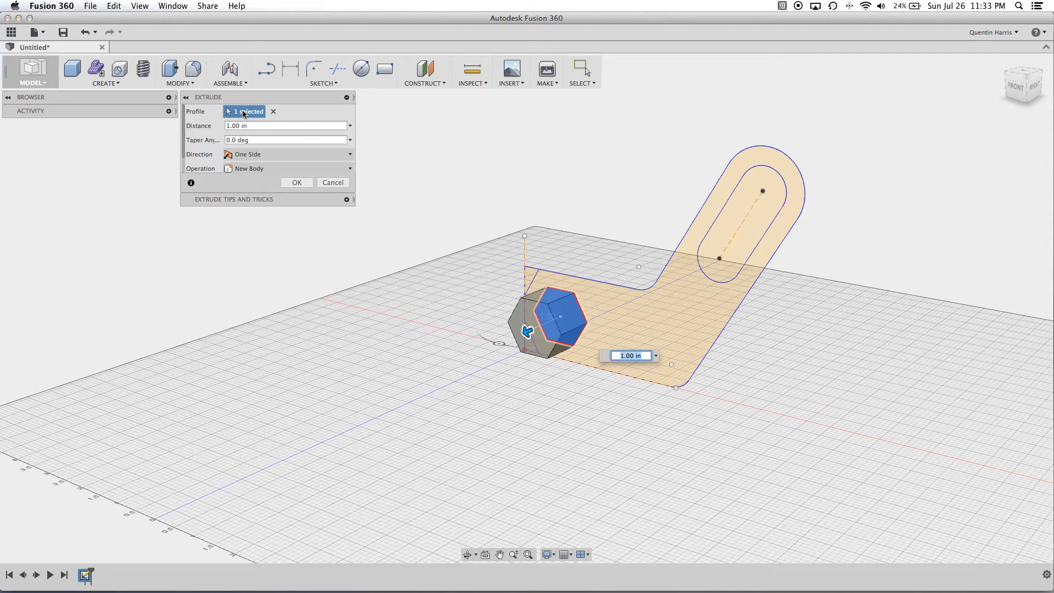
left_click(274, 112)
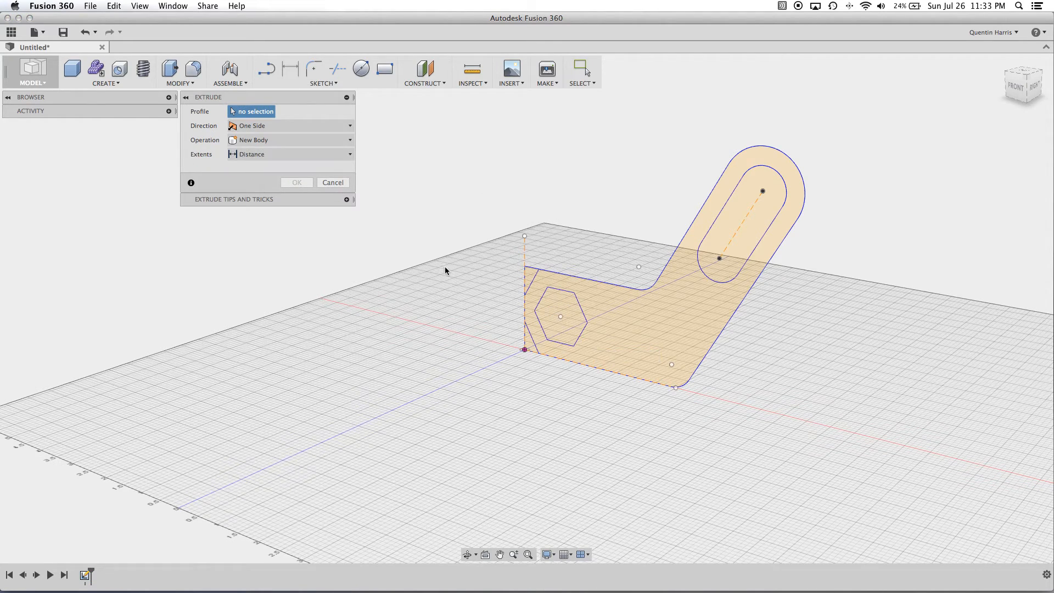
left_click(755, 237)
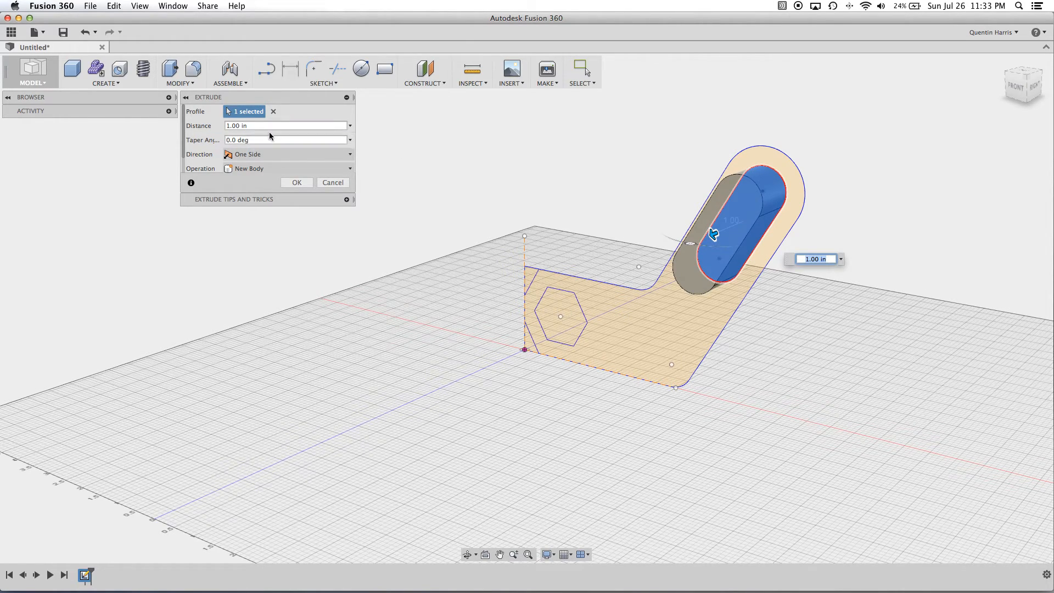
left_click(275, 112)
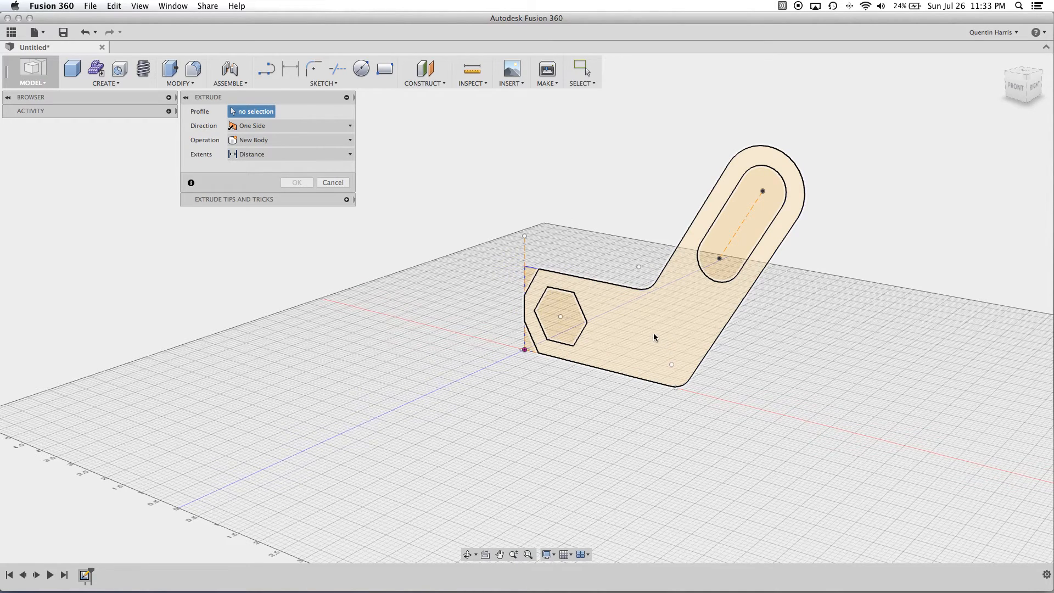
middle_click_drag(651, 335, 663, 334, "shift")
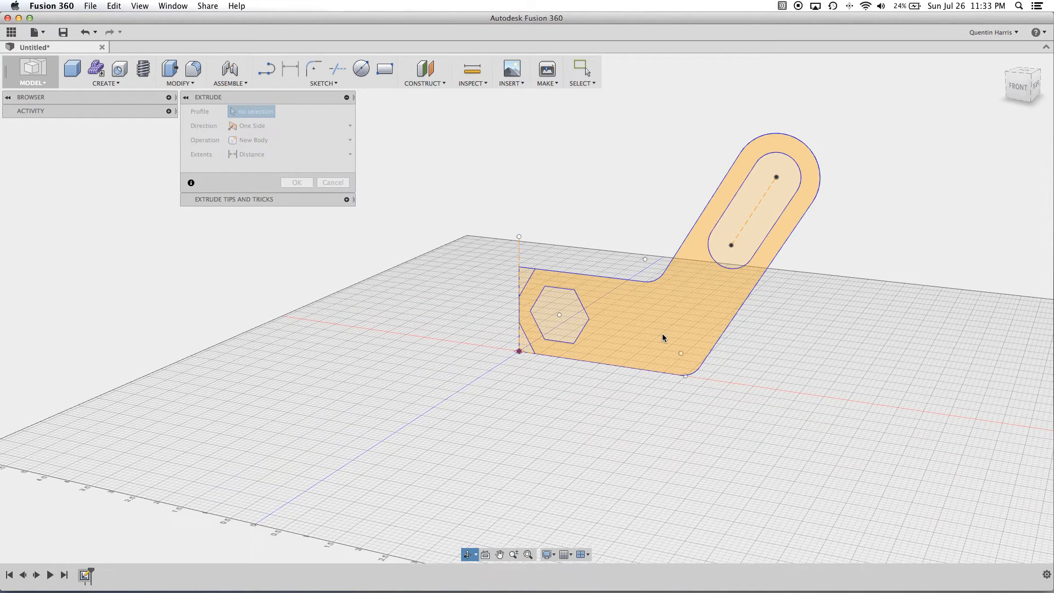
left_click(331, 183)
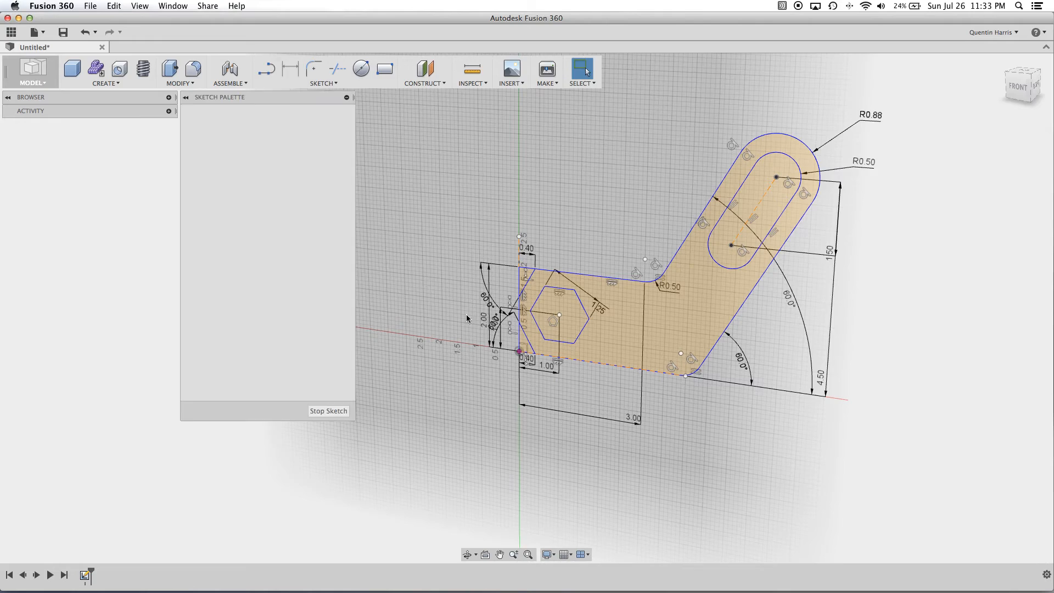
Preview extruding the hexagon and the slot together to 1.70 in, and the hexagon alone at the same distance
left_click(573, 306)
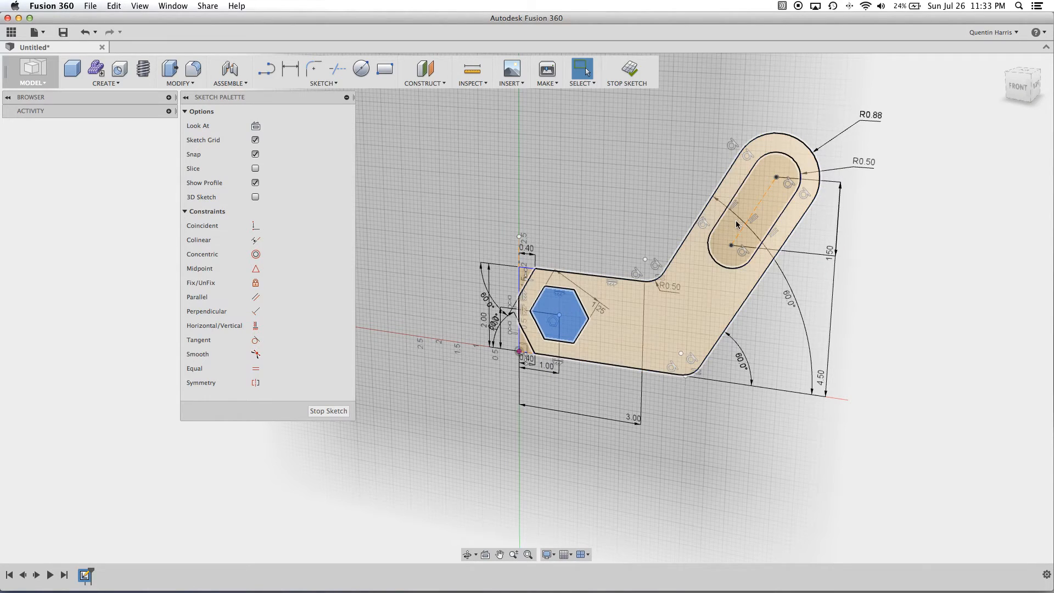
left_click(768, 213, "shift")
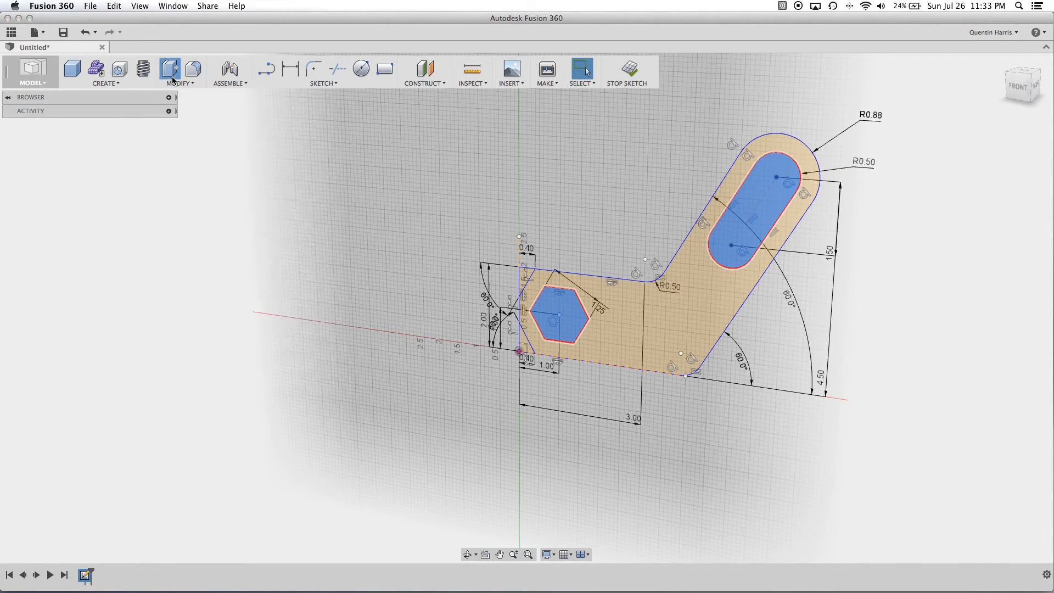
left_click(170, 69)
left_click_drag(744, 250, 717, 300)
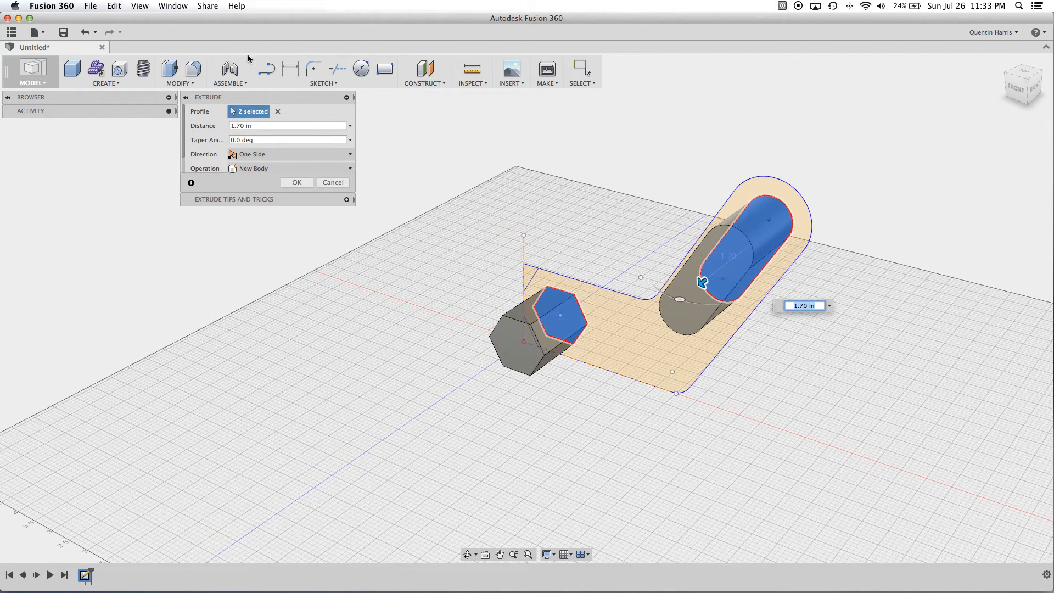
left_click(278, 113)
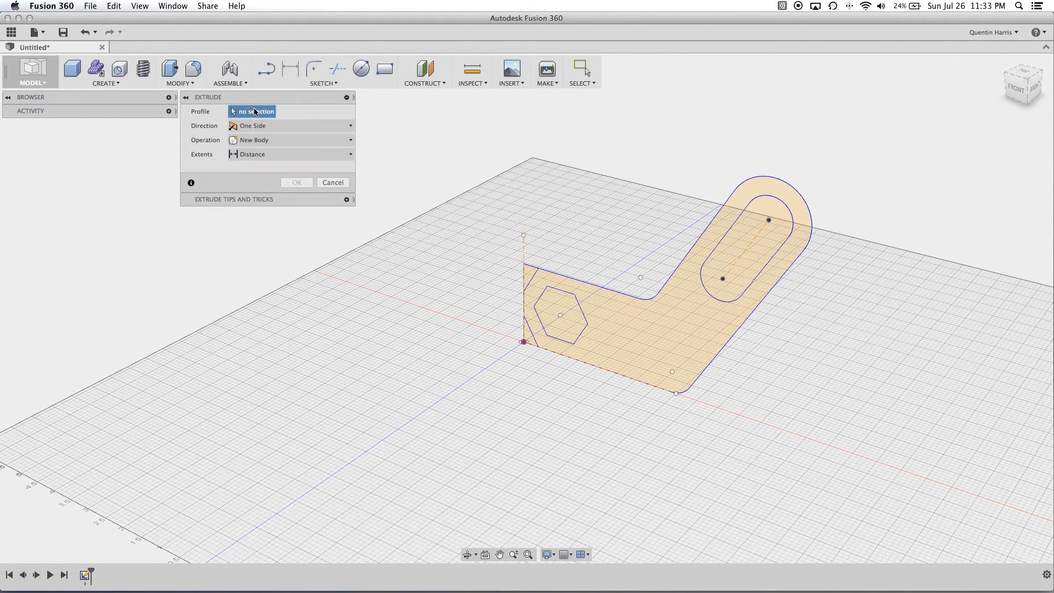
left_click(562, 313)
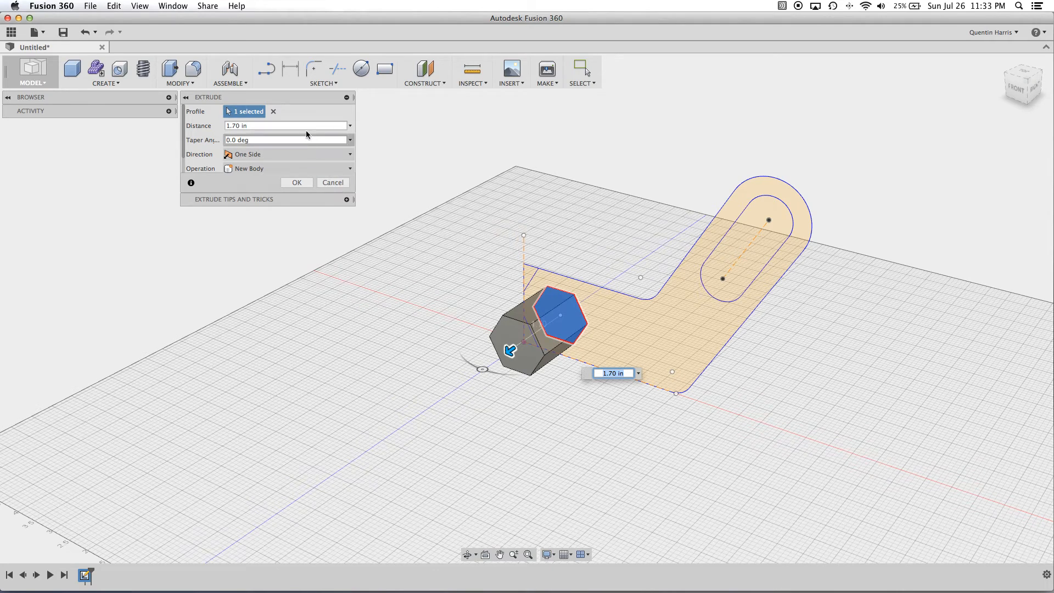
Replace the extrusion's profile with the main region around the cutouts and set the distance to 1 in
left_click(276, 111)
left_click(621, 322)
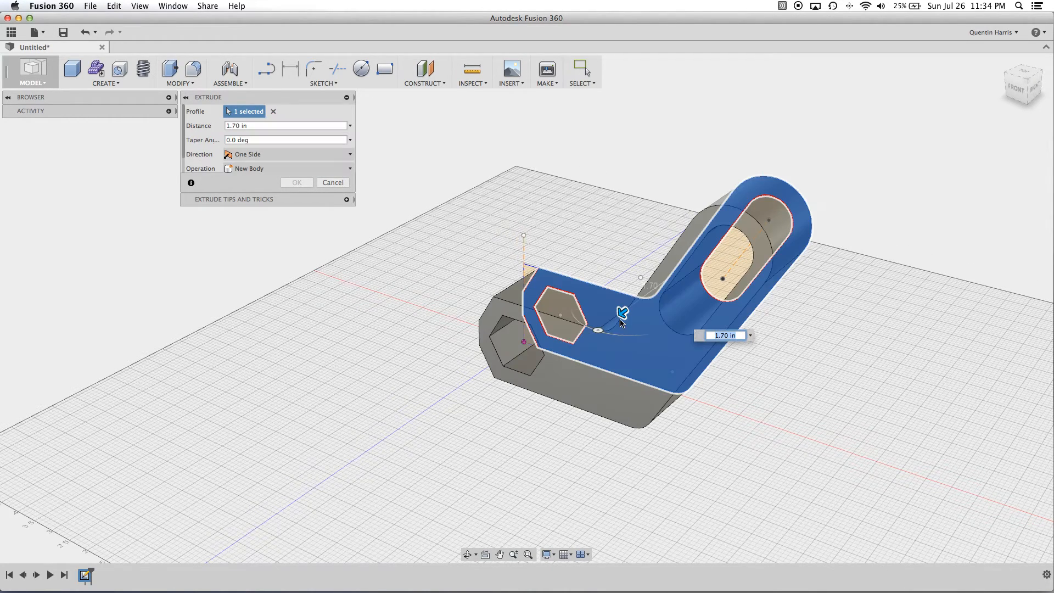
double_click(238, 125)
type("1")
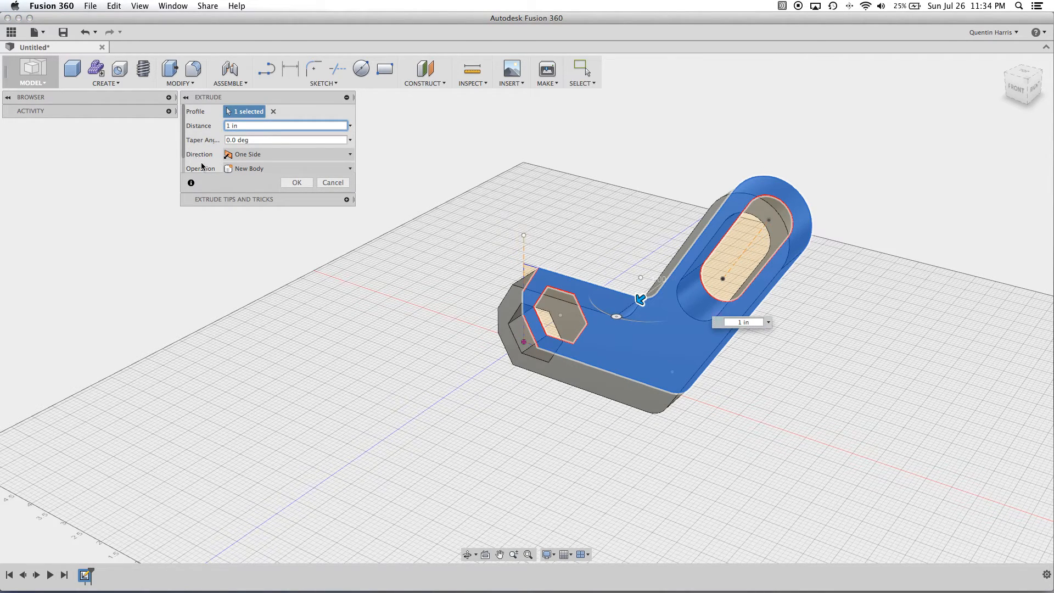
Try taper angles of 50 and 5 degrees on the main region's extrusion
scroll(201, 159, "down", 2)
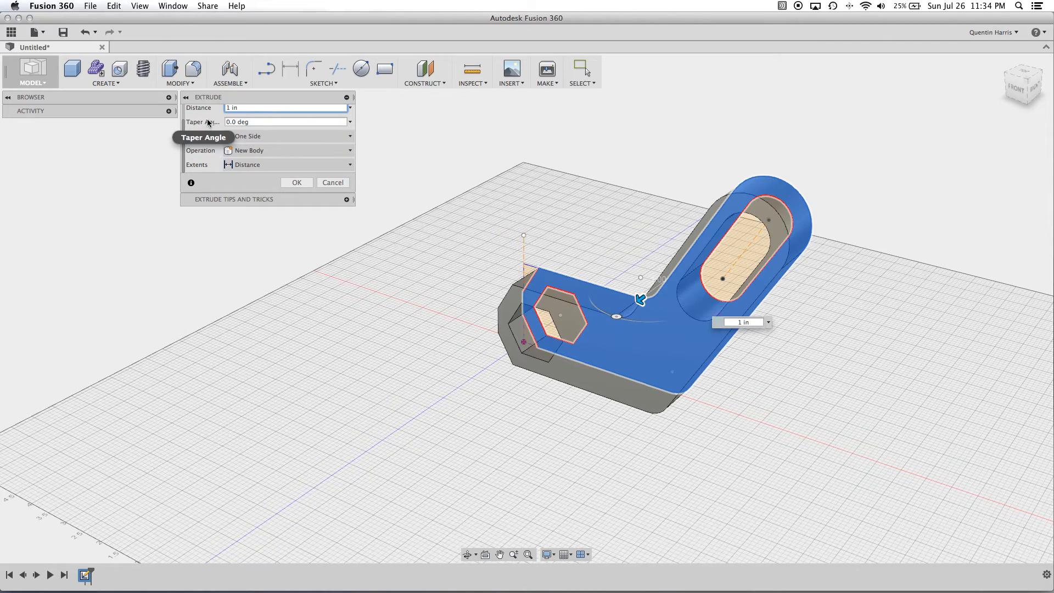
left_click(230, 121)
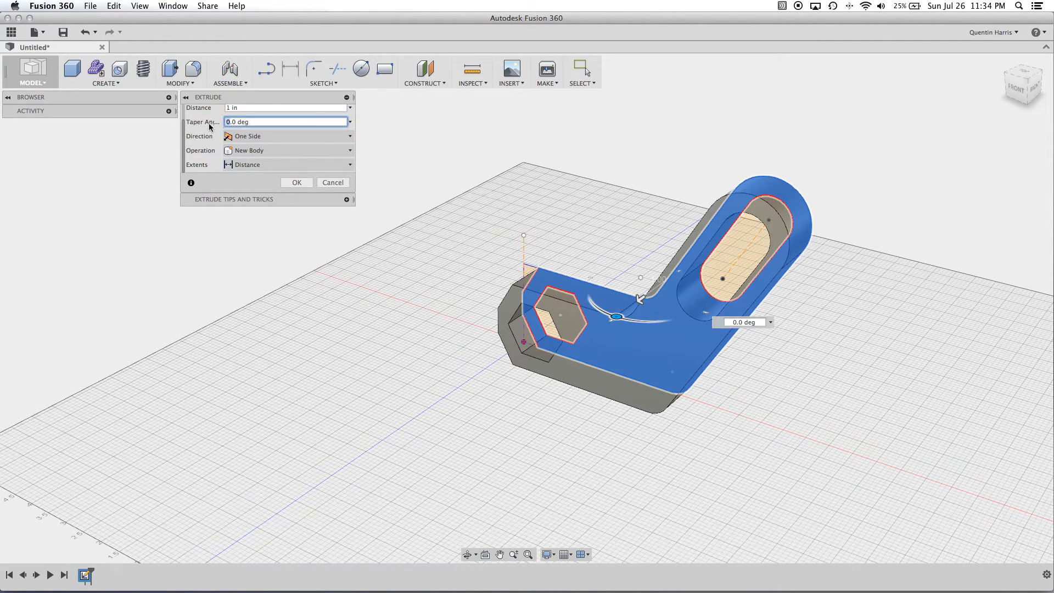
type("50")
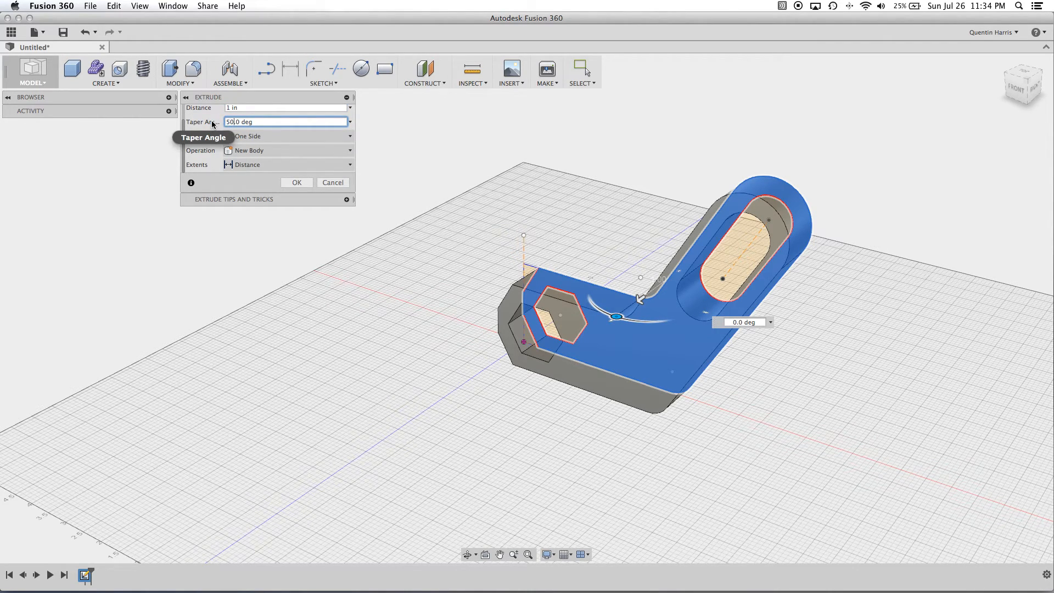
key("BackSpace")
key("BackSpace")
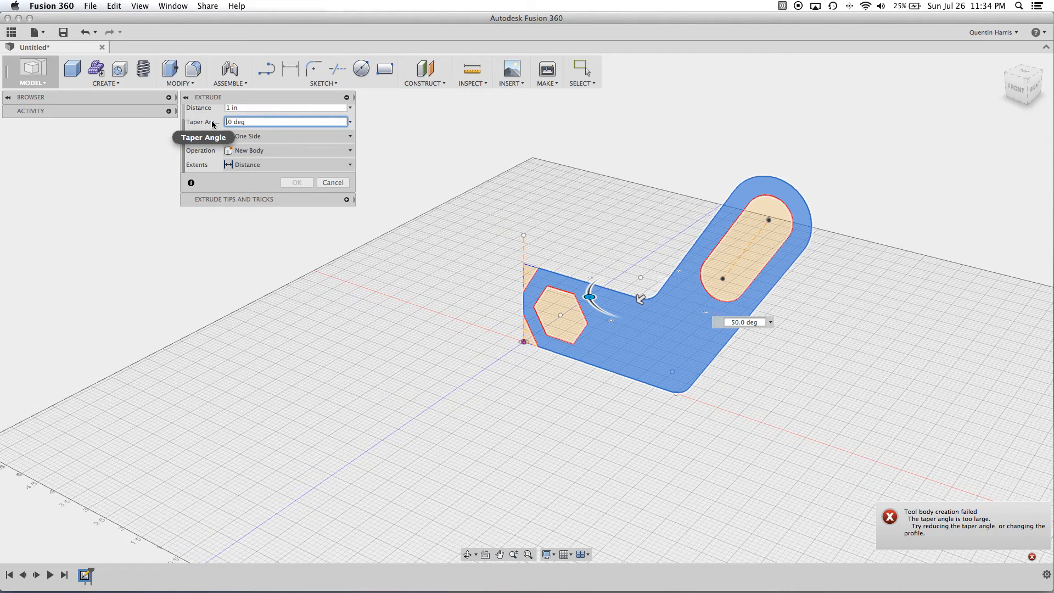
type("5.")
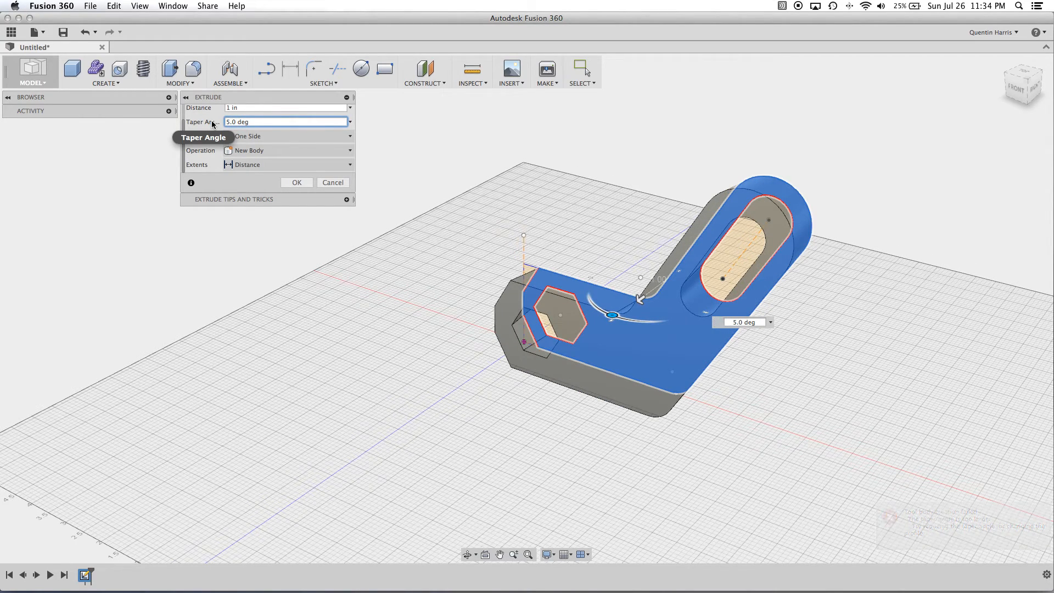
Set the extrusion's taper angle to 1 degree
middle_click_drag(572, 328, 637, 334, "shift")
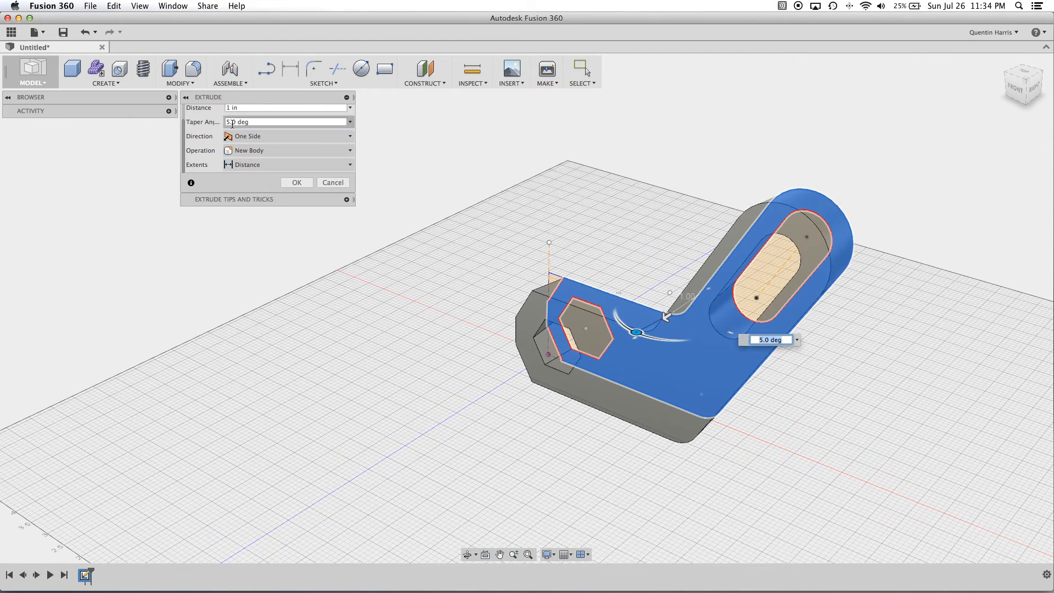
left_click_drag(230, 123, 174, 139)
type("1")
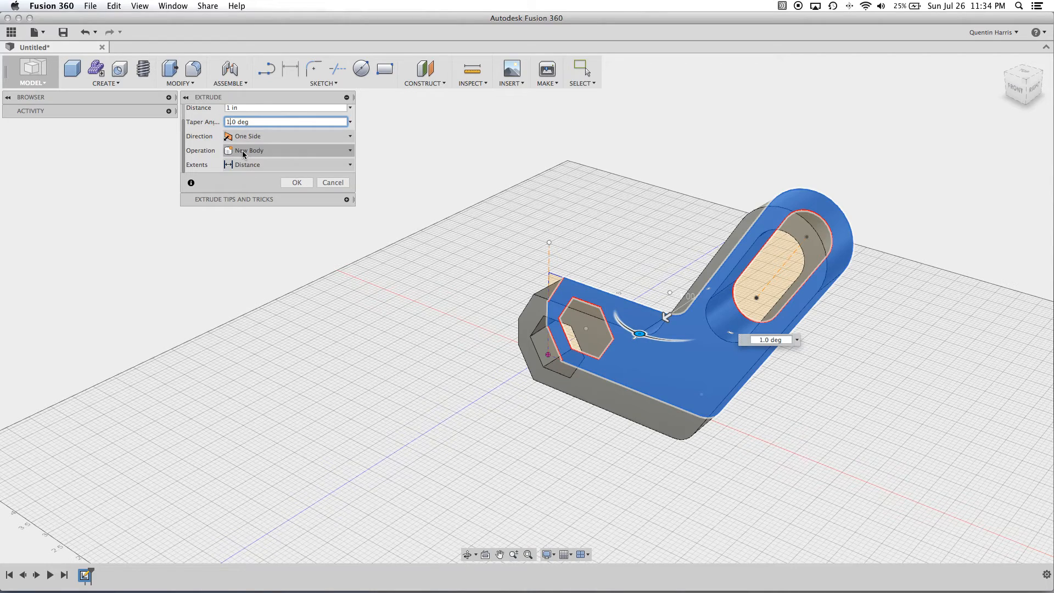
Set the taper angle to 0 degrees and try a Two Side extrusion with 3 in on the second side
key("BackSpace")
type("0")
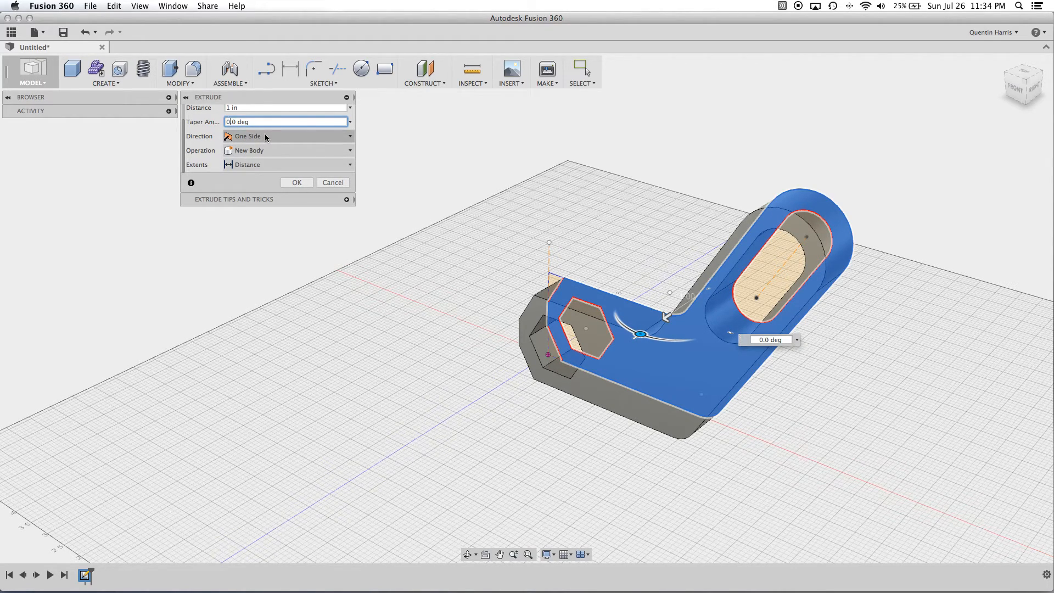
left_click(264, 136)
left_click(264, 159)
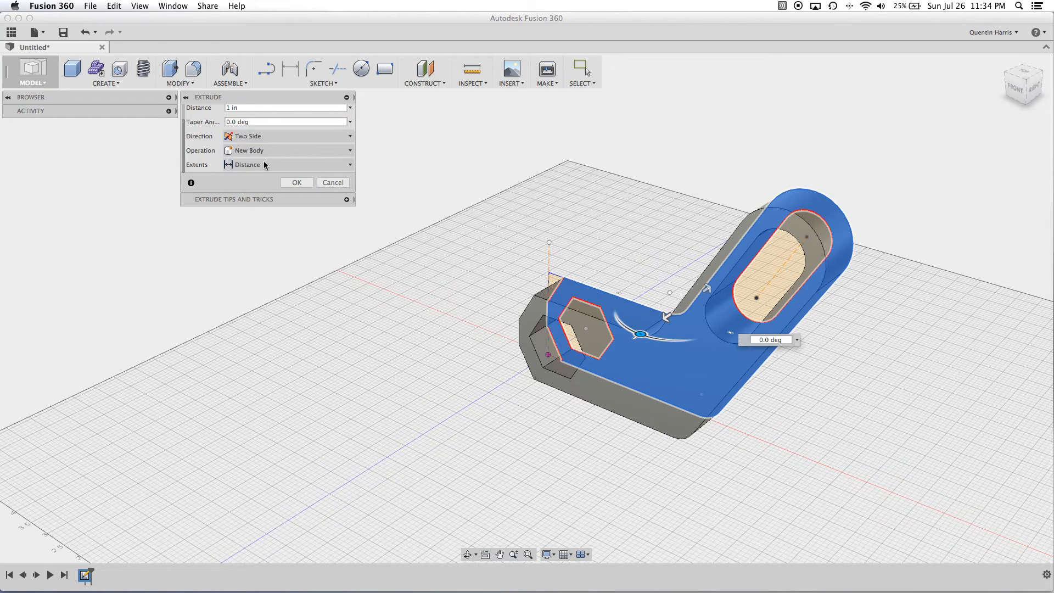
middle_click_drag(462, 372, 720, 111, "shift")
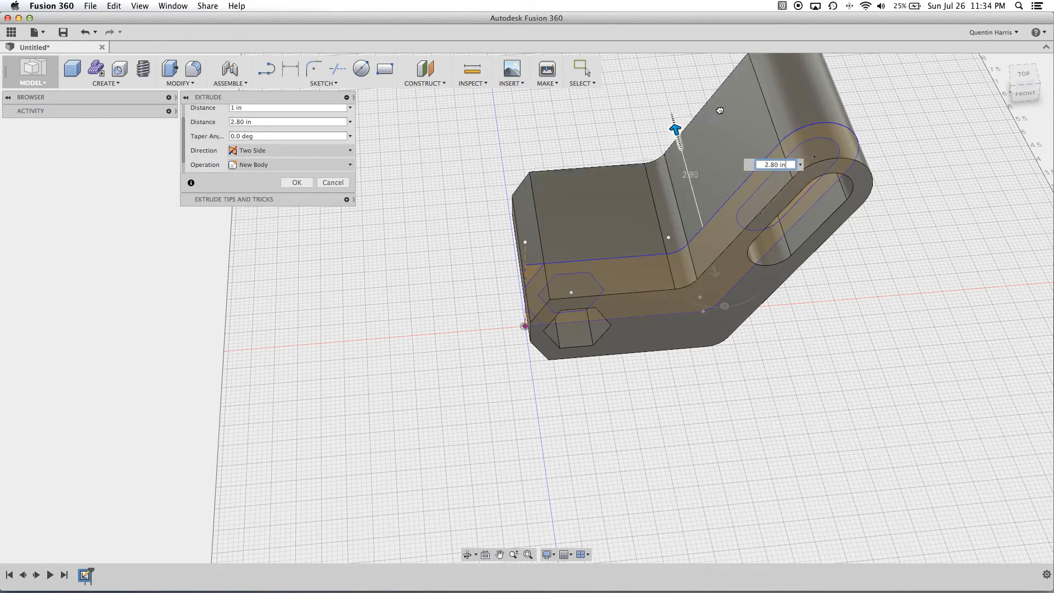
type("3")
key("Return")
left_click(716, 272)
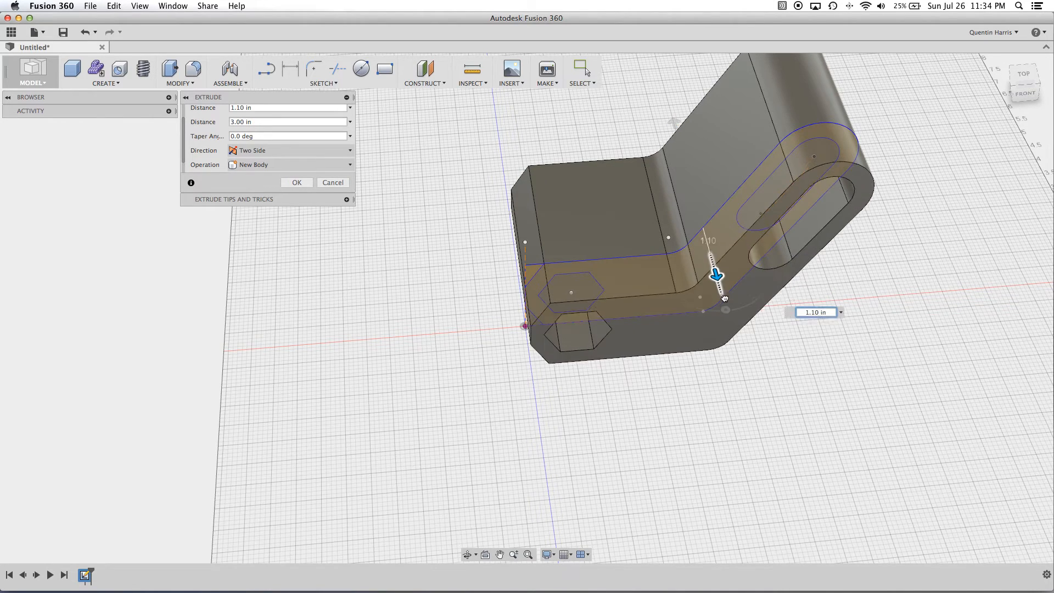
Try the main region's extrusion as One Side at 1.90 in and as Symmetric at 3.60 in
left_click(267, 151)
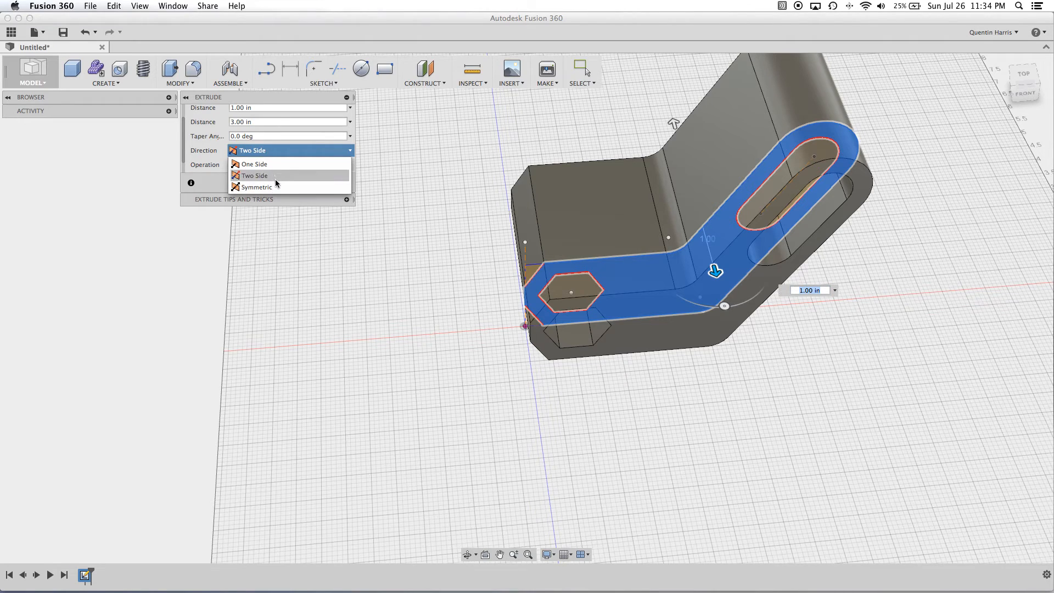
left_click(263, 164)
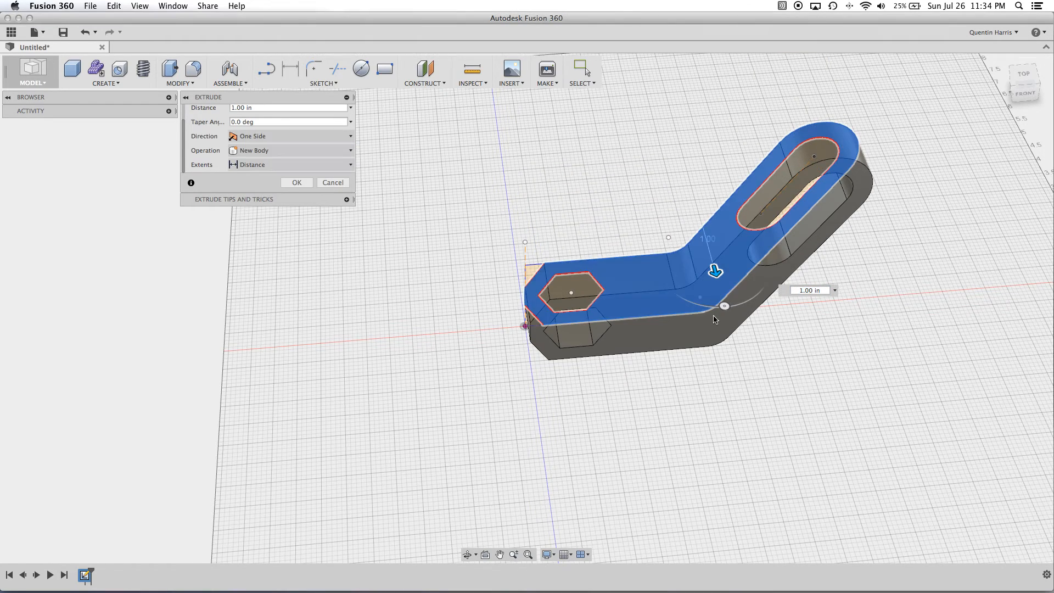
left_click_drag(715, 270, 723, 304)
left_click(260, 138)
left_click(271, 176)
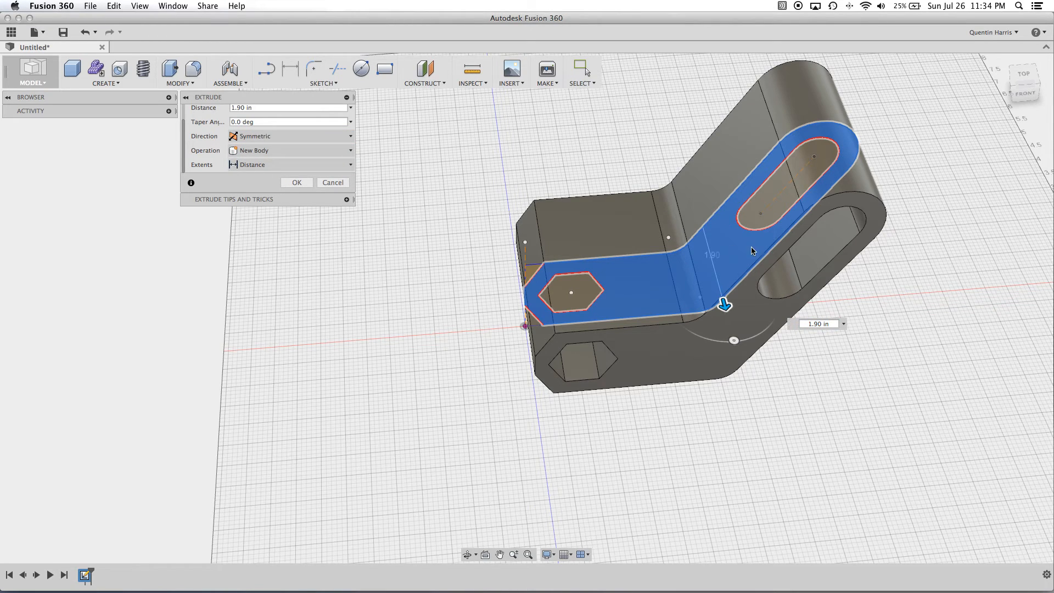
left_click_drag(724, 307, 743, 373)
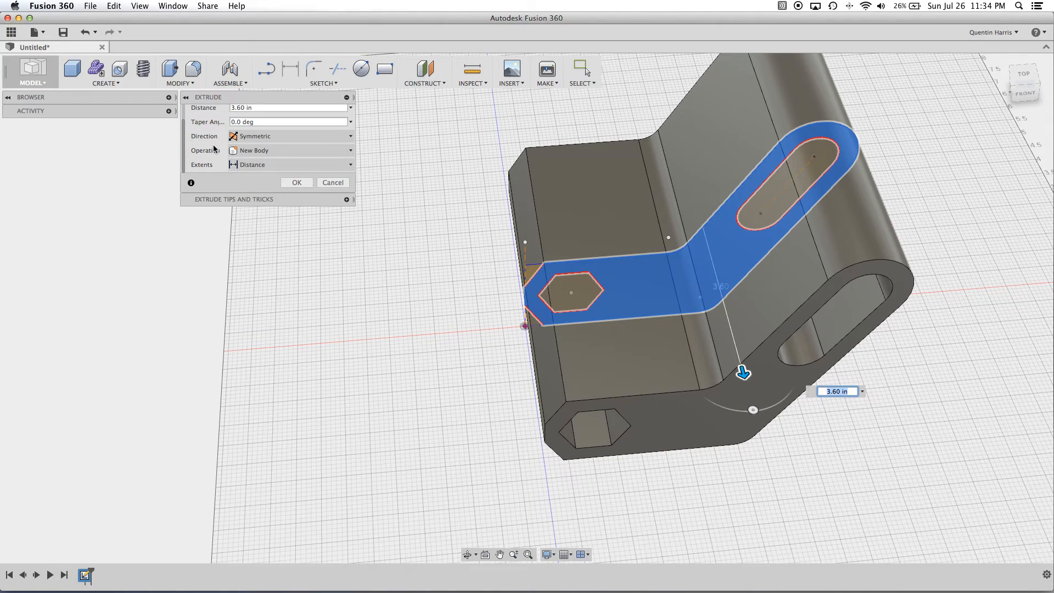
left_click(246, 151)
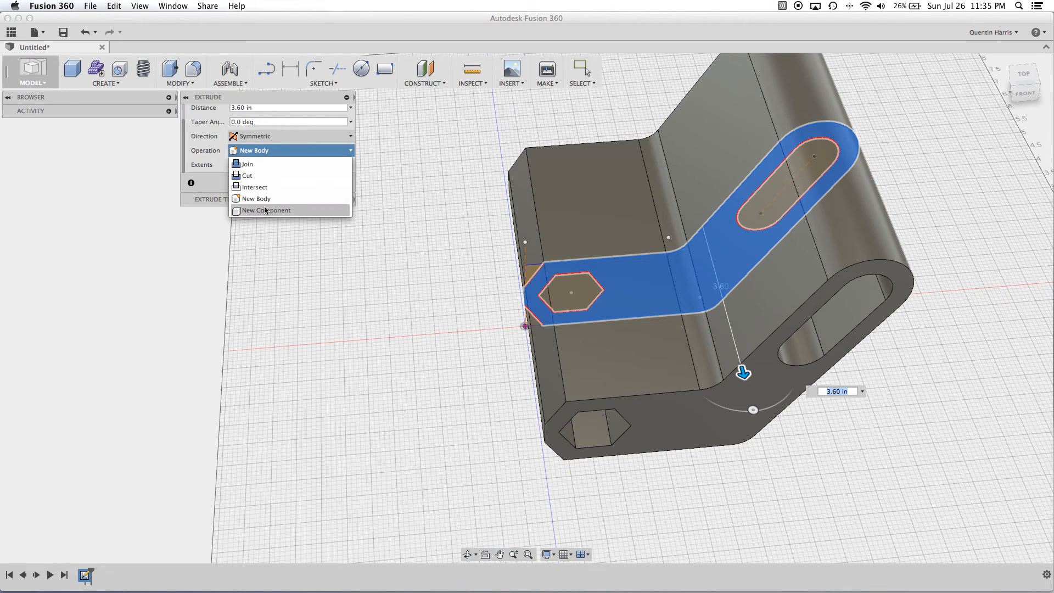
left_click(304, 152)
left_click(348, 154)
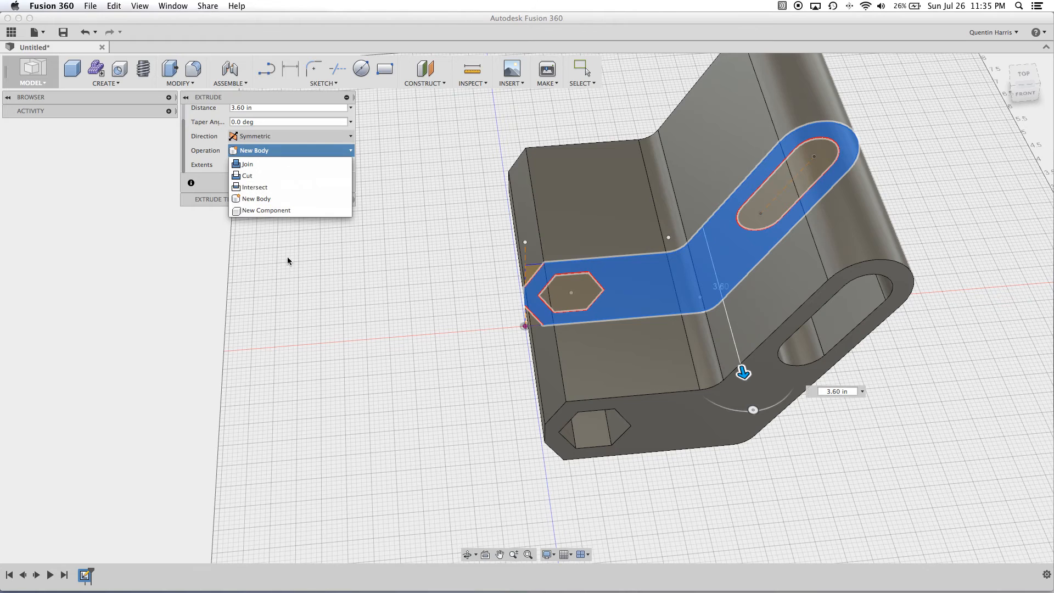
left_click(349, 151)
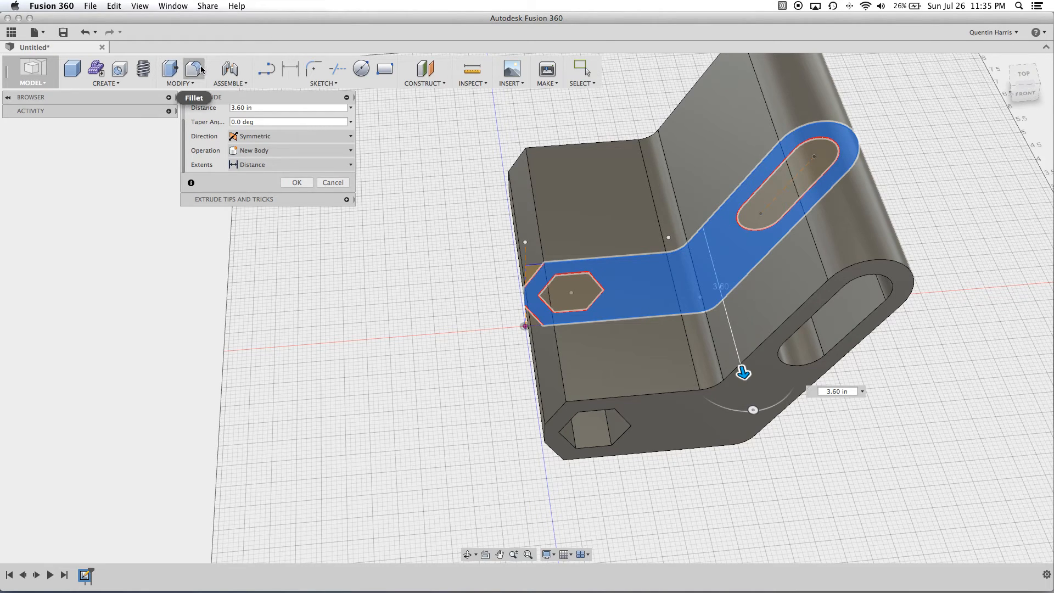
left_click(240, 166)
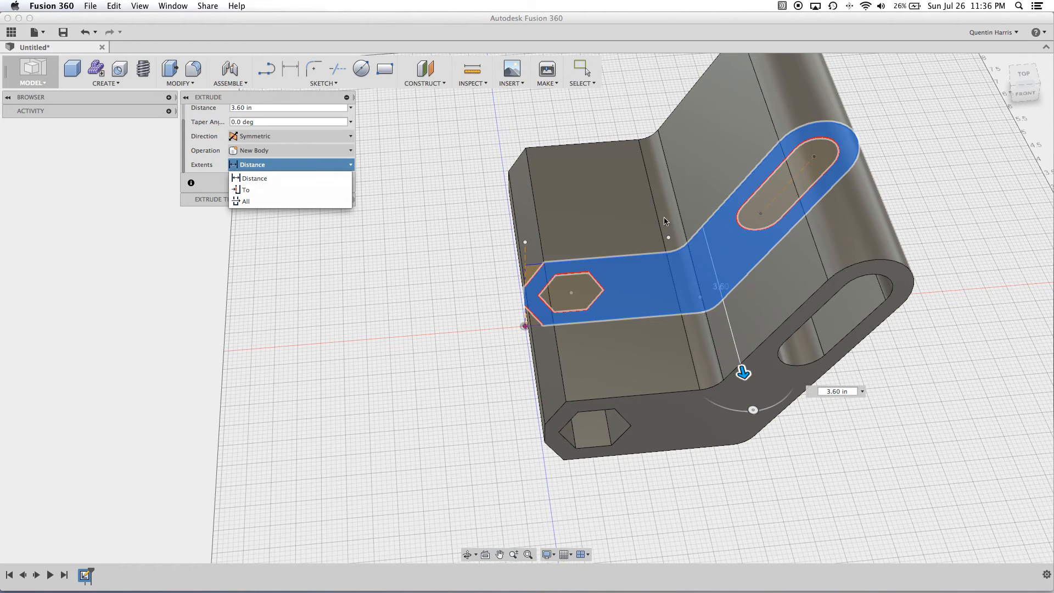
Preview the symmetric extrusion at 3 in and discard it
left_click(744, 372)
left_click_drag(743, 373, 737, 348)
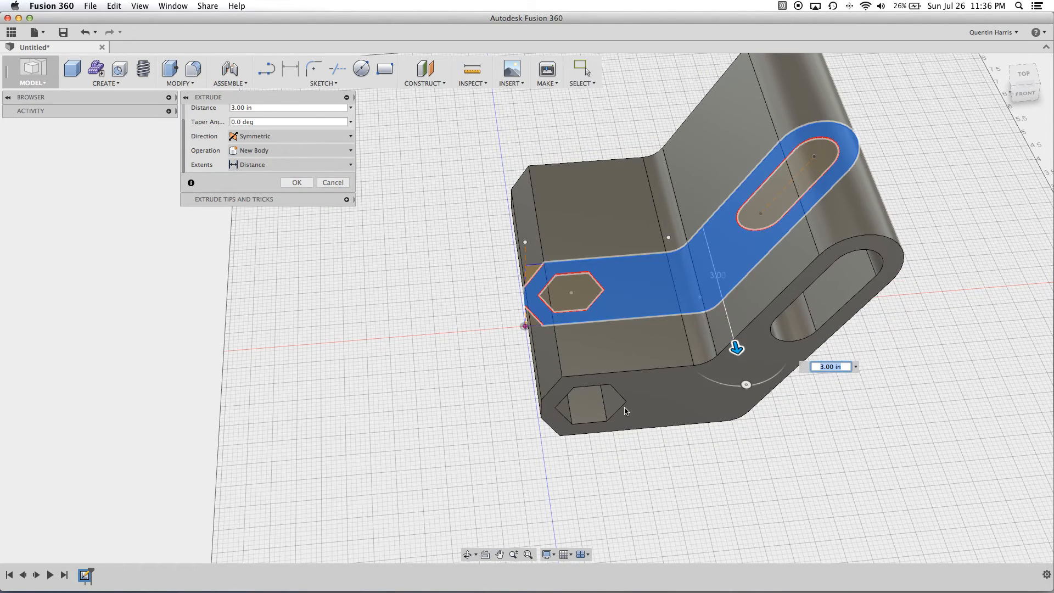
middle_click_drag(625, 411, 599, 377, "shift")
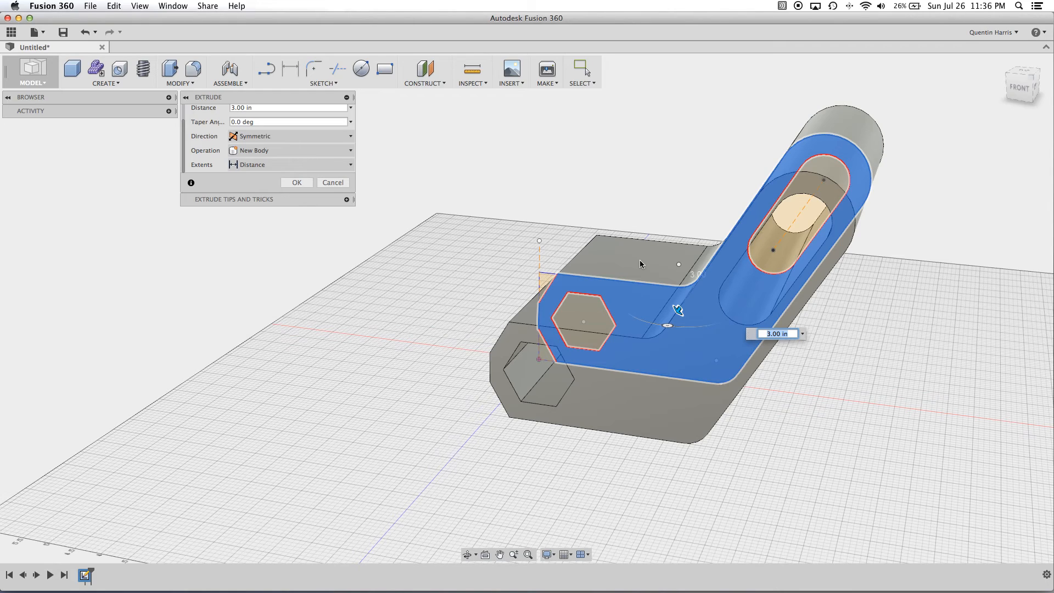
left_click(266, 165)
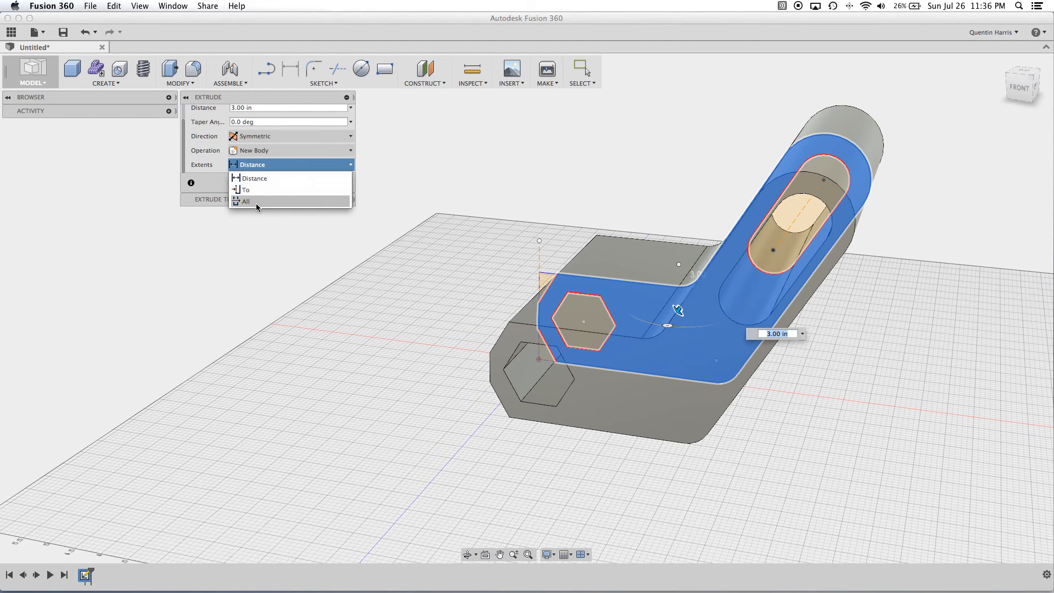
left_click(224, 160)
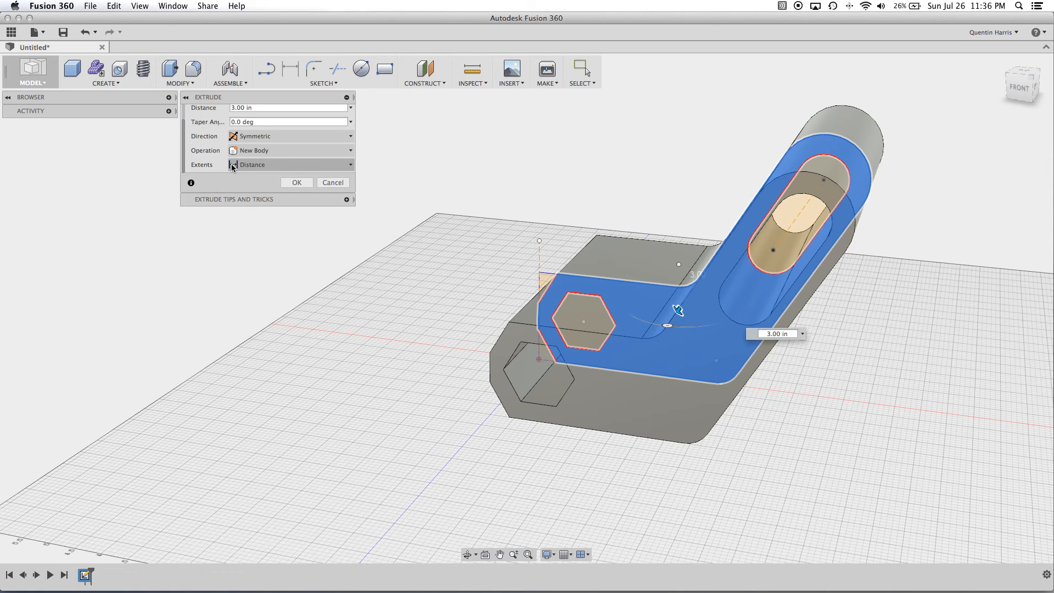
left_click(333, 182)
Extrude the main region and the hexagon together 3.20 in to one side as a new body, leaving the slot open
left_click(663, 311)
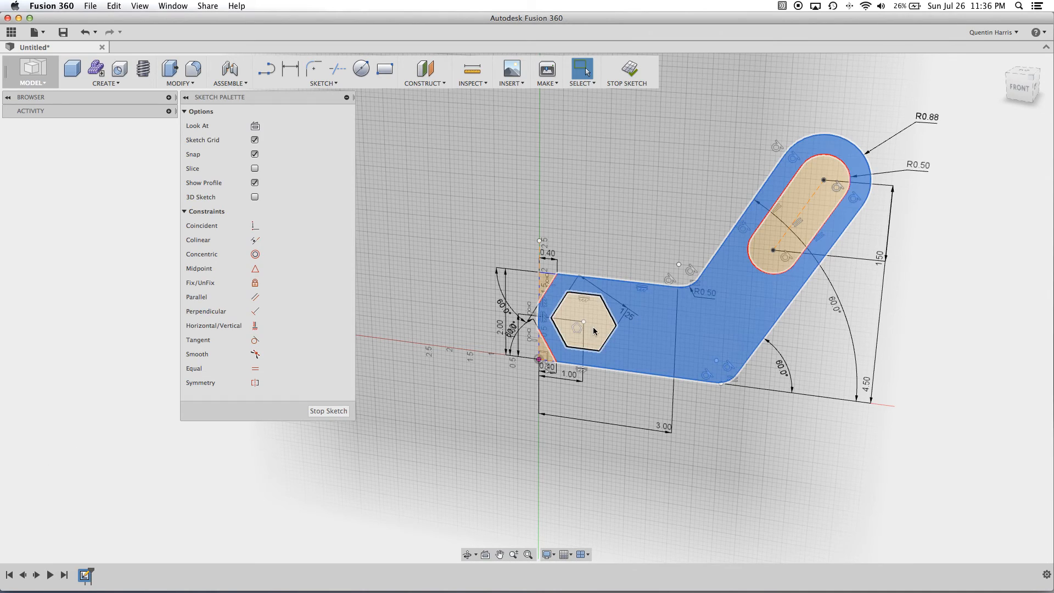
left_click(592, 316, "shift")
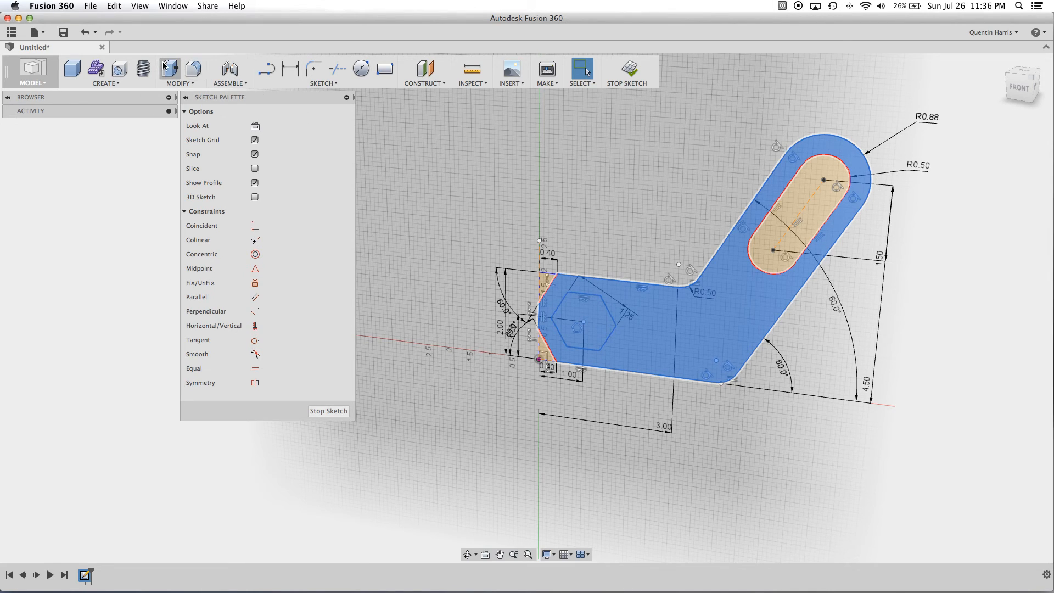
left_click(167, 67)
left_click_drag(581, 326, 531, 382)
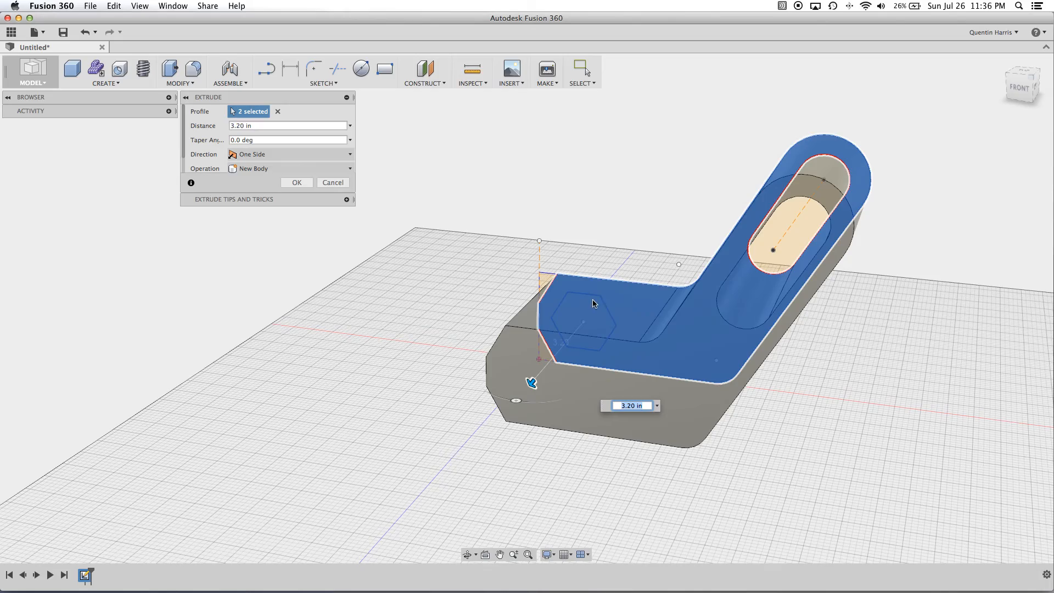
left_click(296, 183)
Make Sketch1 visible again on the extruded body
middle_click_drag(422, 366, 490, 331, "shift")
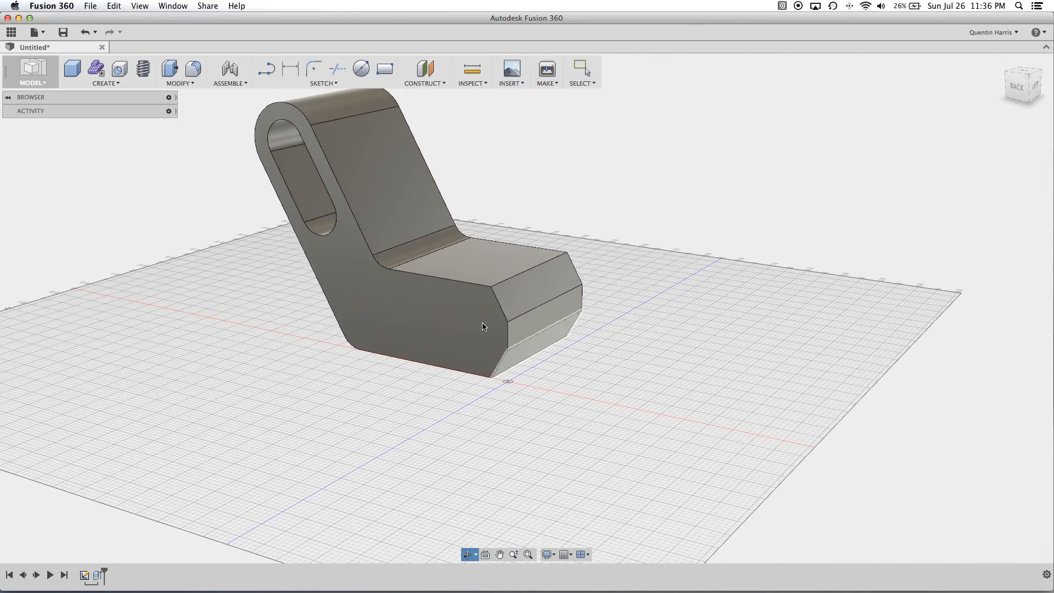
left_click(169, 98)
left_click(26, 179)
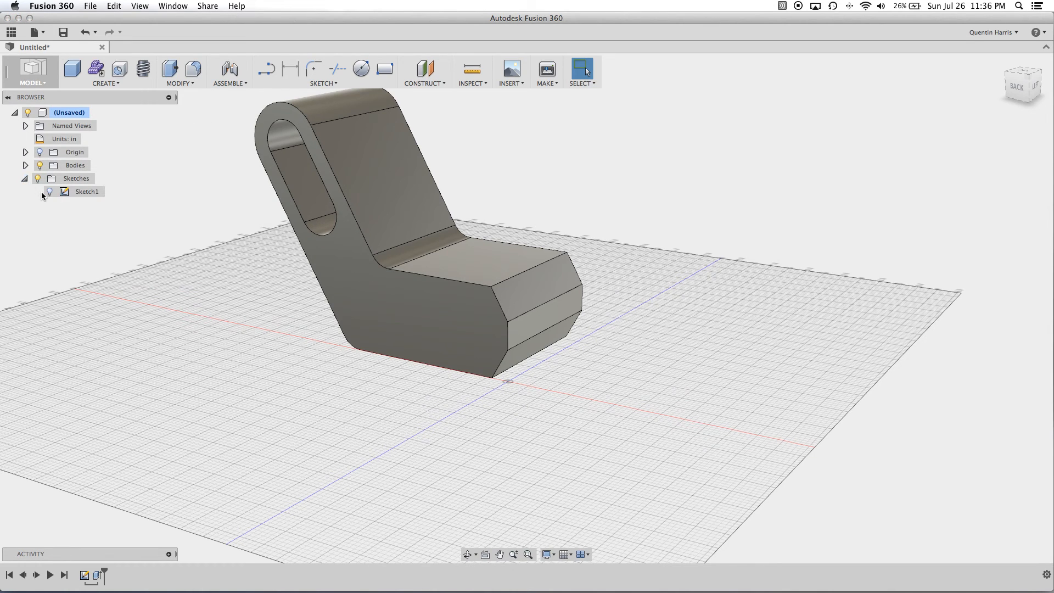
left_click(50, 191)
scroll(272, 289, "up", 2)
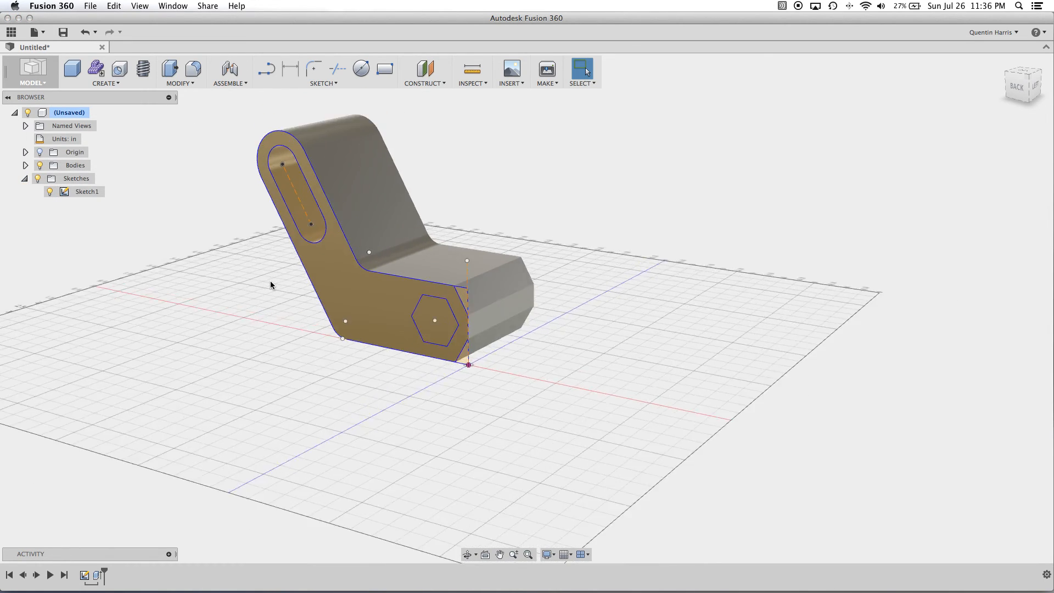
Extrude the hexagon profile 1.10 in into the body as a cut
left_click(514, 325)
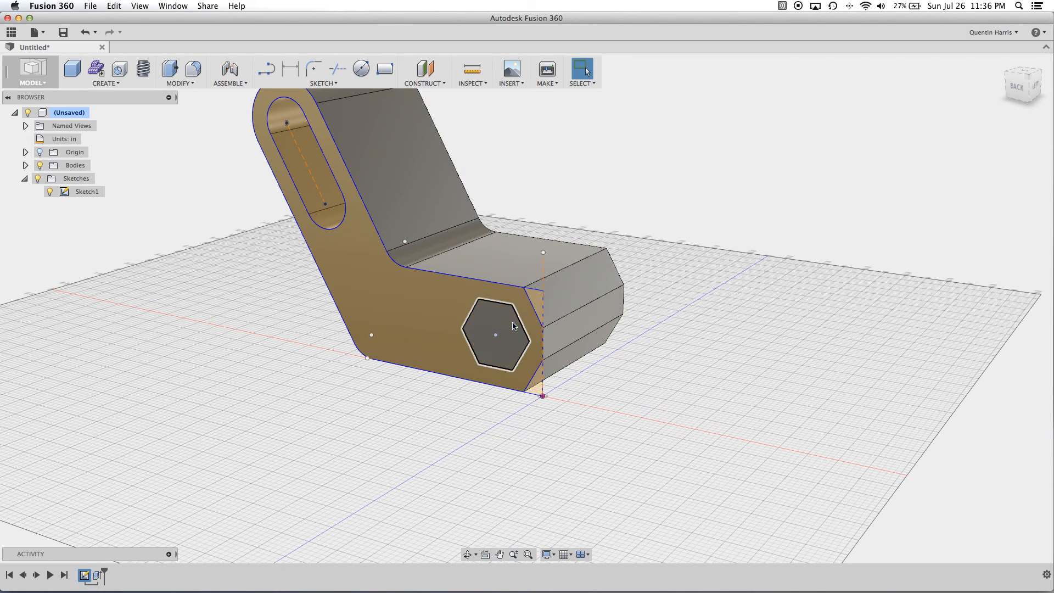
left_click(175, 77)
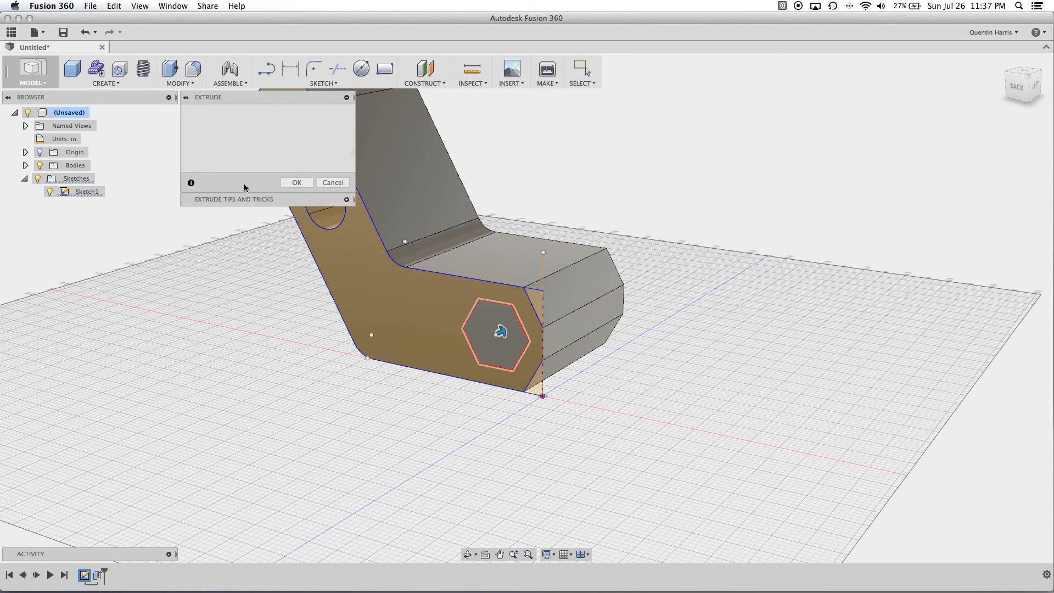
left_click_drag(575, 304, 534, 327)
middle_click_drag(483, 388, 443, 382, "shift")
left_click_drag(544, 326, 581, 354)
scroll(250, 159, "down", 2)
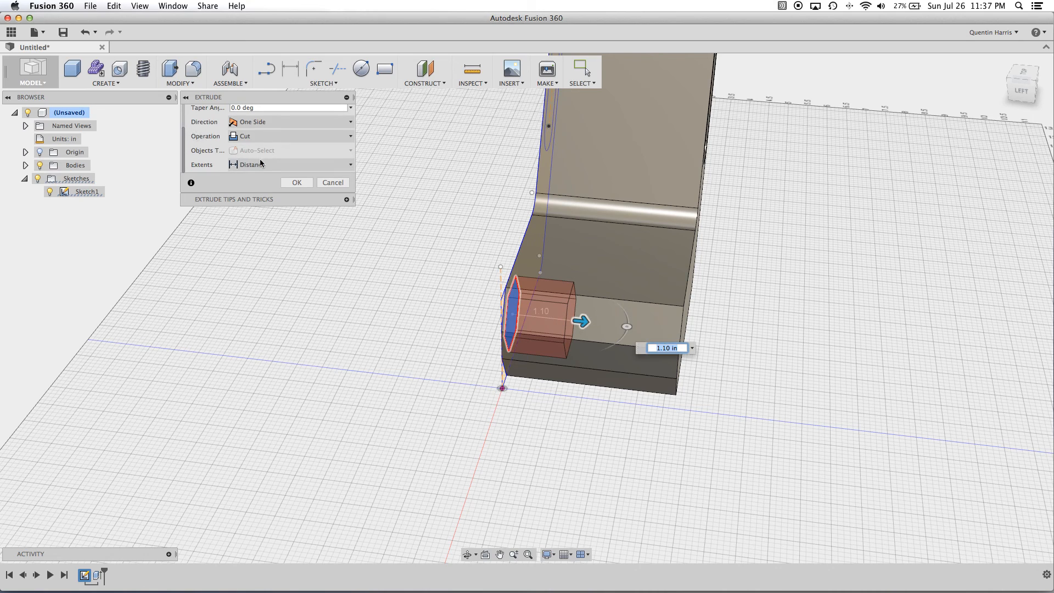
Try the All extent for the hexagonal cut and pull its depth back to 1.40 in
left_click(269, 163)
left_click(262, 198)
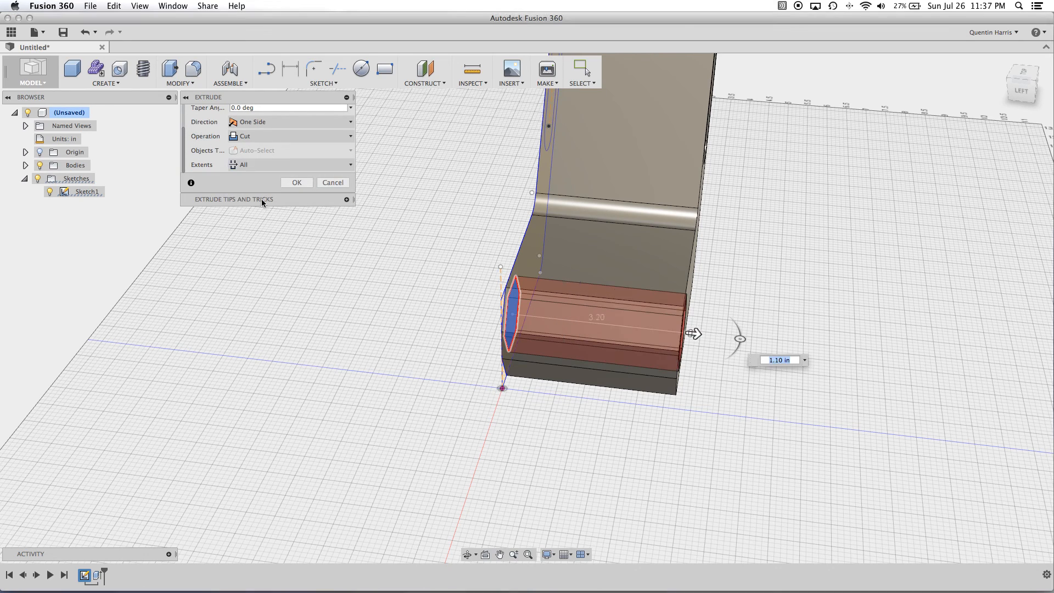
left_click_drag(696, 333, 547, 332)
Set the hexagonal cut's extent to To and pick the body's opposite side face as its end
left_click(236, 165)
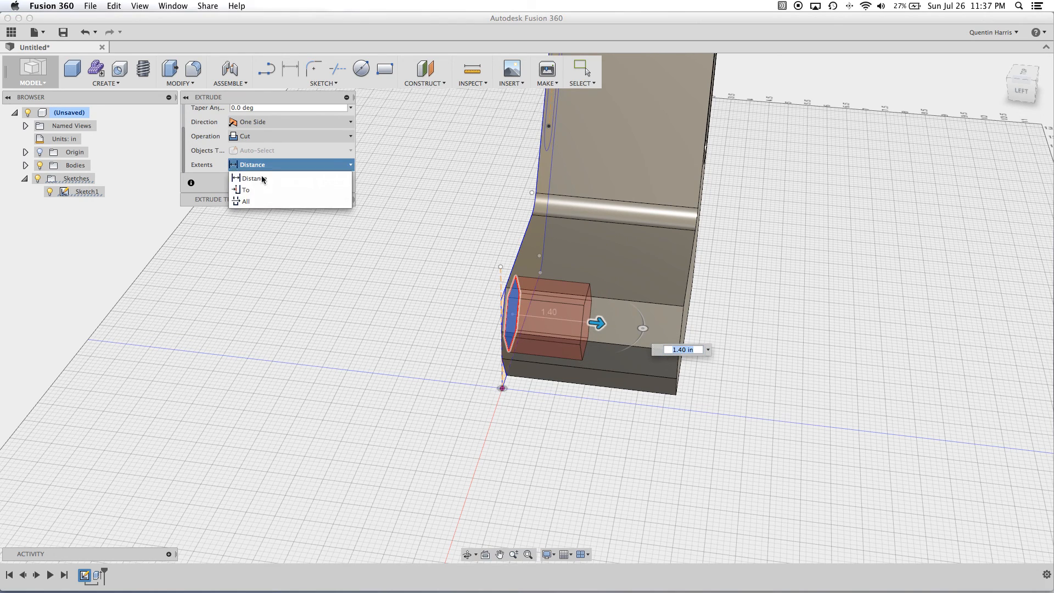
left_click(261, 184)
middle_click_drag(383, 286, 374, 285, "shift")
left_click(233, 165)
middle_click_drag(586, 327, 537, 320, "shift")
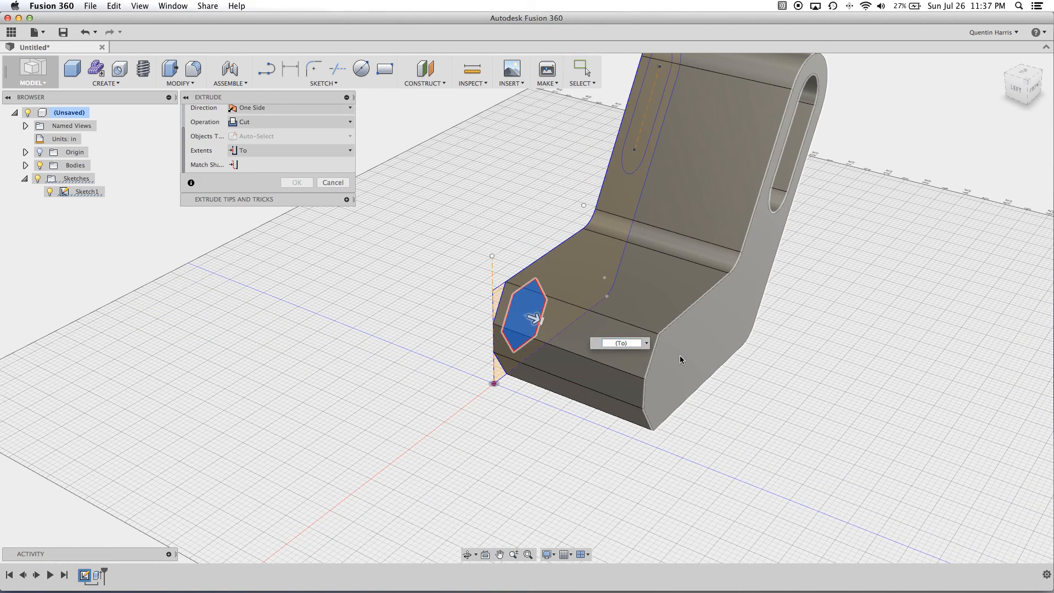
left_click(676, 357)
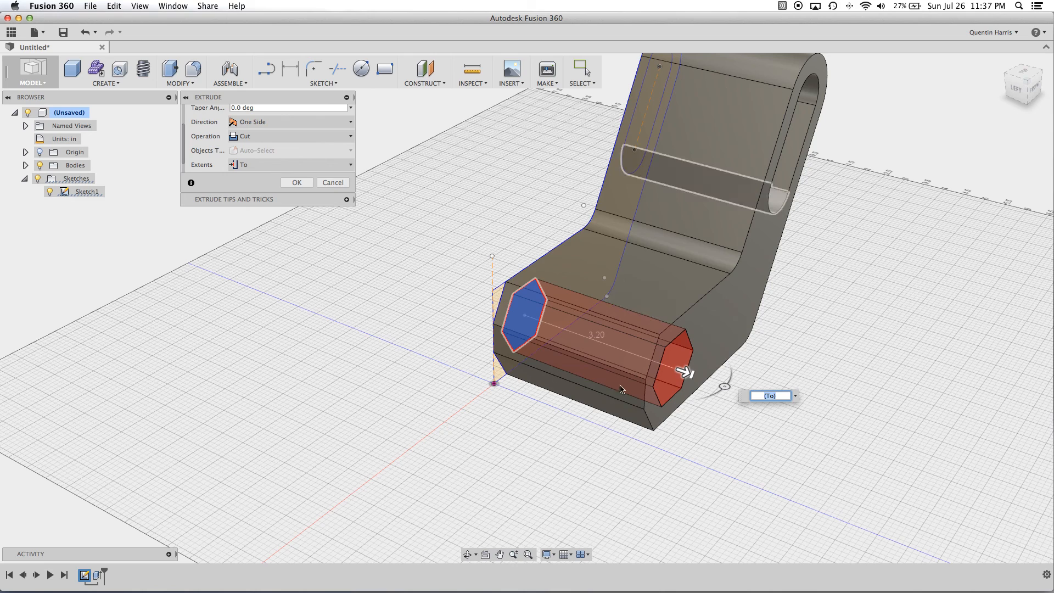
scroll(202, 139, "down", 1)
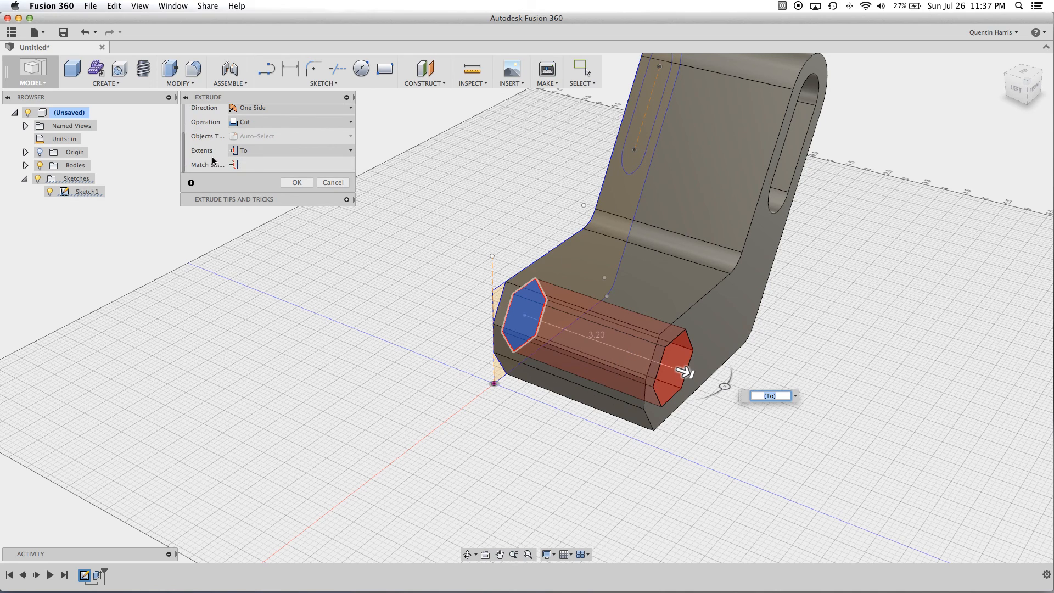
left_click(249, 148)
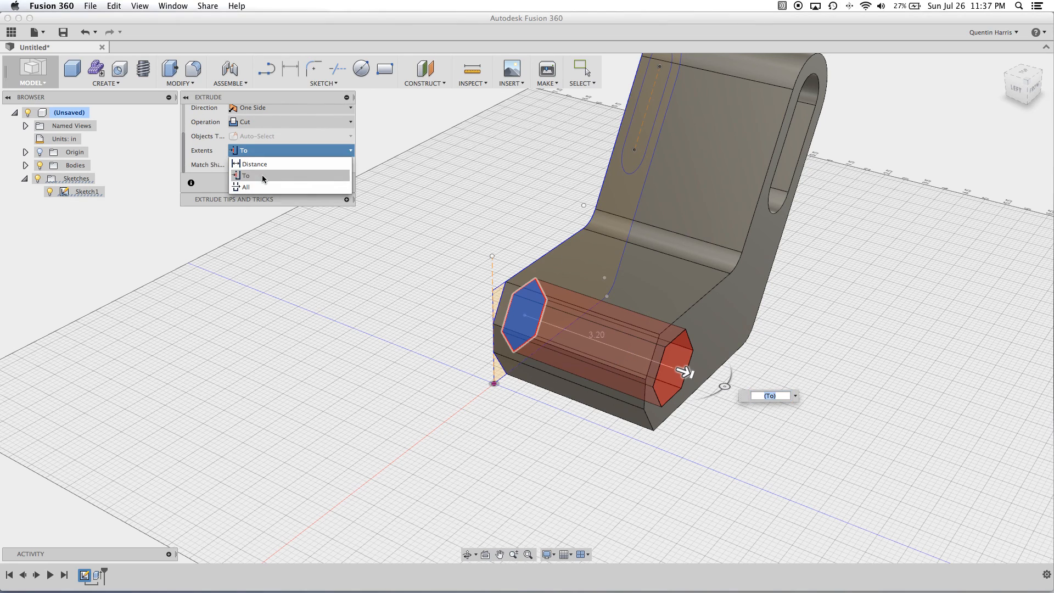
left_click(249, 153)
scroll(208, 156, "up", 3)
scroll(209, 155, "down", 3)
scroll(217, 157, "up", 3)
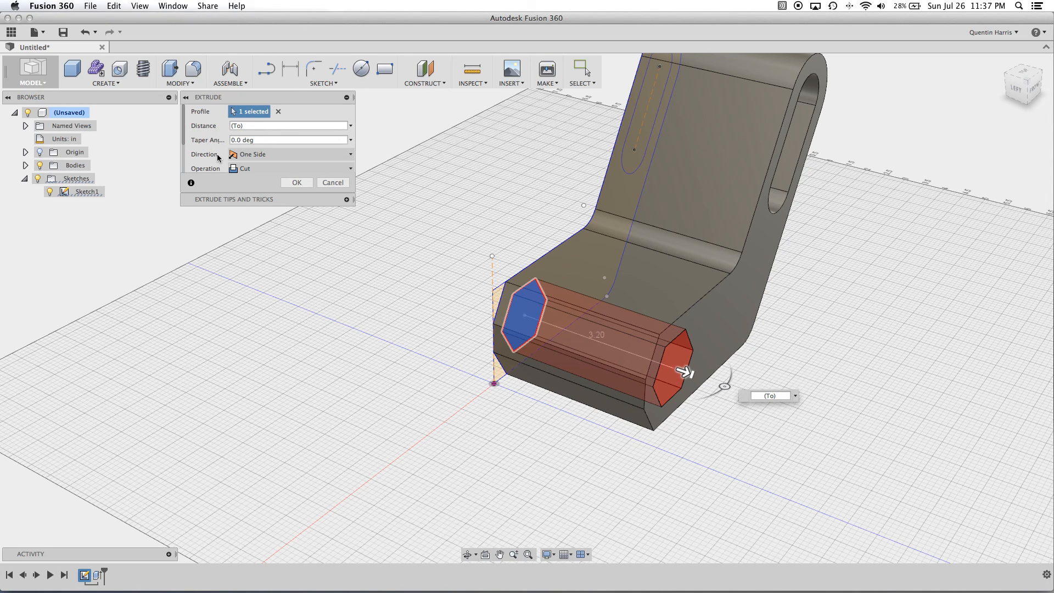
scroll(218, 158, "down", 3)
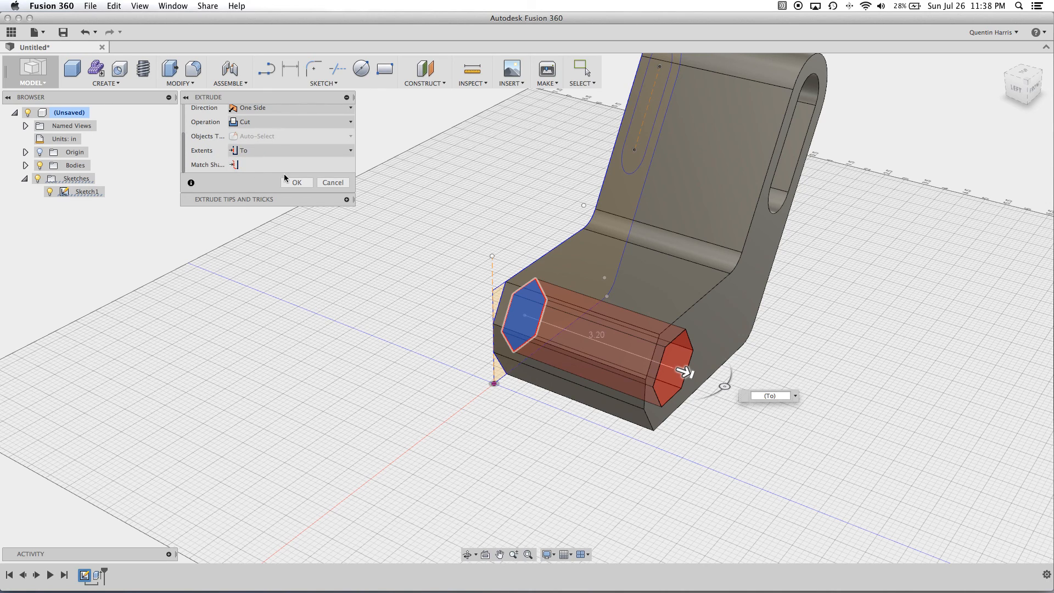